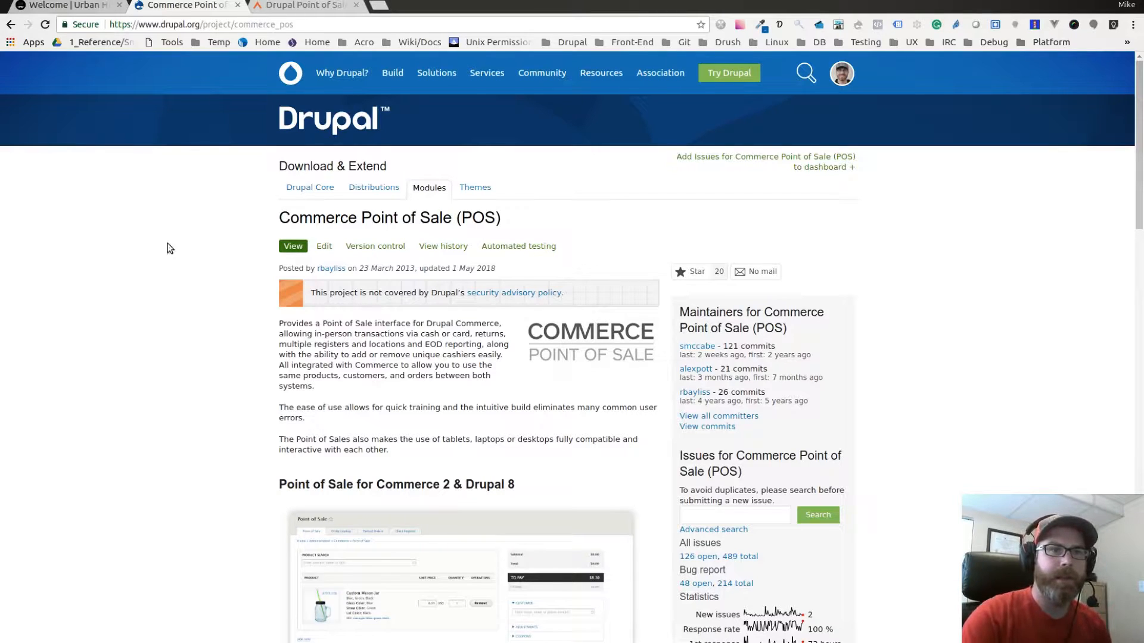
Switch to the Urban Hipster site and examine the Commerce administration options for Point of Sale and its configuration.
left_click(60, 5)
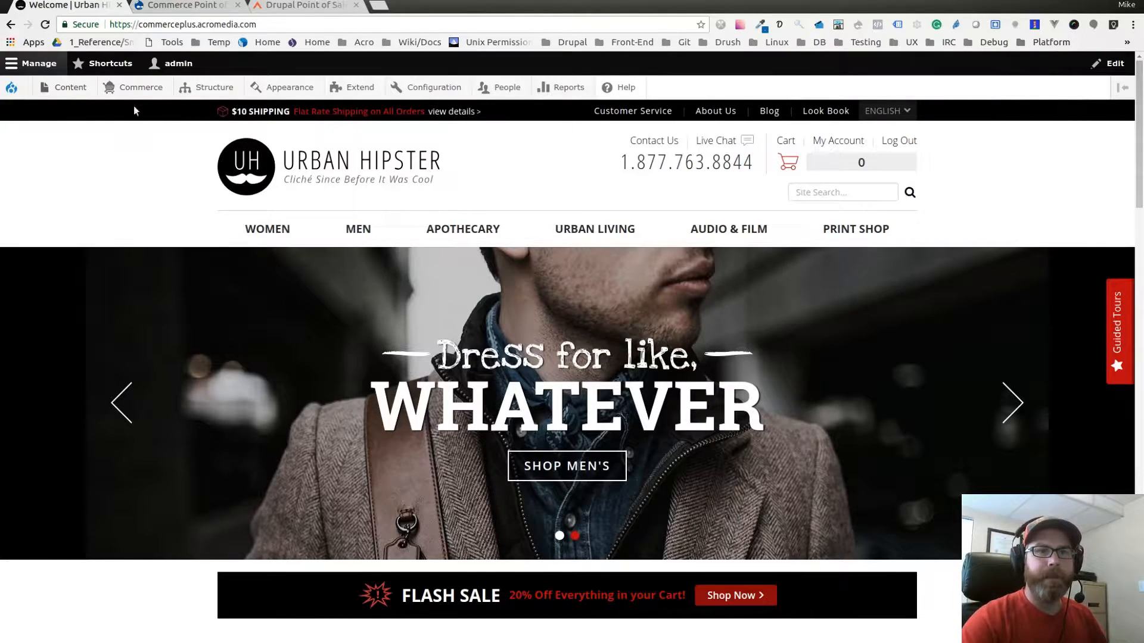
mouse_move(136, 96)
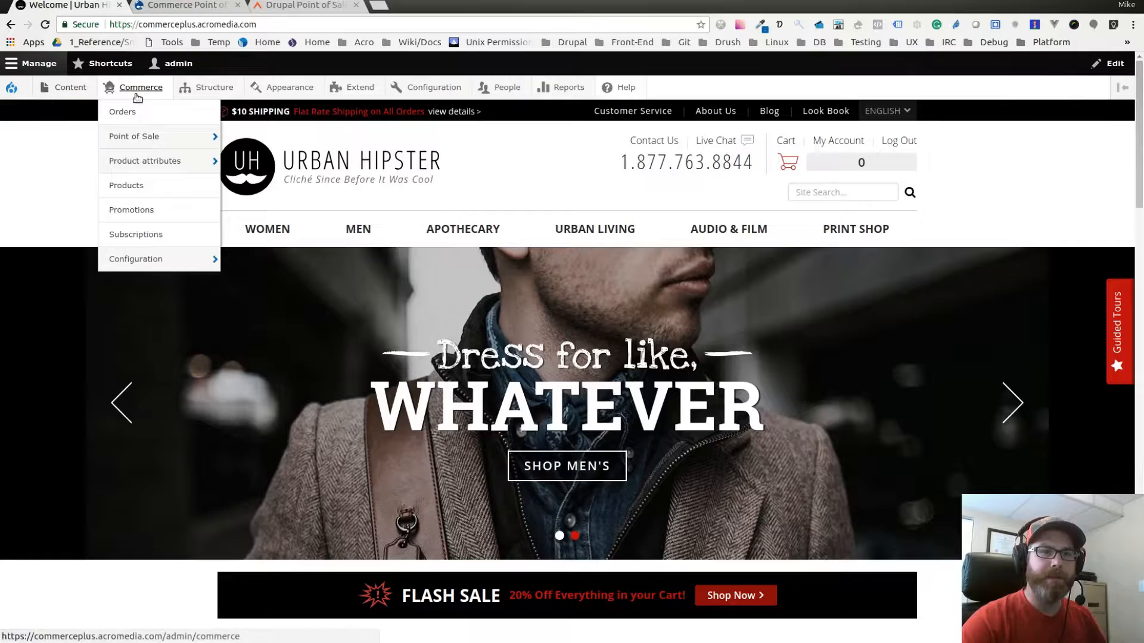
mouse_move(137, 137)
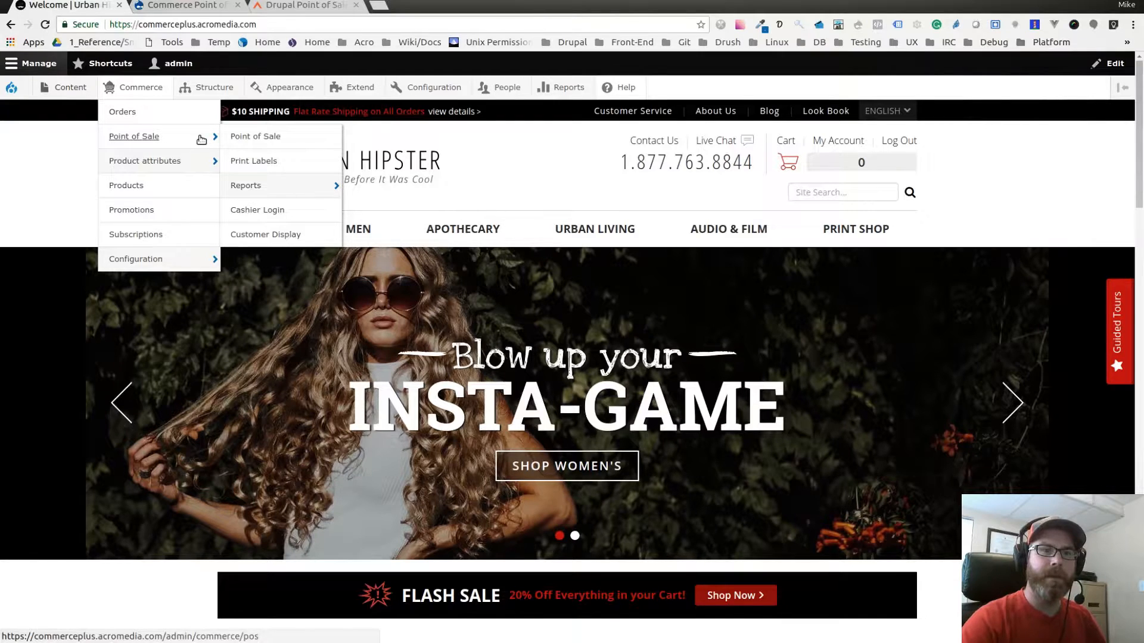
mouse_move(177, 265)
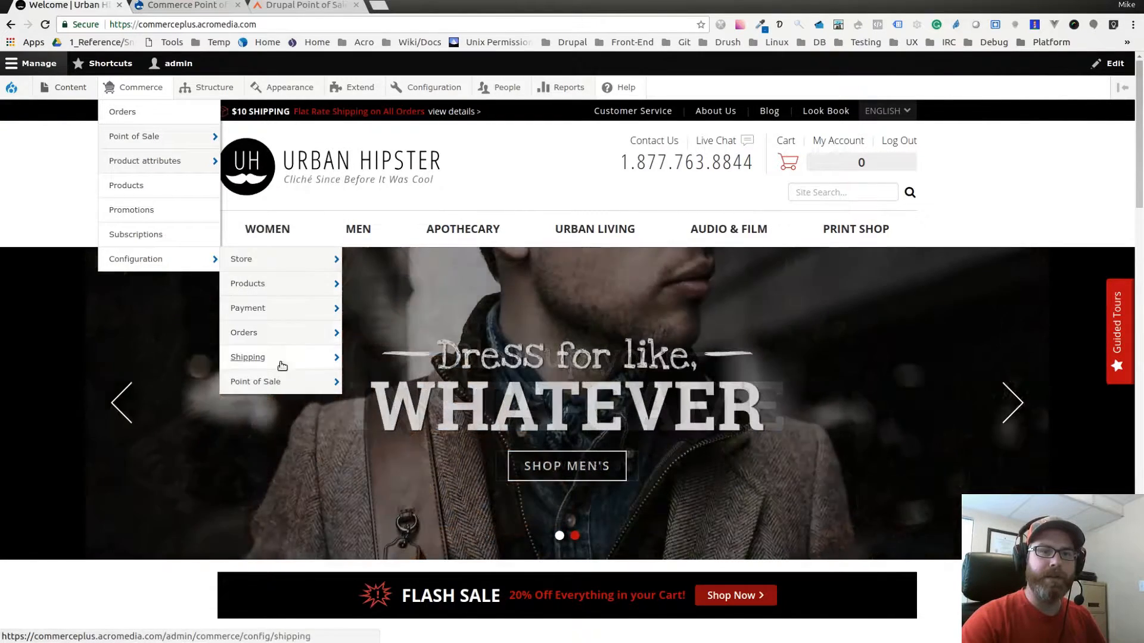
mouse_move(283, 384)
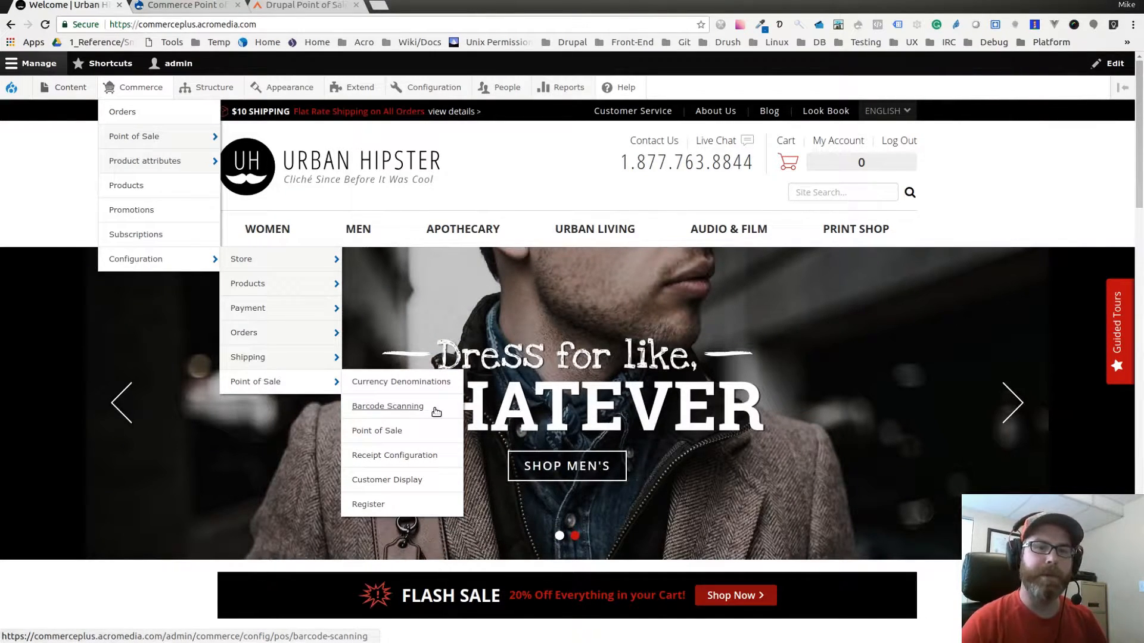
Open the Search API configuration page in a separate browser tab to view its servers and indexes.
mouse_move(310, 86)
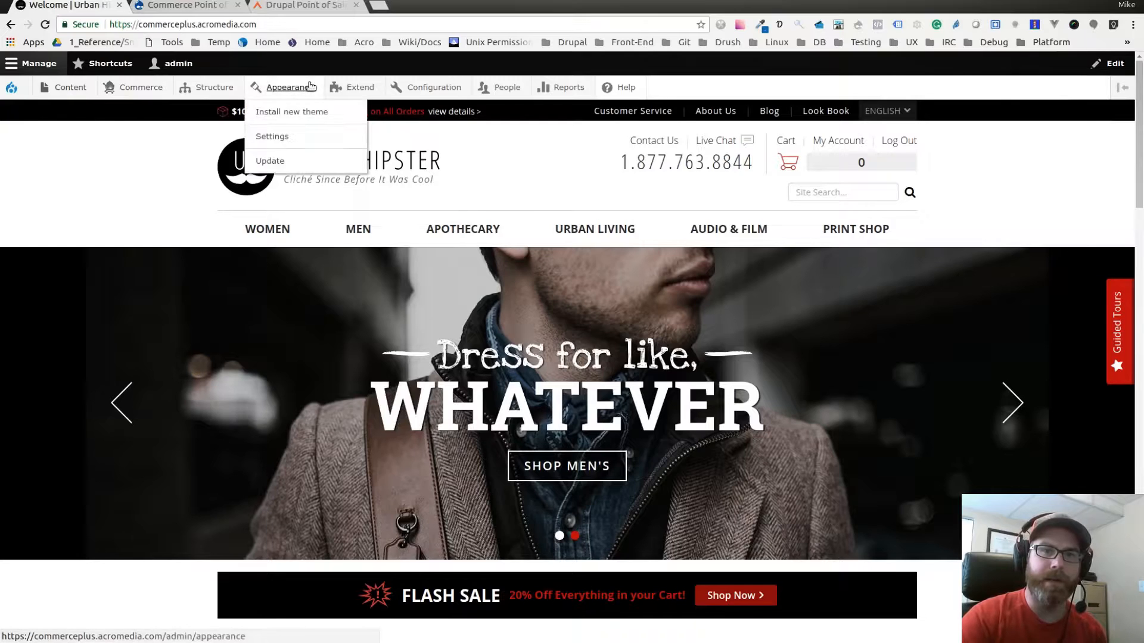
mouse_move(441, 94)
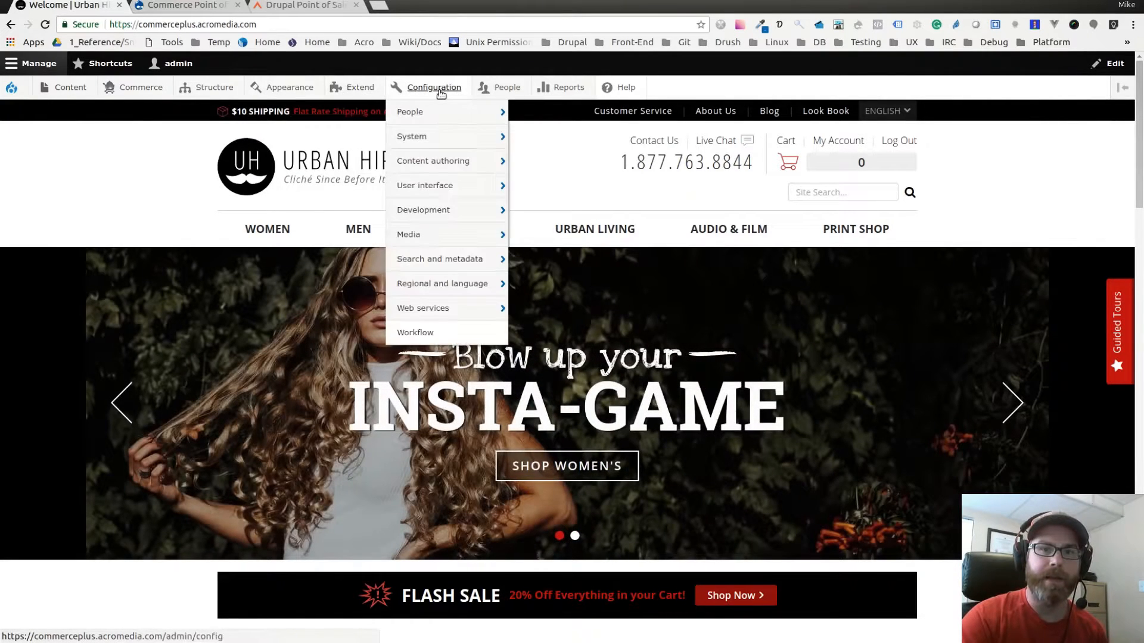
mouse_move(439, 272)
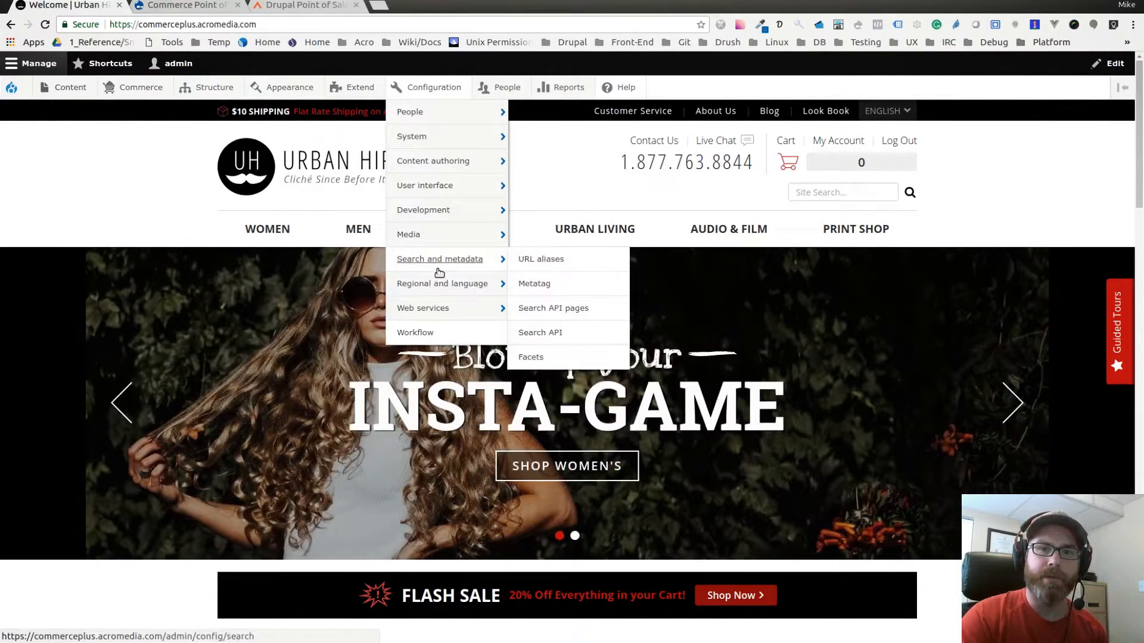
middle_click(542, 332)
left_click(181, 5)
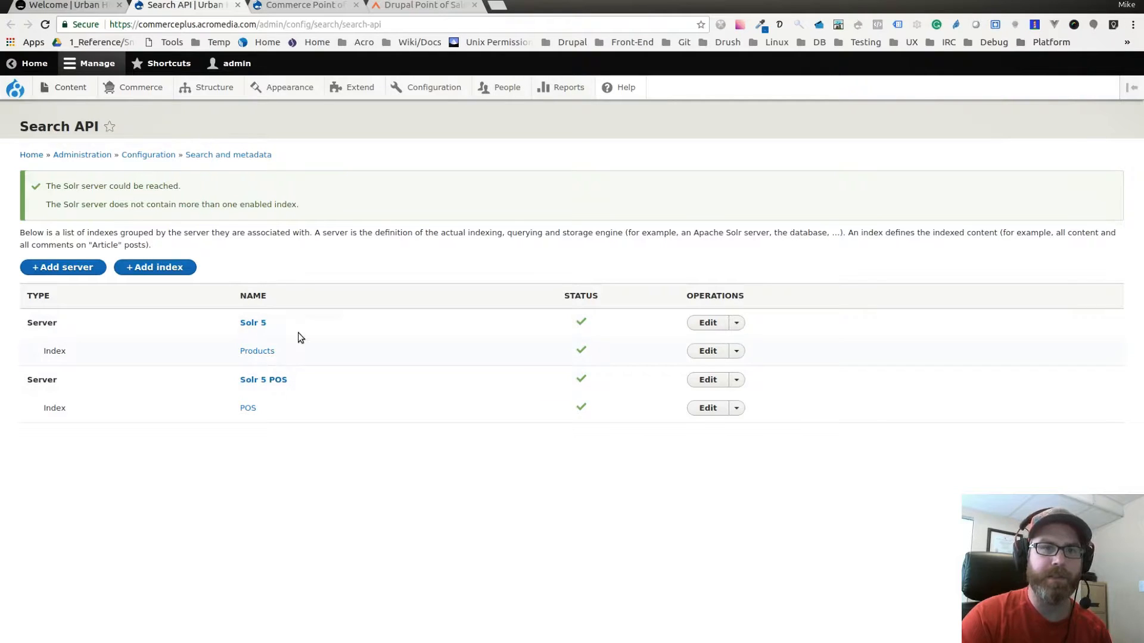
Return to the storefront and look through the Urban Living product catalogue.
left_click(69, 6)
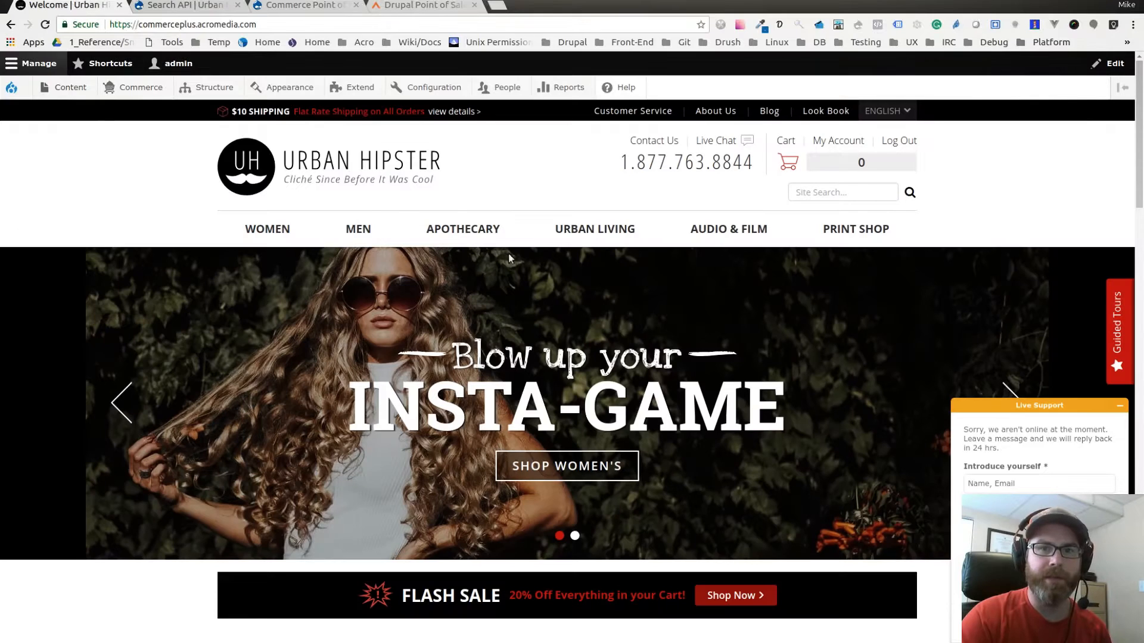
left_click(582, 233)
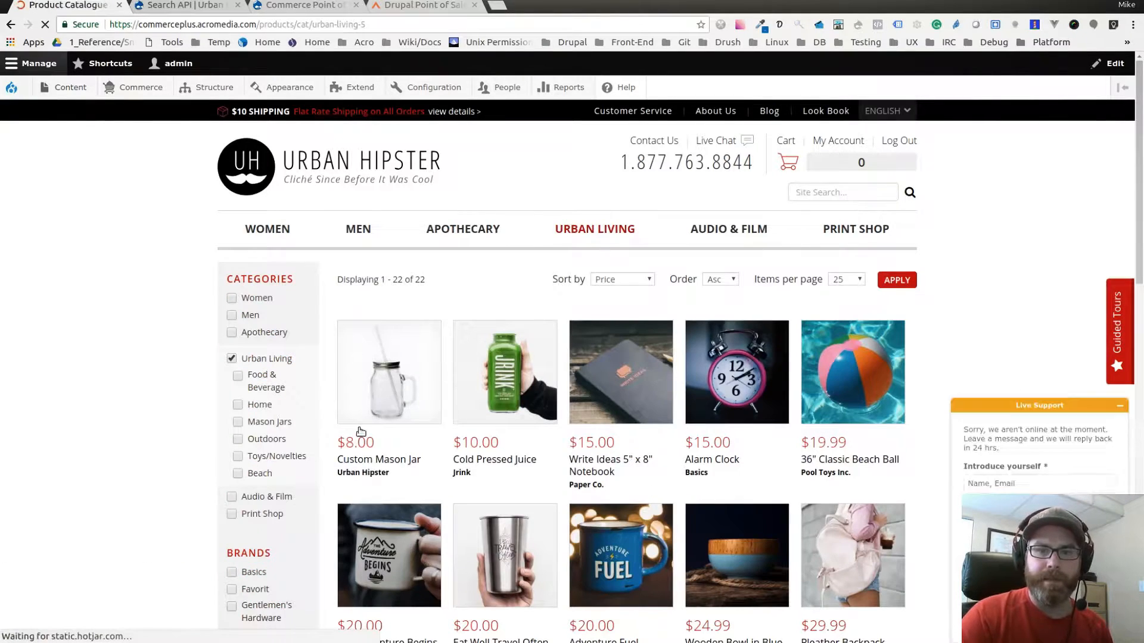
scroll(654, 358, "down", 5)
scroll(429, 486, "up", 10)
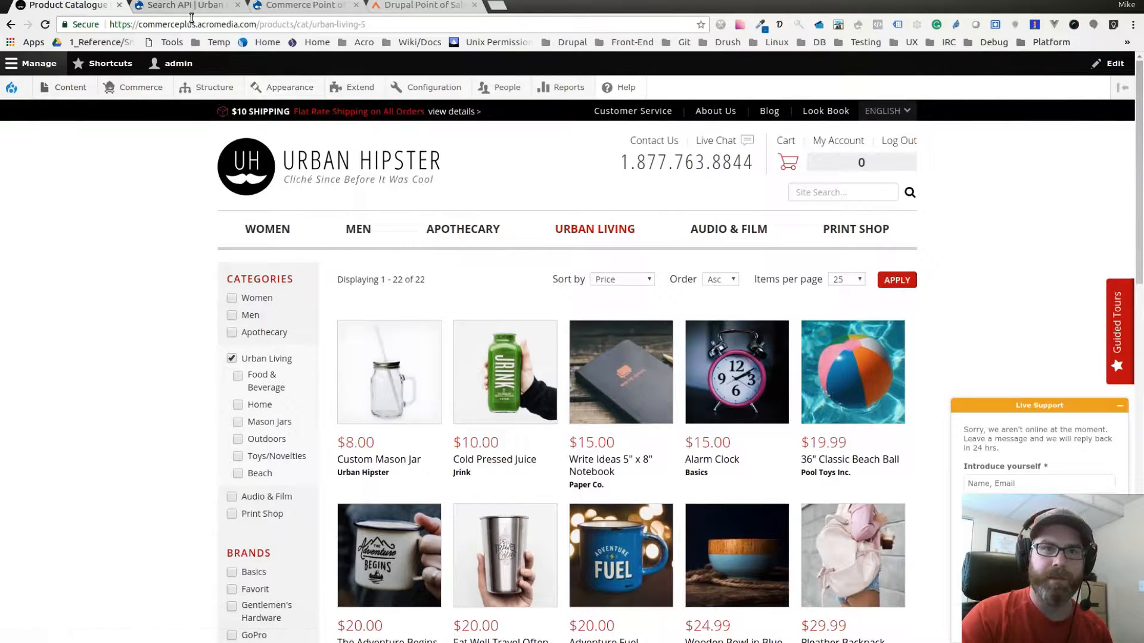
Review the Search API servers and indexes again, and close that page to return to the storefront.
left_click(205, 8)
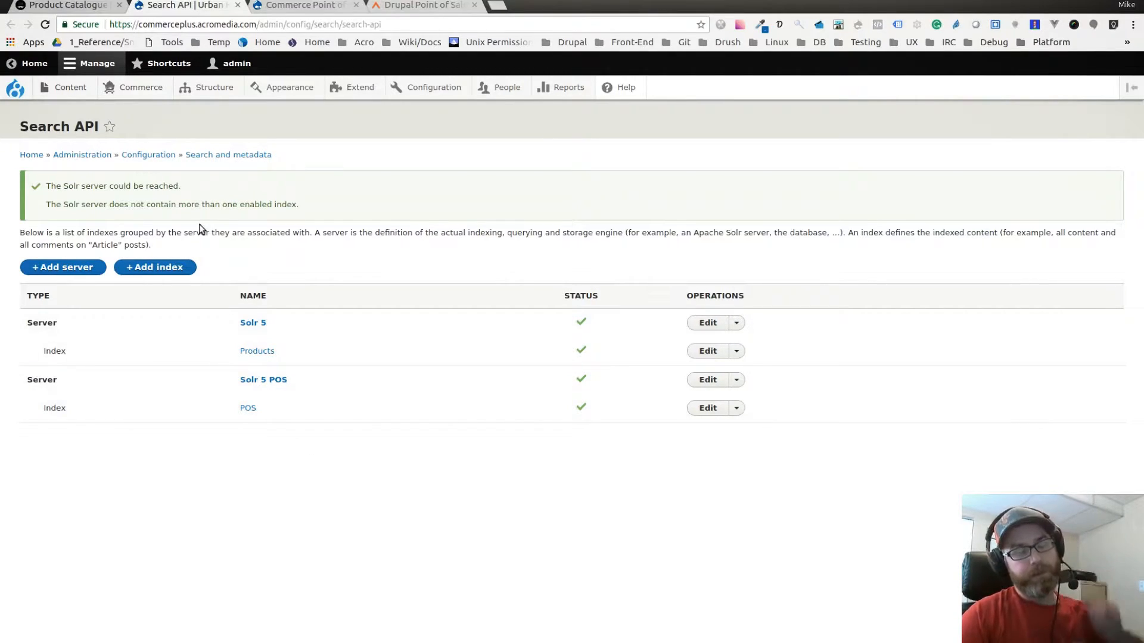
mouse_move(153, 97)
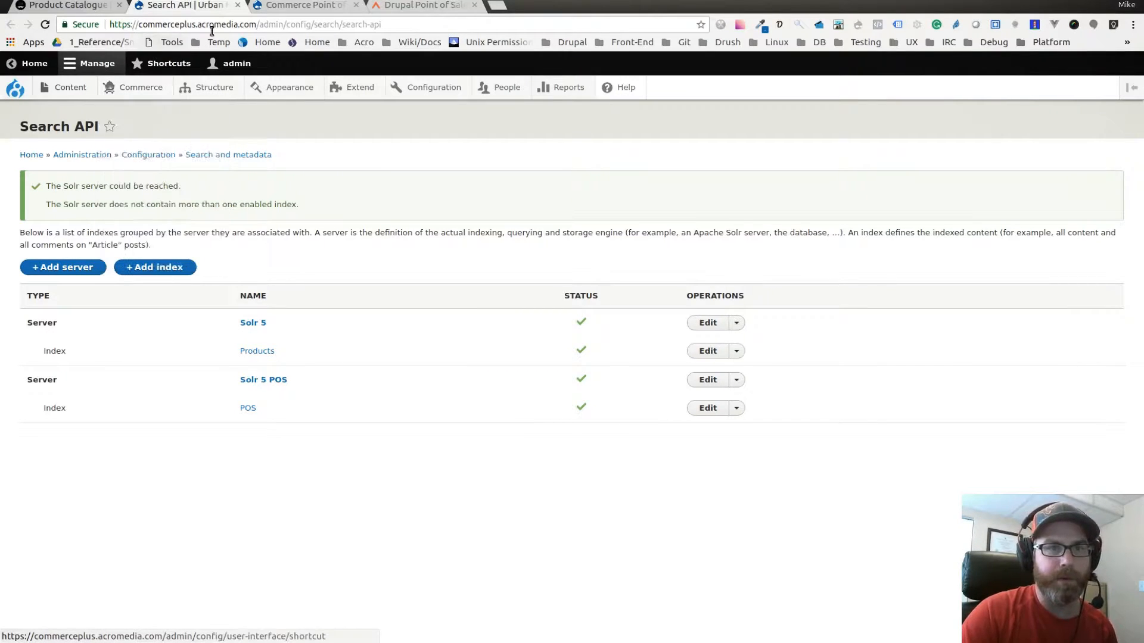
left_click(237, 5)
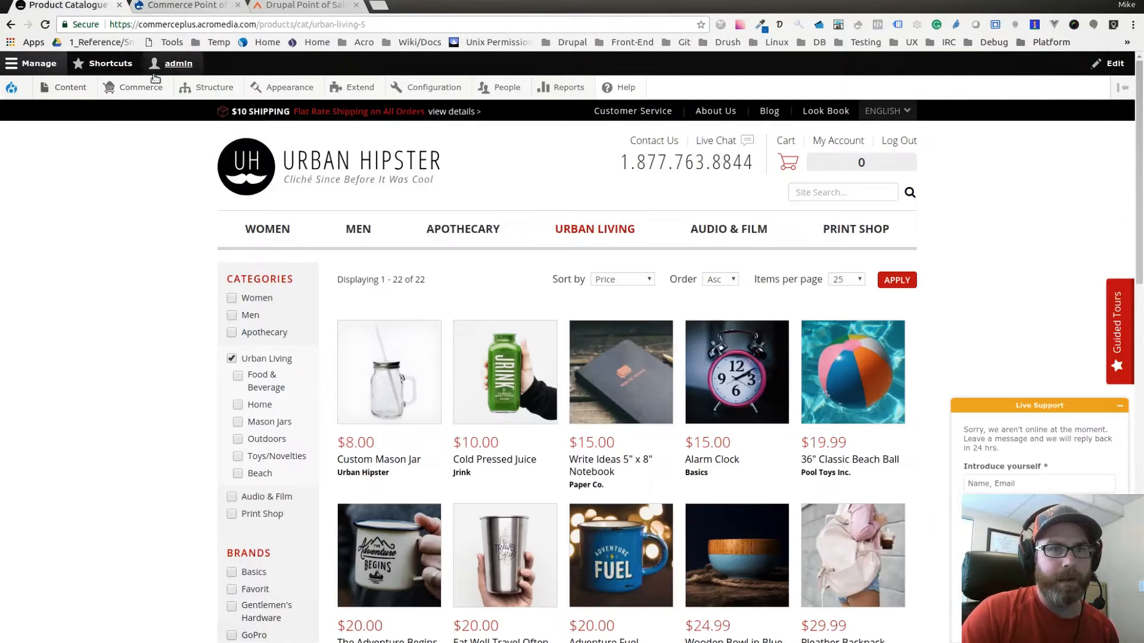
Open the USD entry in the Point of Sale currency denominations and review the names and amounts of its denominations.
mouse_move(148, 88)
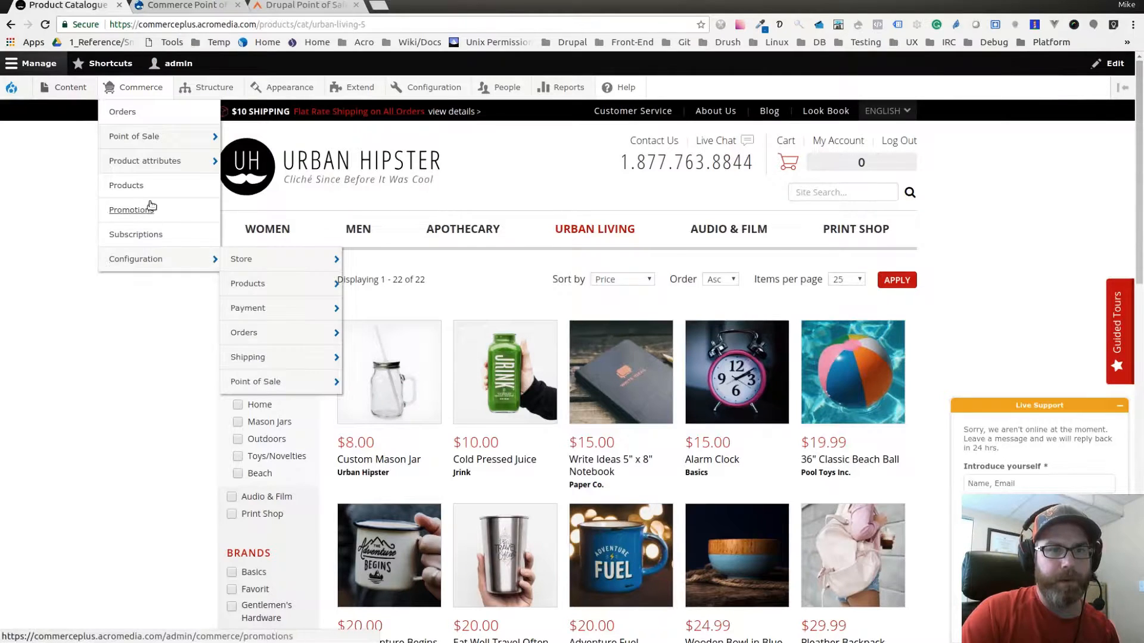
mouse_move(166, 260)
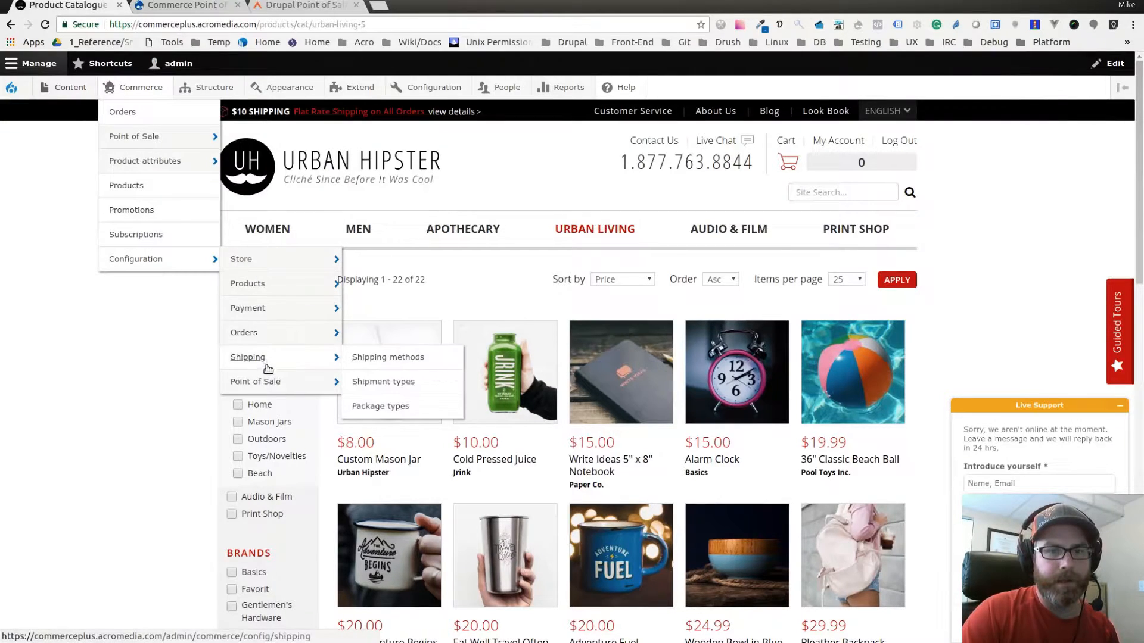
mouse_move(278, 383)
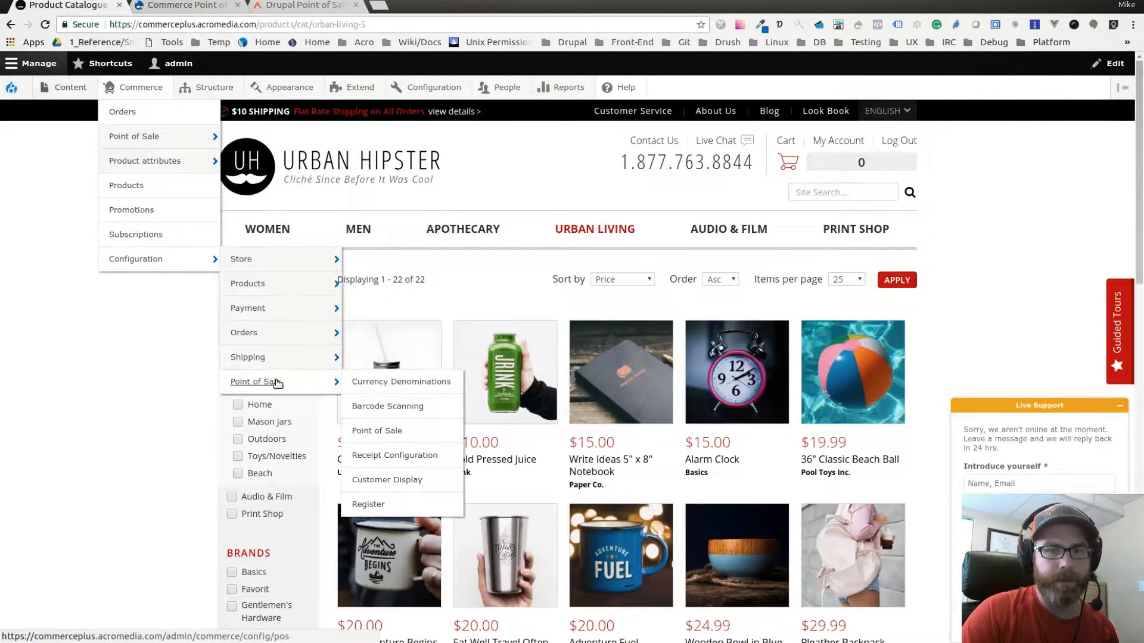
left_click(452, 388)
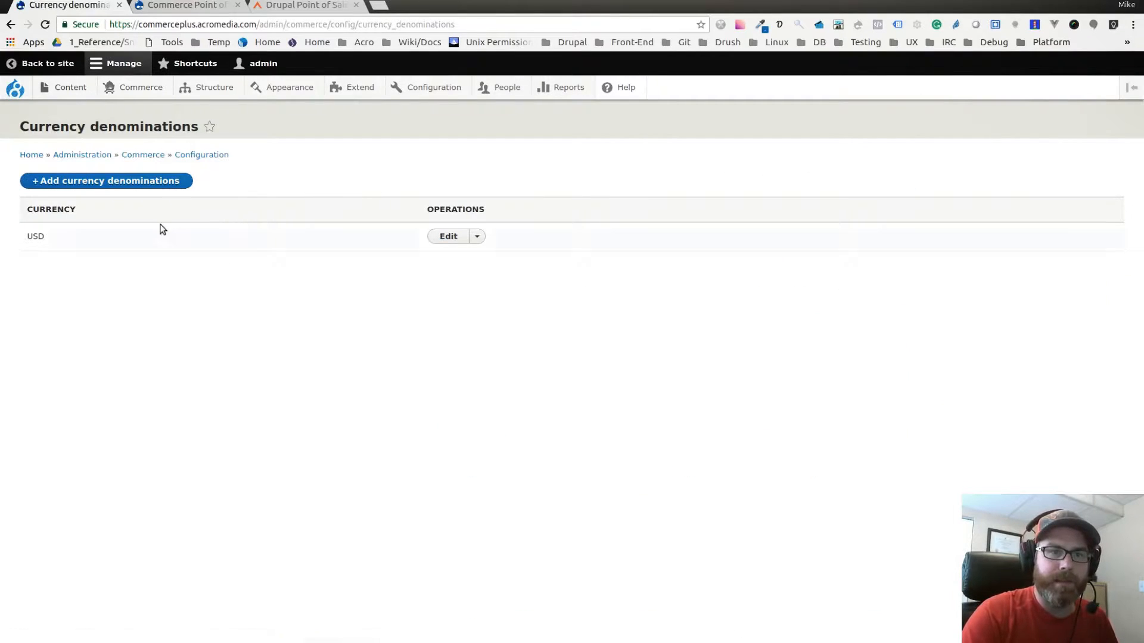
left_click(449, 237)
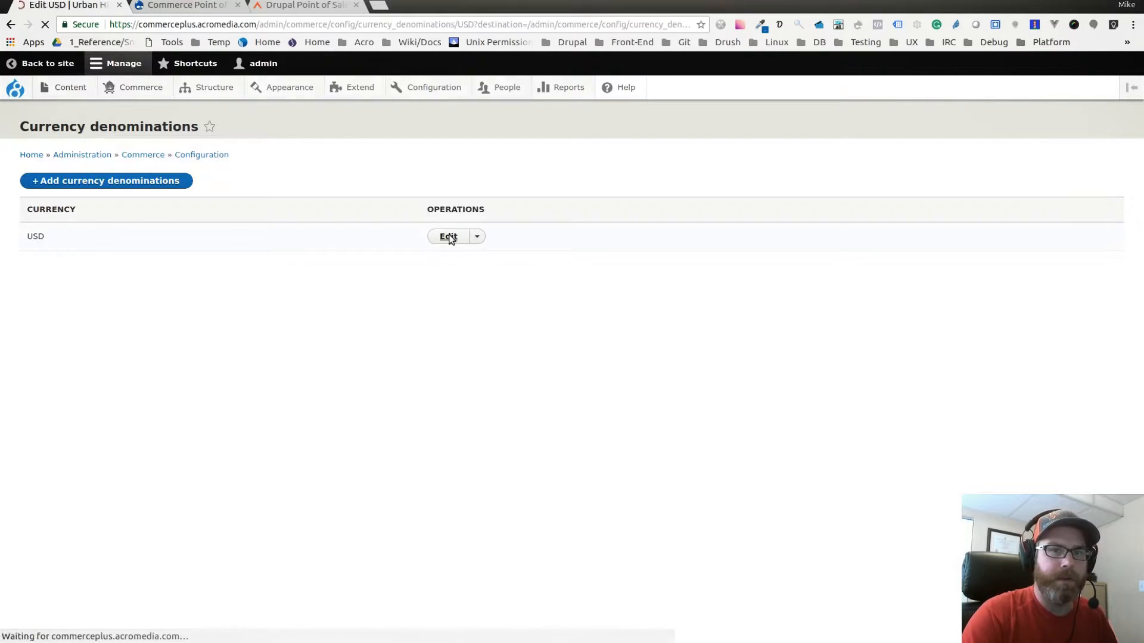
left_click_drag(1141, 117, 1141, 165)
scroll(638, 327, "down", 6)
scroll(637, 323, "down", 9)
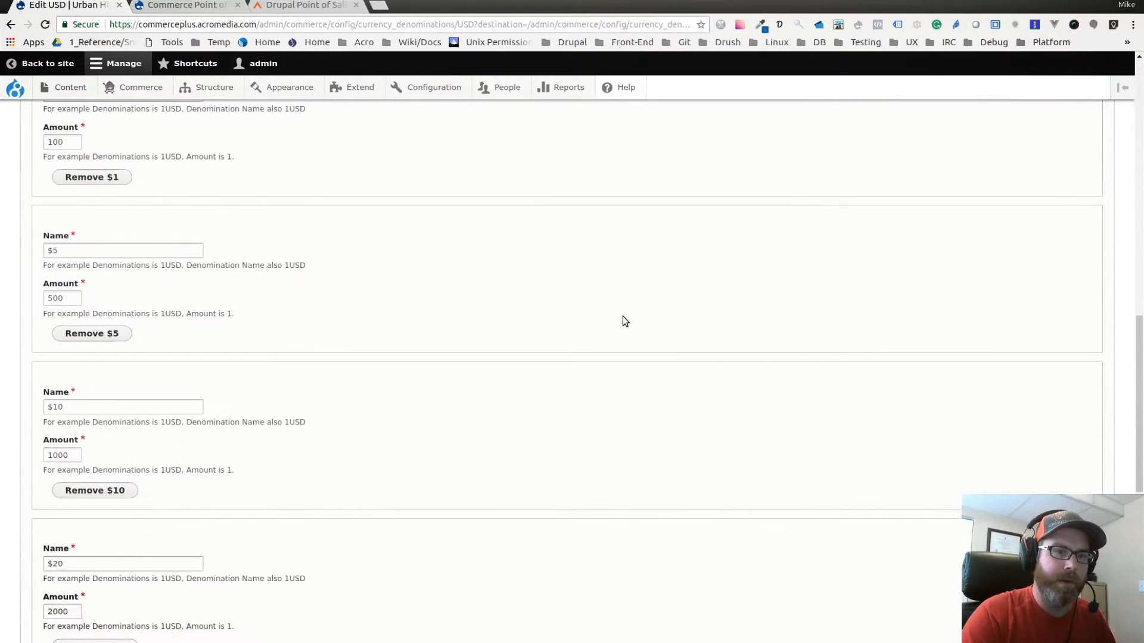
scroll(622, 316, "down", 5)
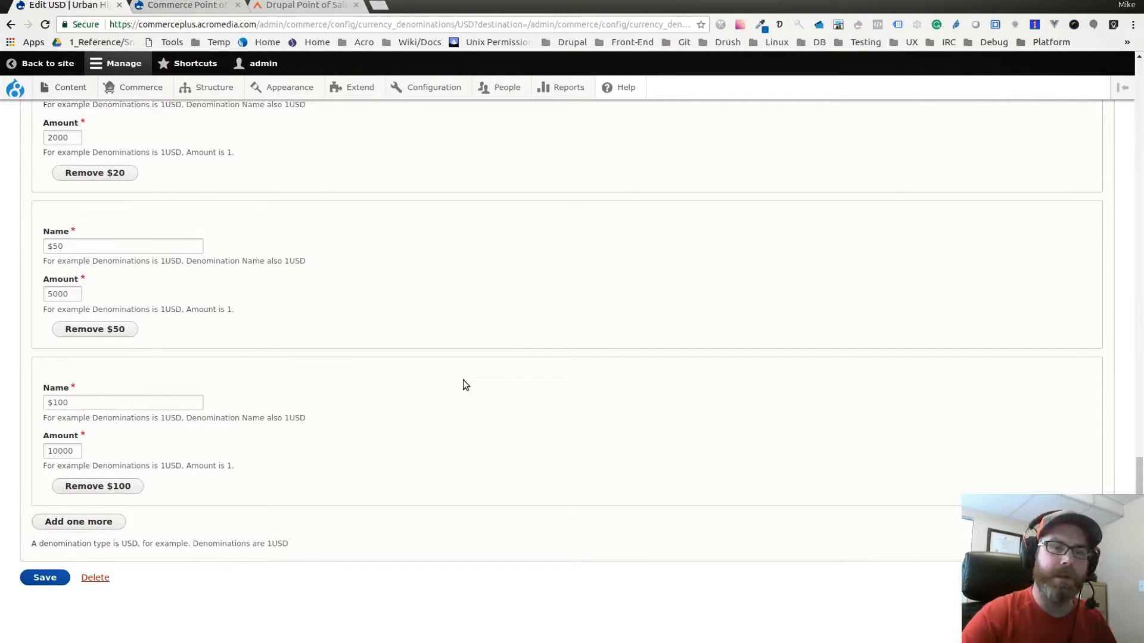
scroll(255, 223, "up", 3)
Open the Point of Sale barcode scanning configuration to review its settings.
mouse_move(130, 91)
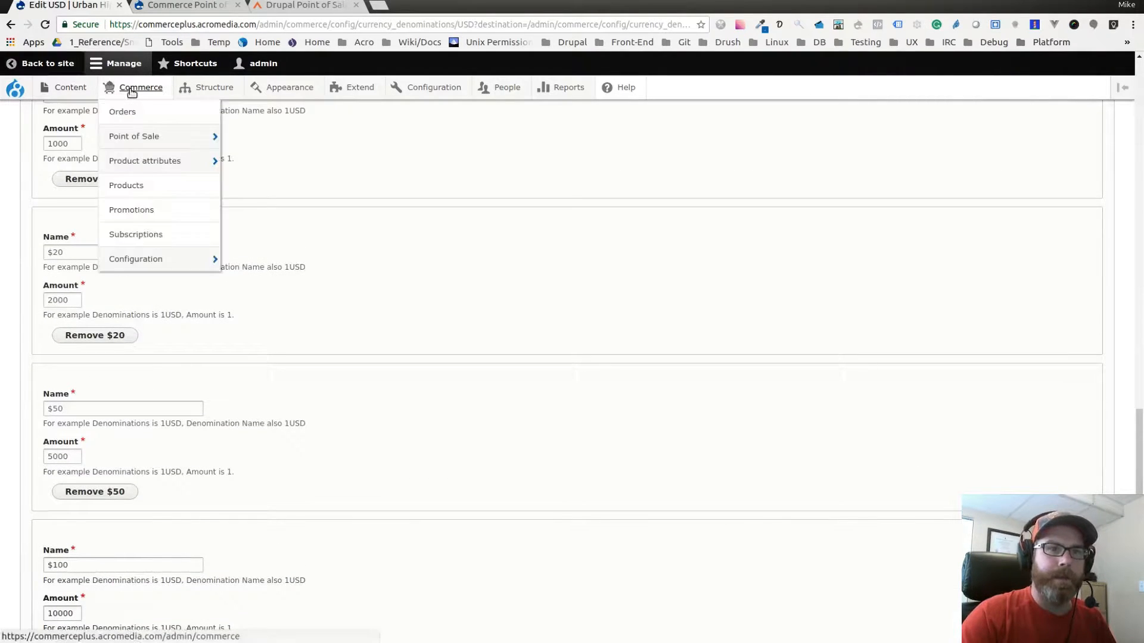
mouse_move(202, 259)
mouse_move(292, 383)
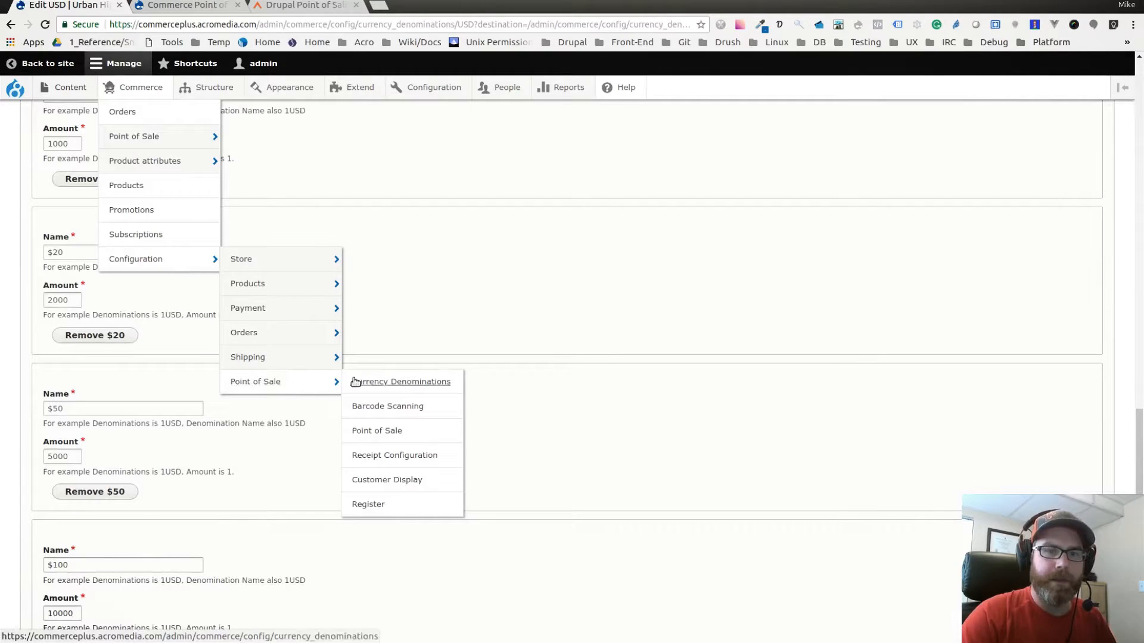
left_click(434, 411)
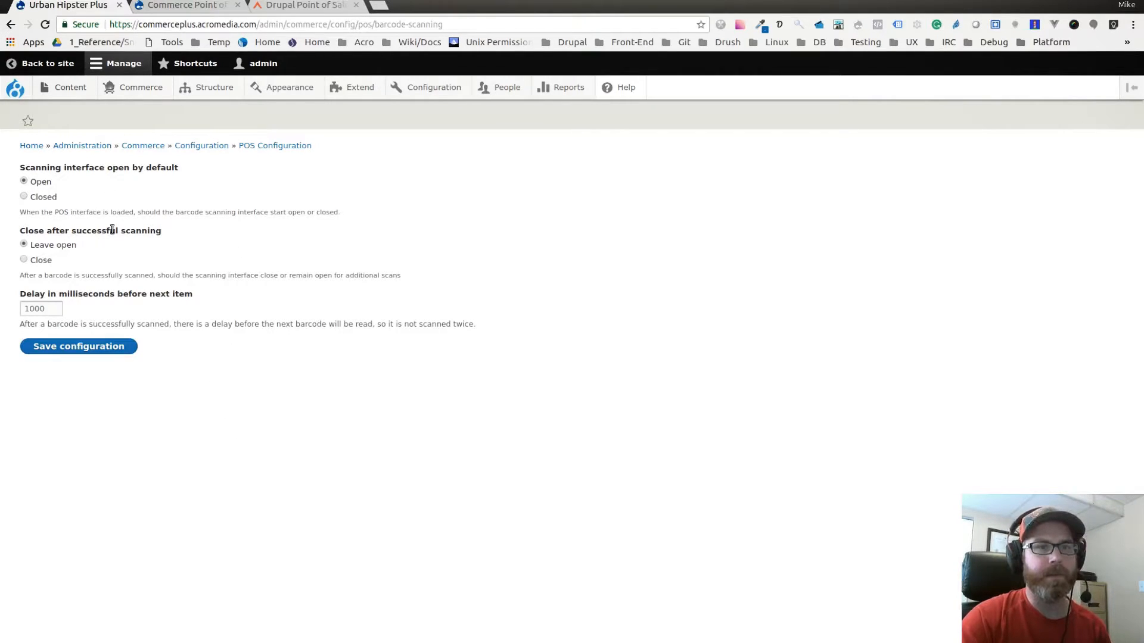
Open the general Point of Sale settings and set the default payment gateway to Cash.
mouse_move(136, 94)
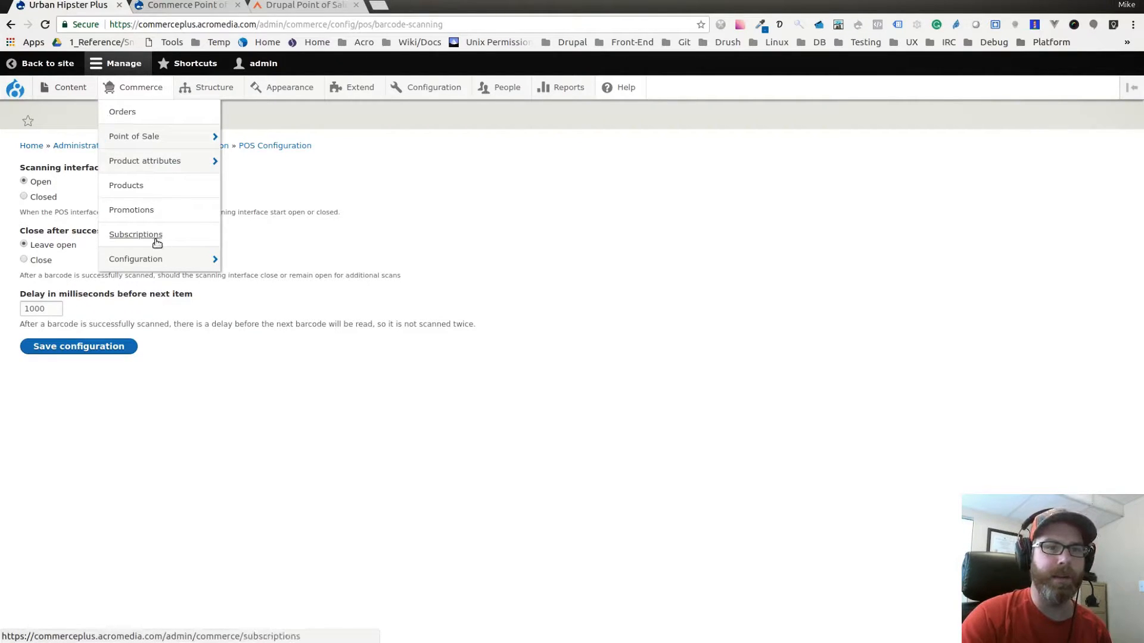
mouse_move(161, 257)
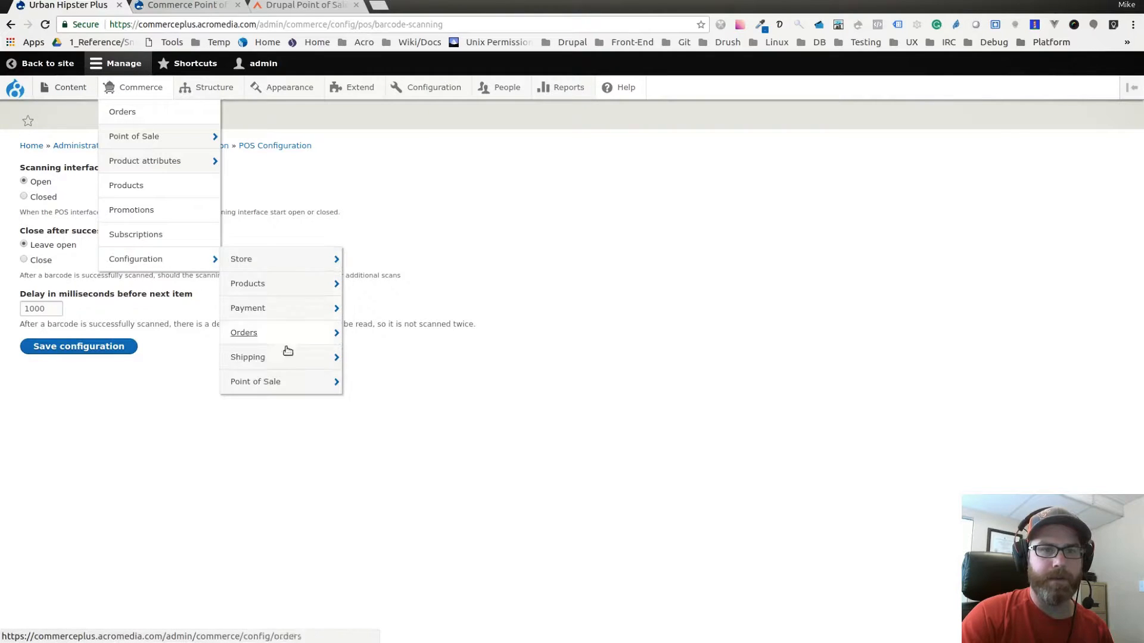
mouse_move(321, 383)
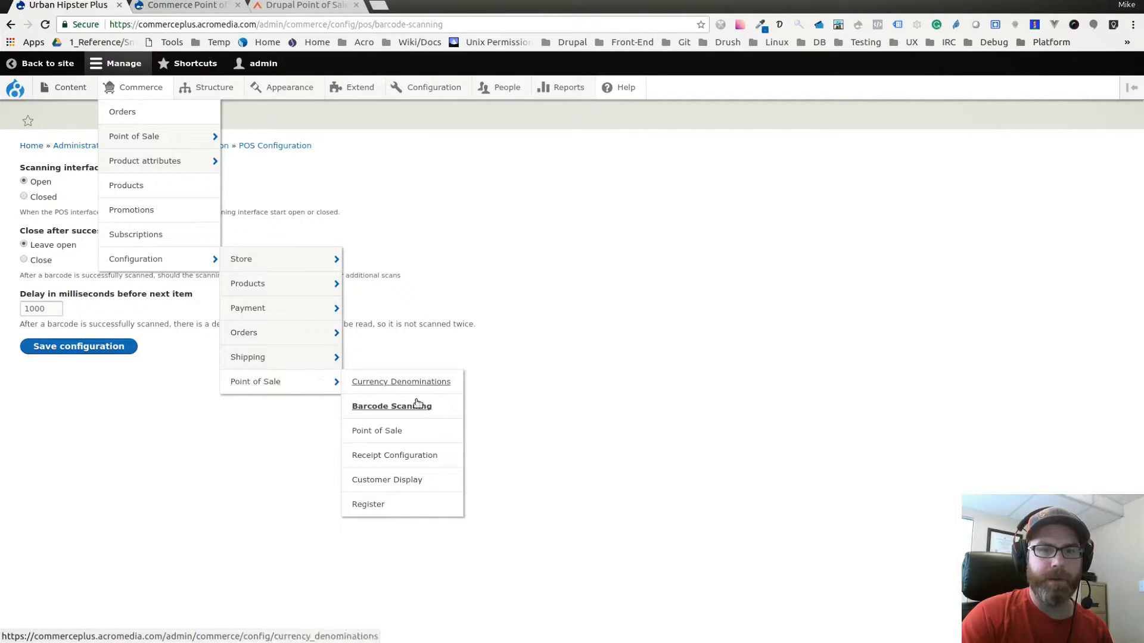
left_click(430, 438)
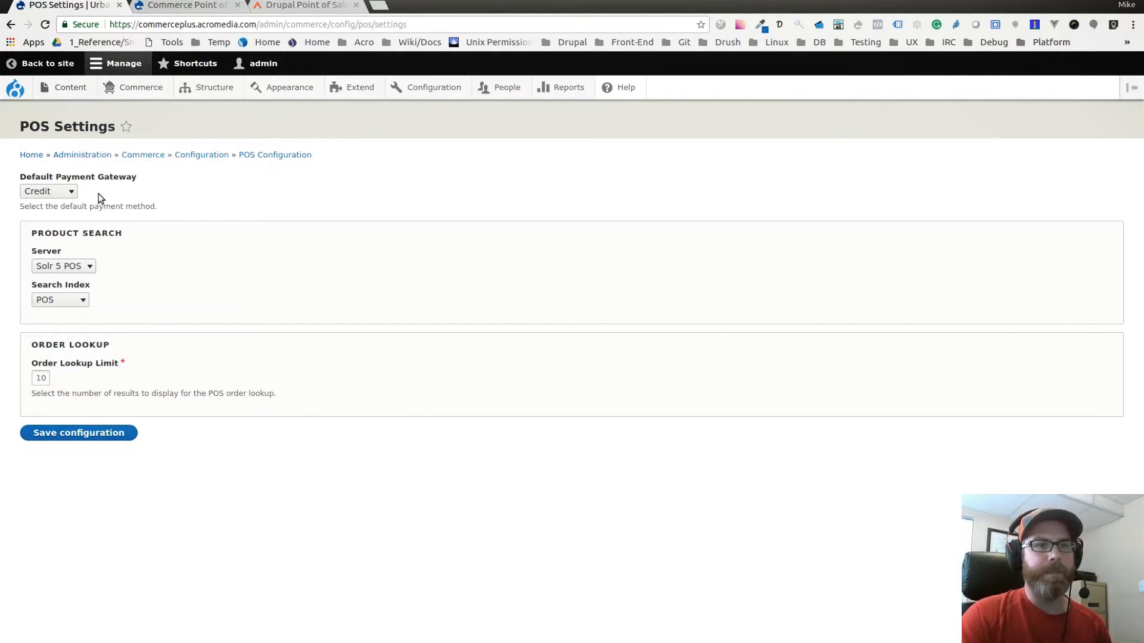
left_click(69, 192)
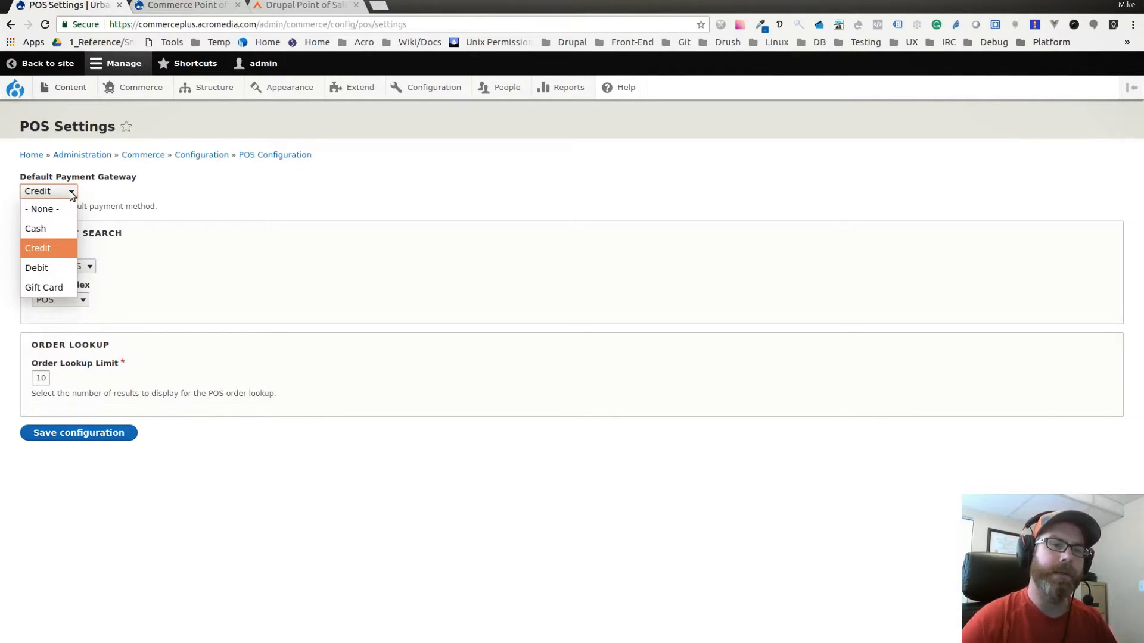
left_click(50, 230)
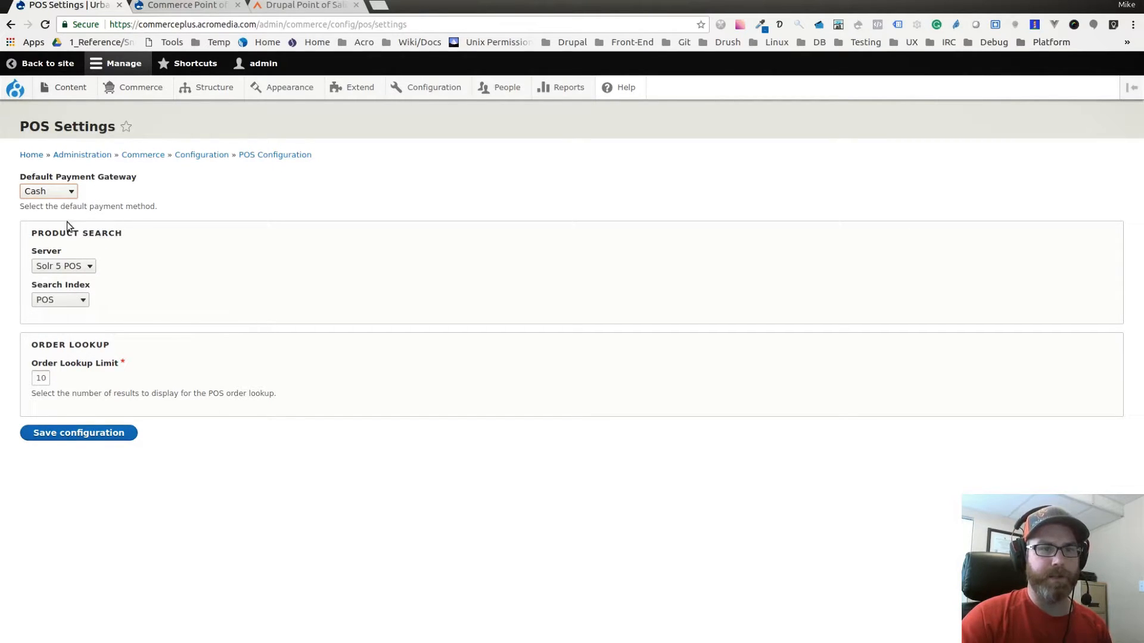
Examine the available server and search index options for the POS product search without changing the selections.
left_click(83, 271)
left_click(83, 271)
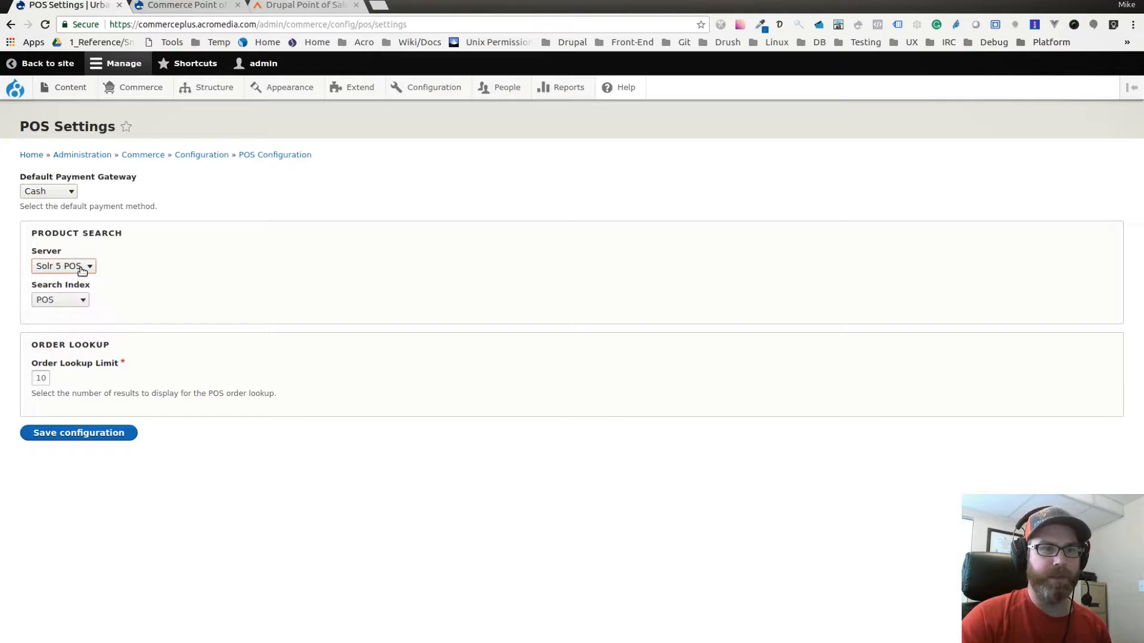
left_click(84, 300)
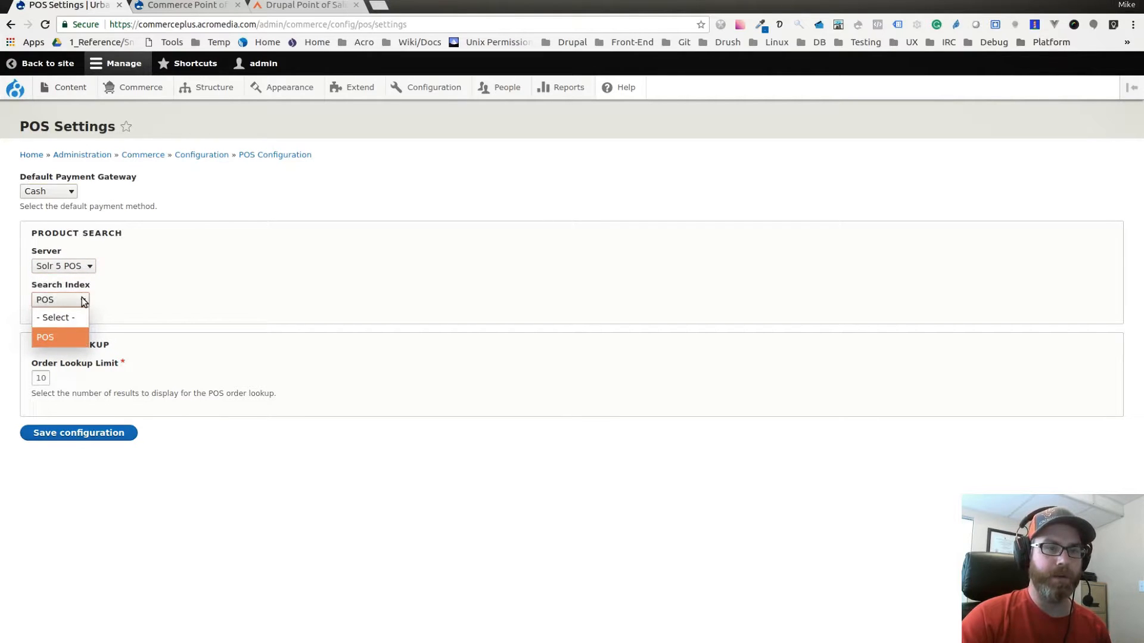
left_click(84, 301)
left_click(84, 270)
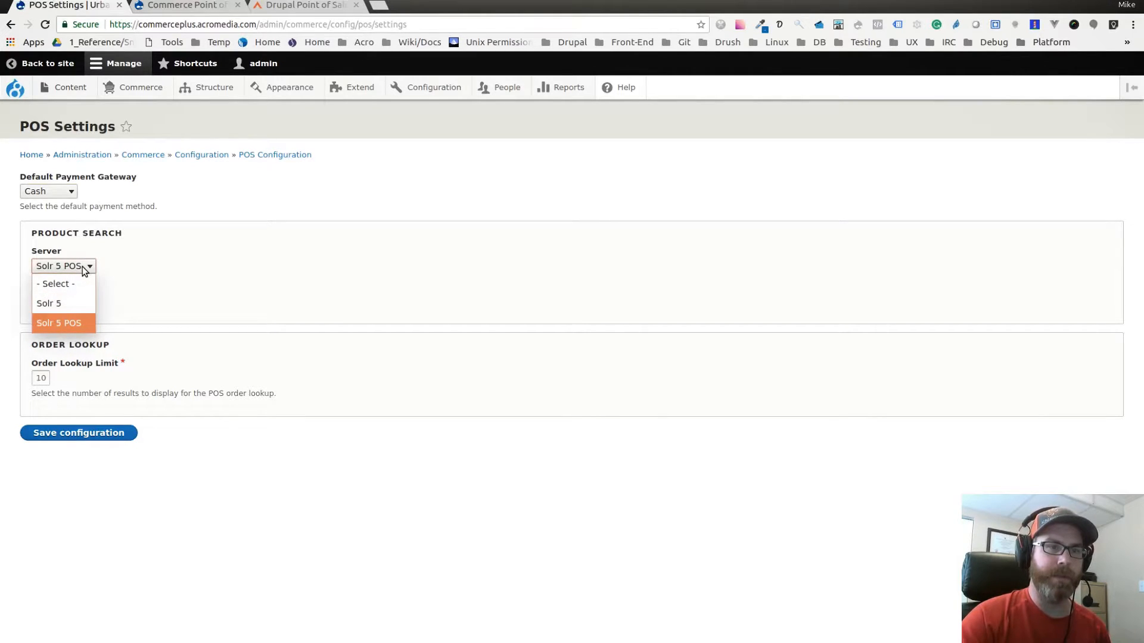
left_click(84, 270)
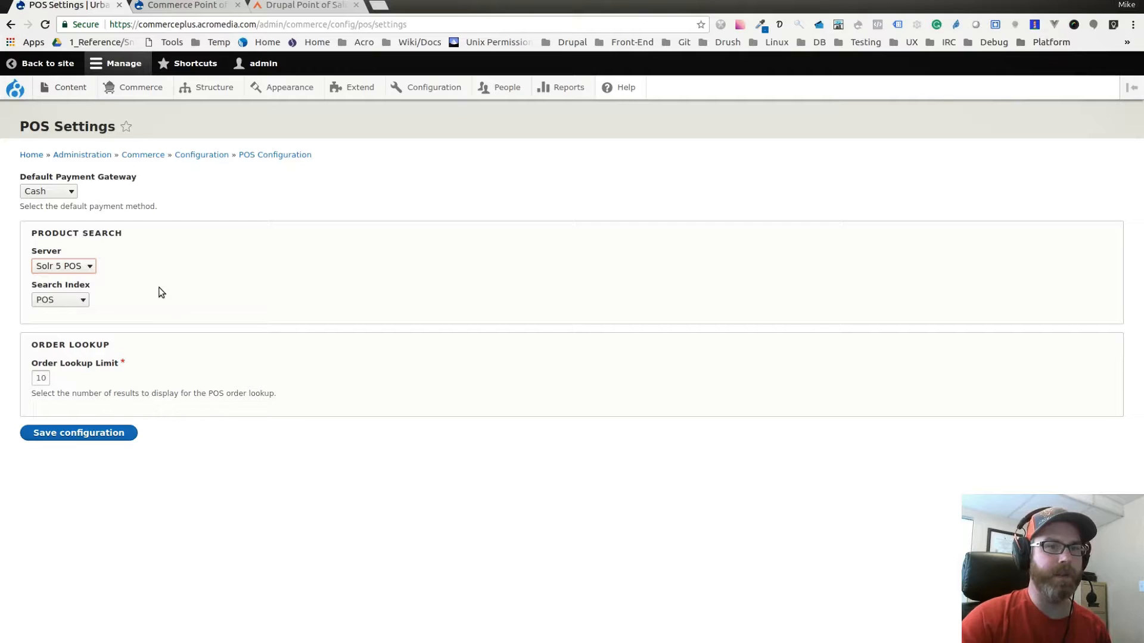
left_click(76, 269)
left_click(75, 268)
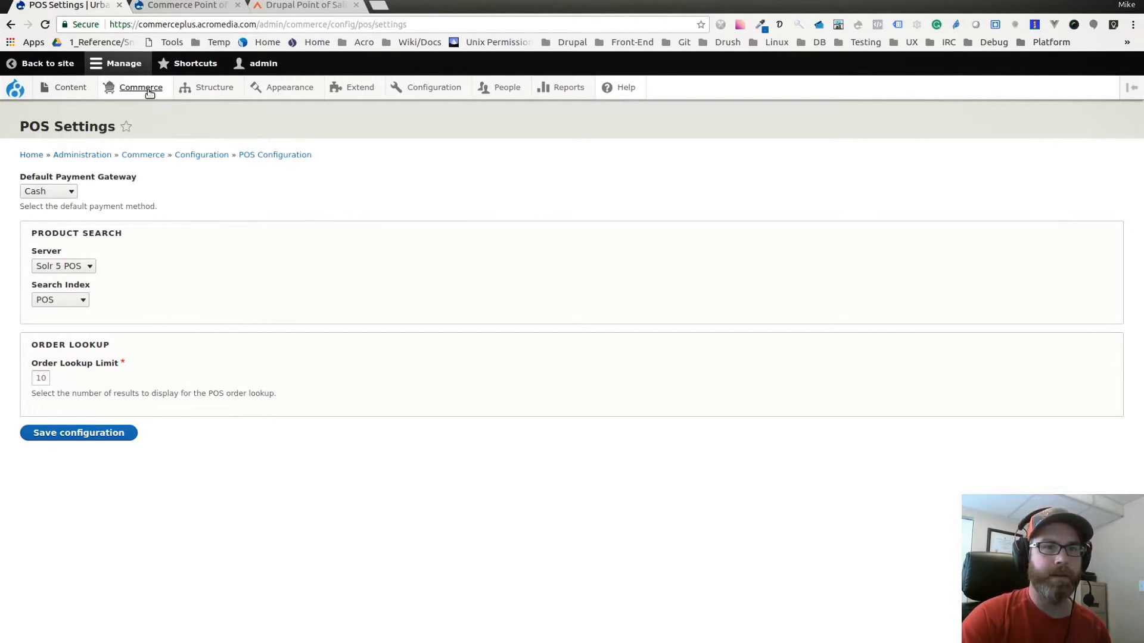
Open the Point of Sale receipt configuration to view the text printed on receipts.
mouse_move(149, 94)
mouse_move(173, 258)
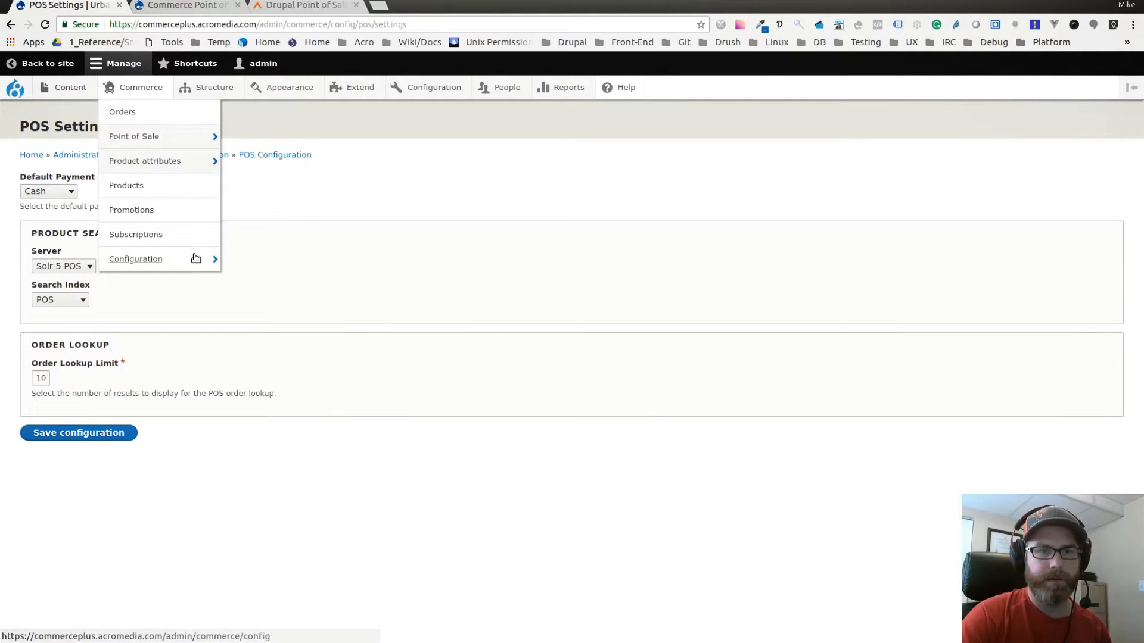
mouse_move(329, 384)
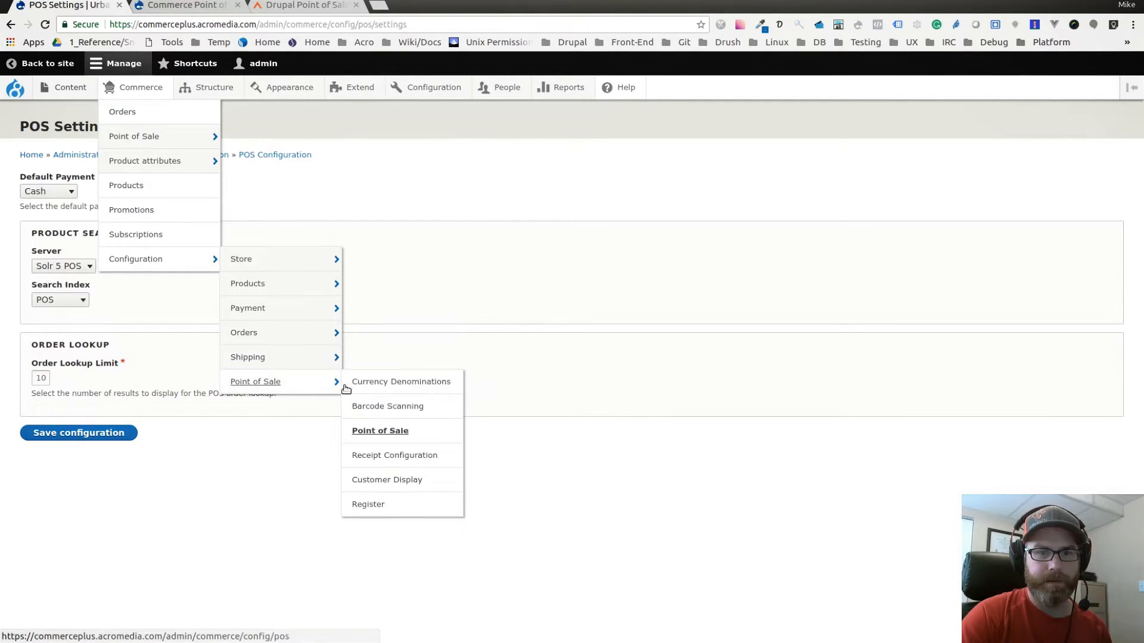
left_click(442, 459)
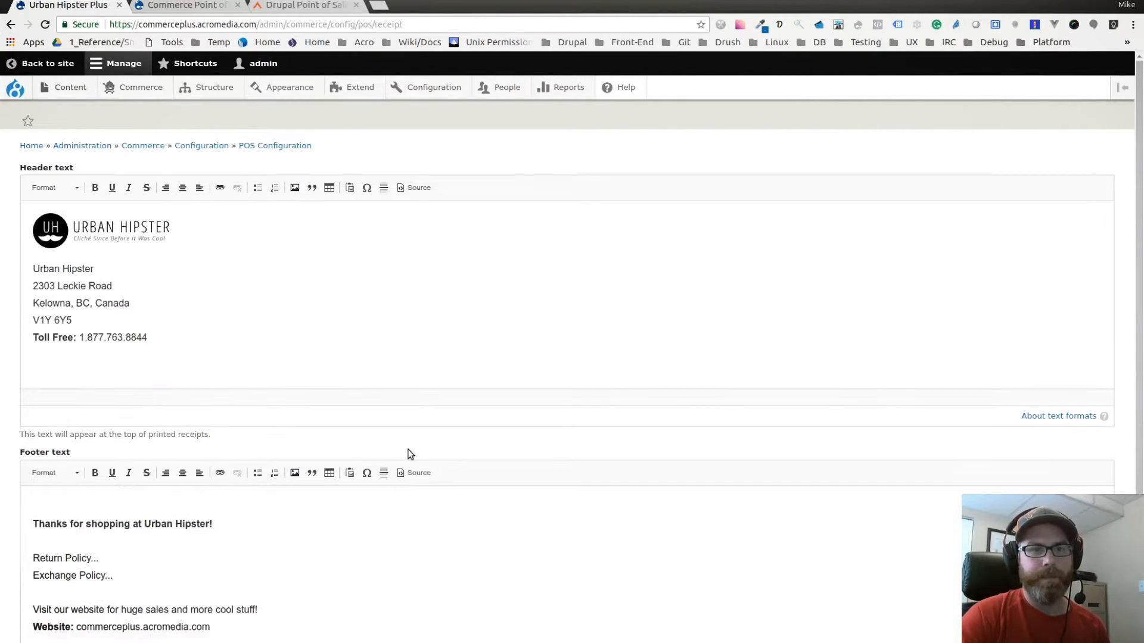
scroll(10, 284, "down", 1)
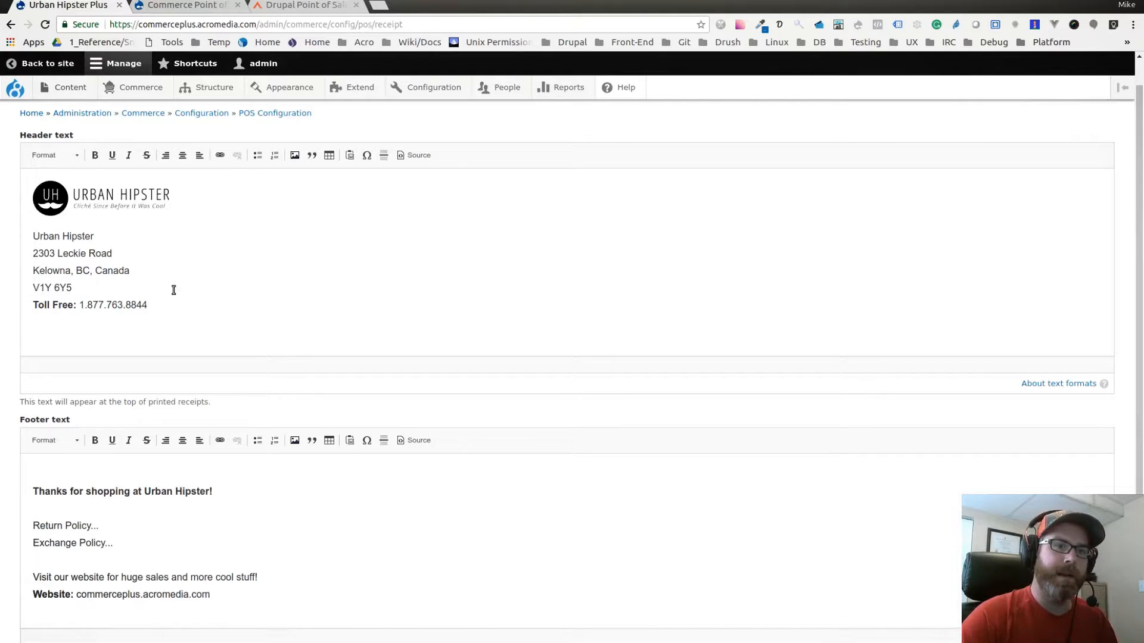
Examine the receipt's header text with its logo and store contact details, and the footer text with policies and website.
left_click(153, 268)
key("ctrl+a")
left_click(388, 205)
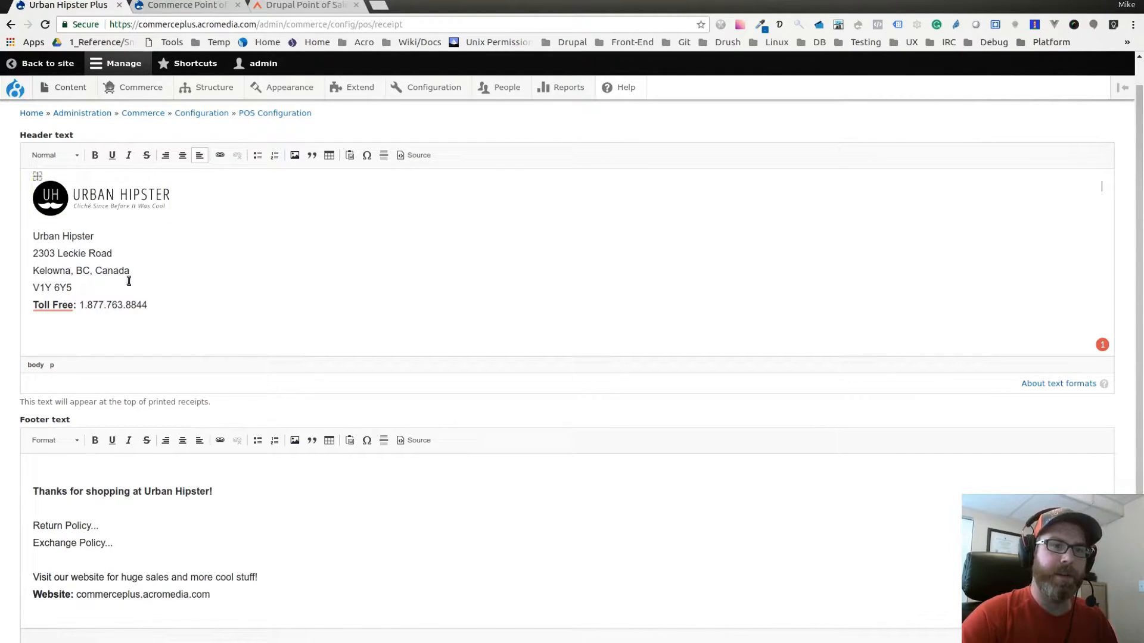
scroll(234, 274, "down", 3)
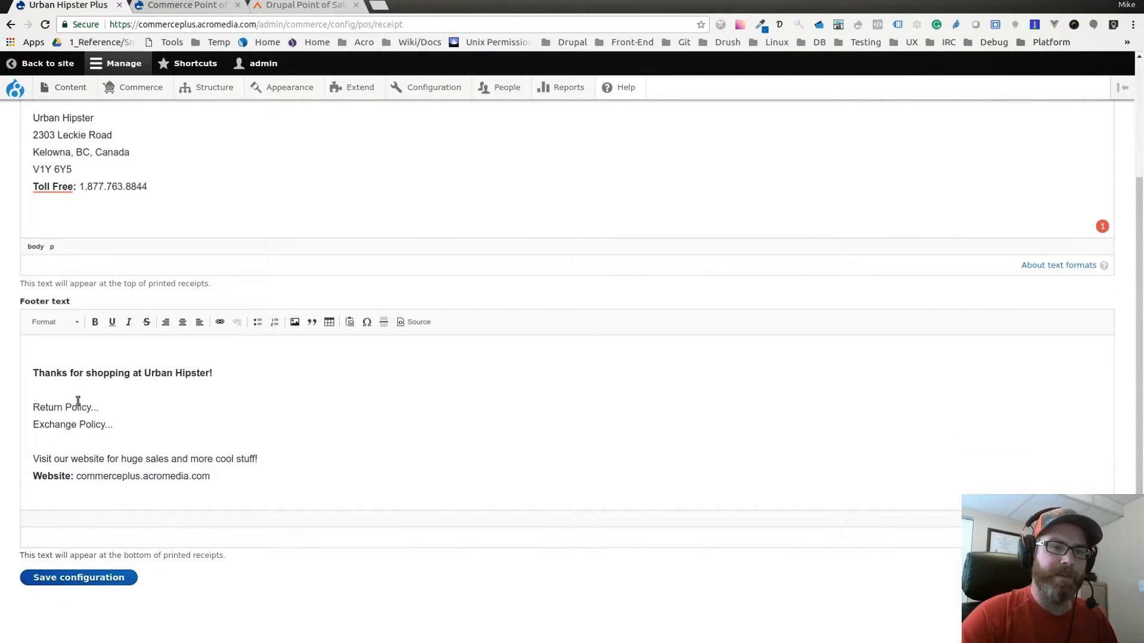
left_click(55, 411)
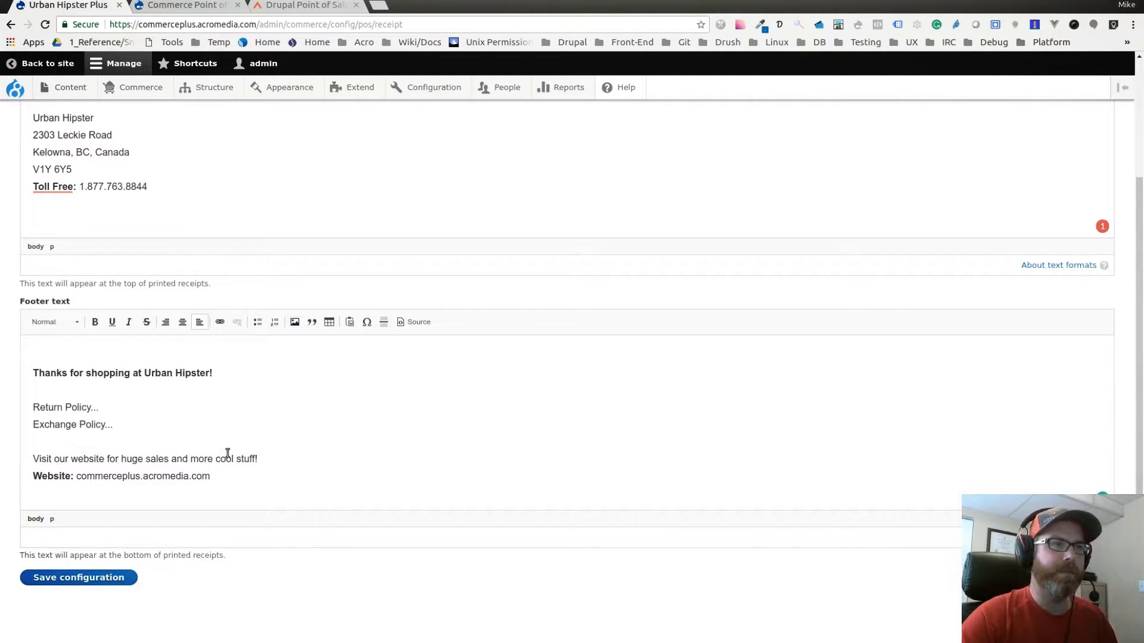
scroll(180, 445, "up", 2)
left_click(249, 523)
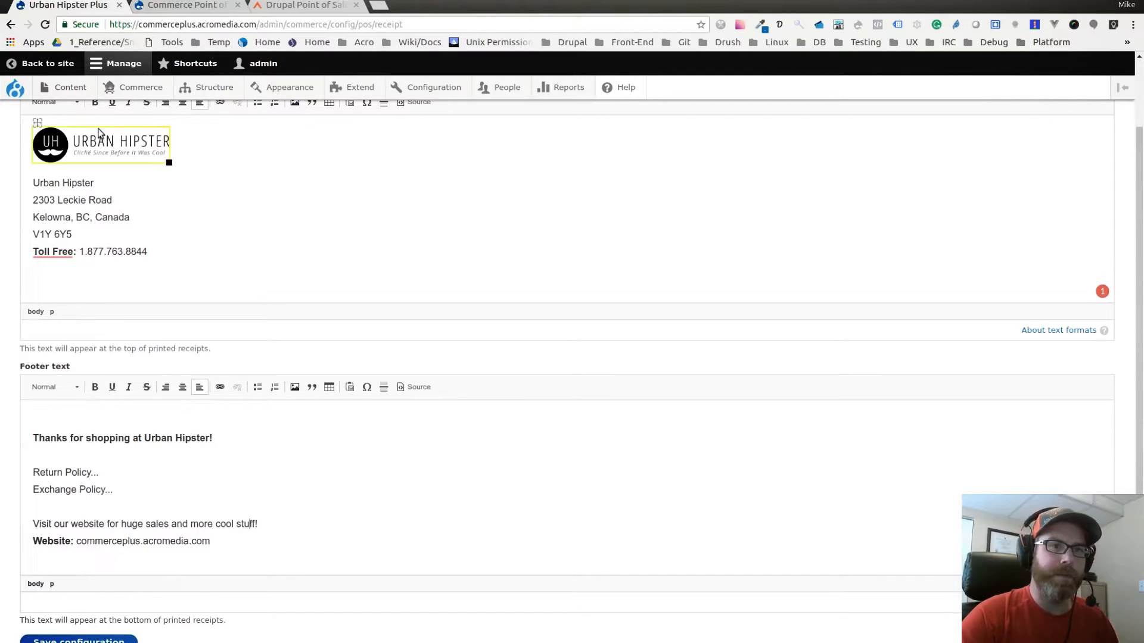
Open the Point of Sale customer display settings and review the websocket host, port and client address fields.
mouse_move(128, 88)
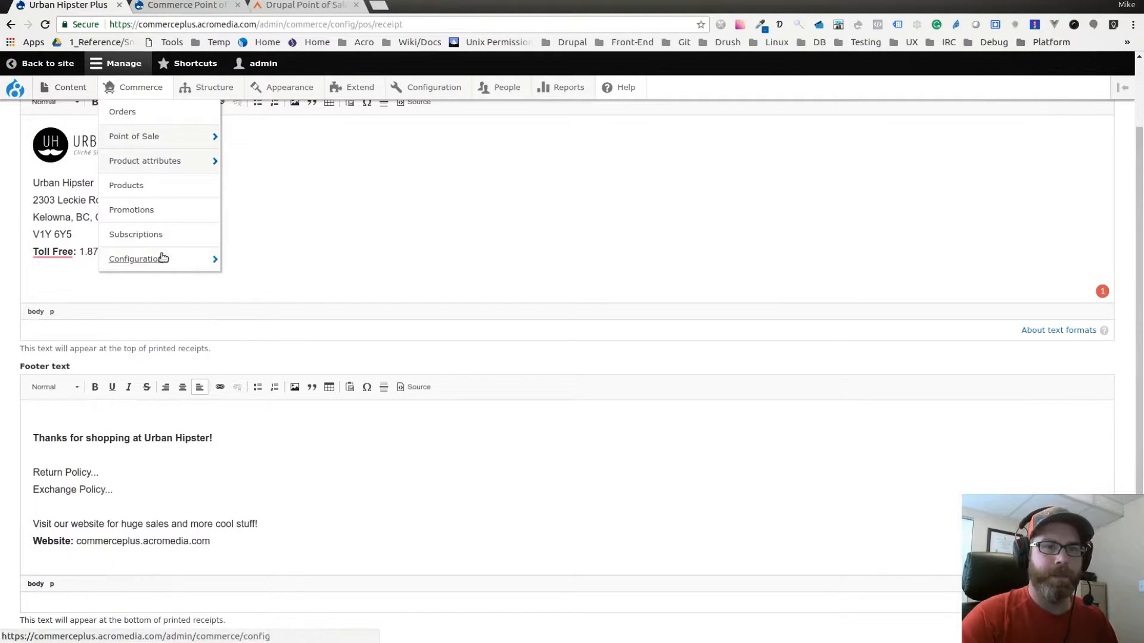
mouse_move(163, 258)
mouse_move(327, 383)
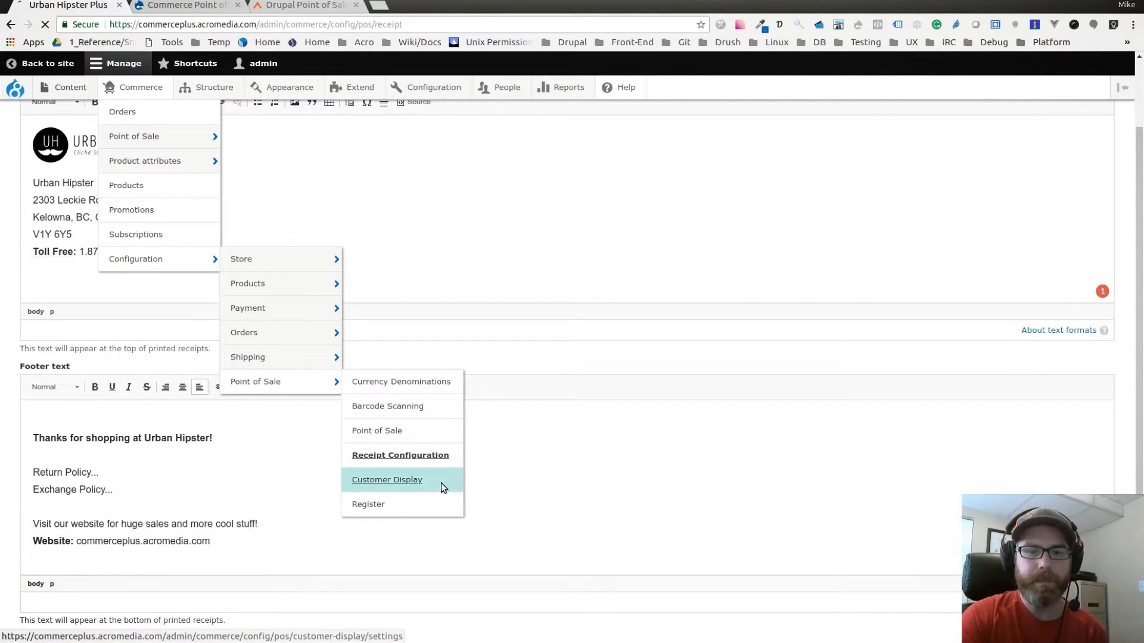
left_click(439, 485)
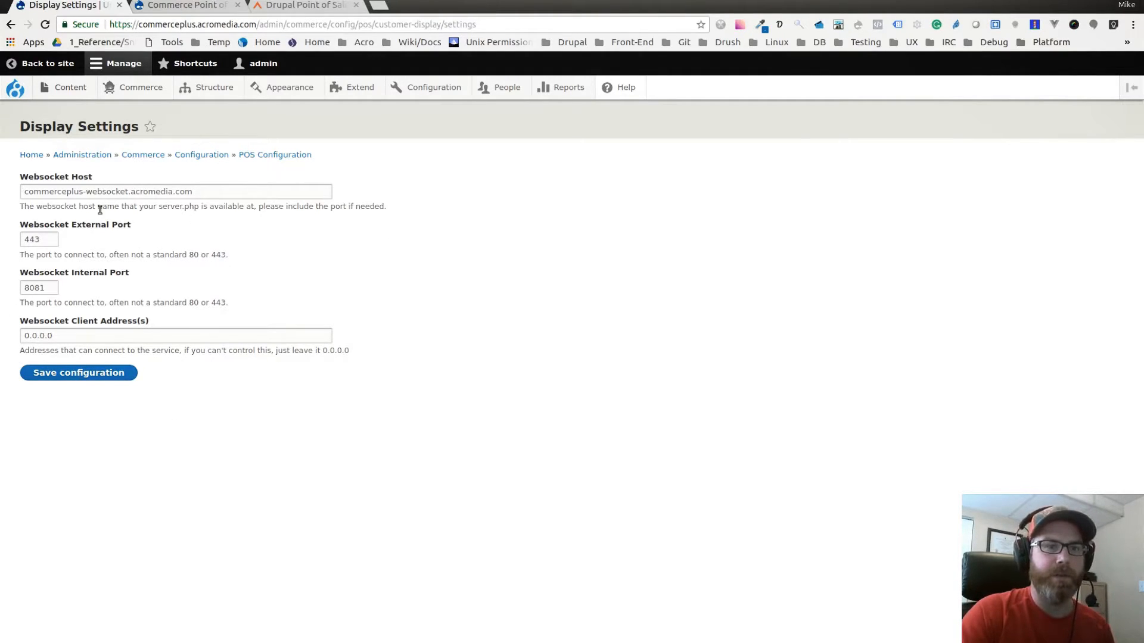
triple_click(76, 191)
left_click(370, 273)
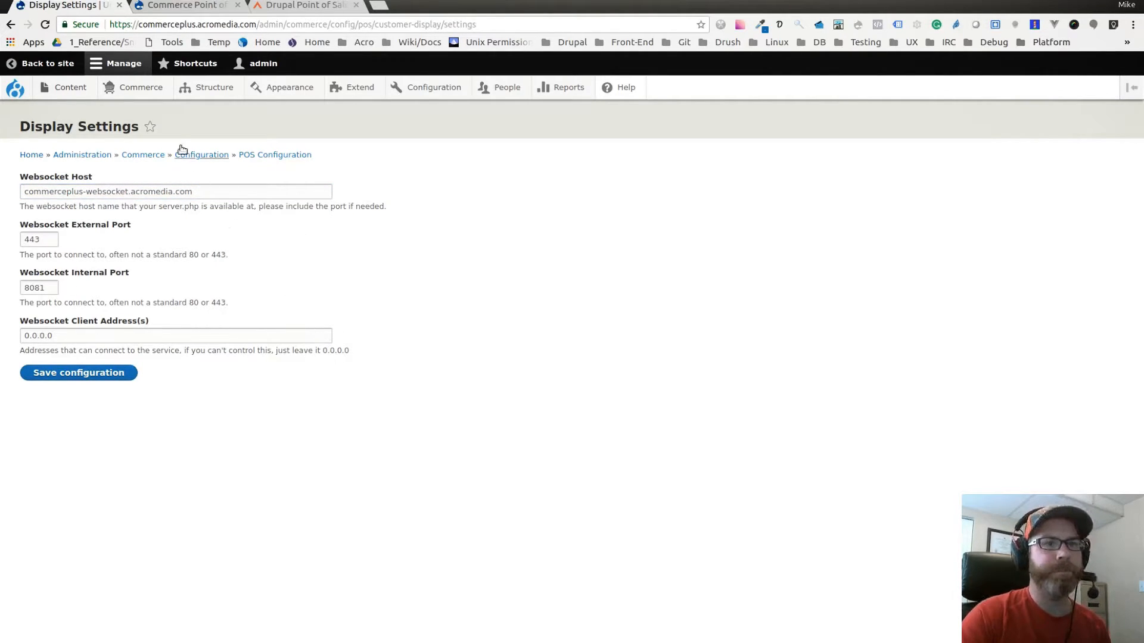
Open the Point of Sale register list and review which store each register is assigned to.
mouse_move(149, 87)
mouse_move(157, 258)
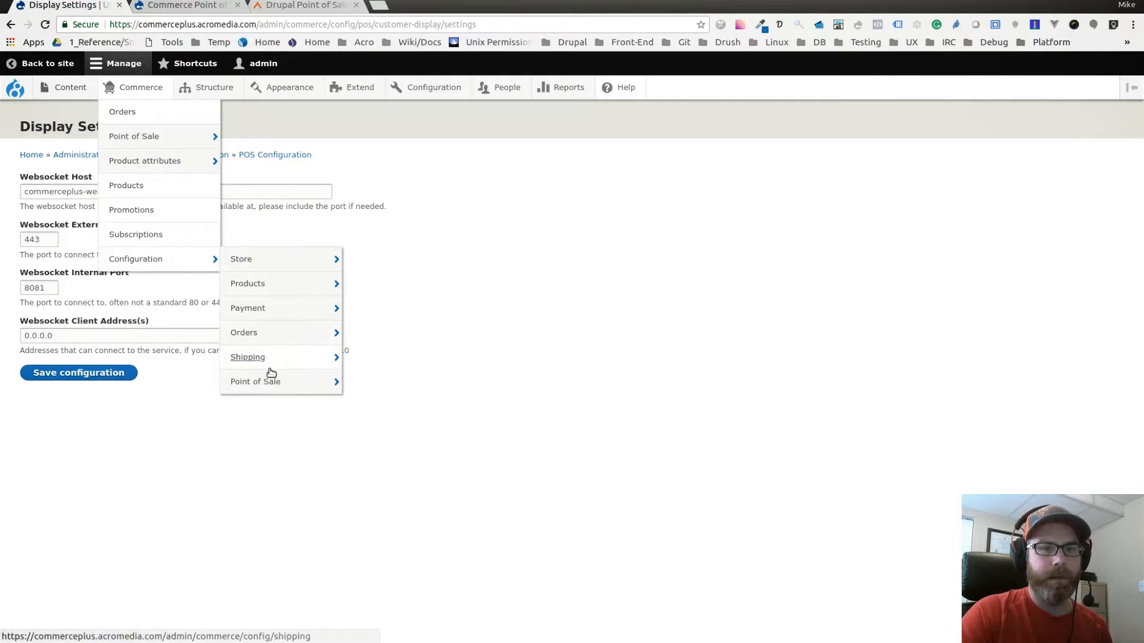
mouse_move(273, 378)
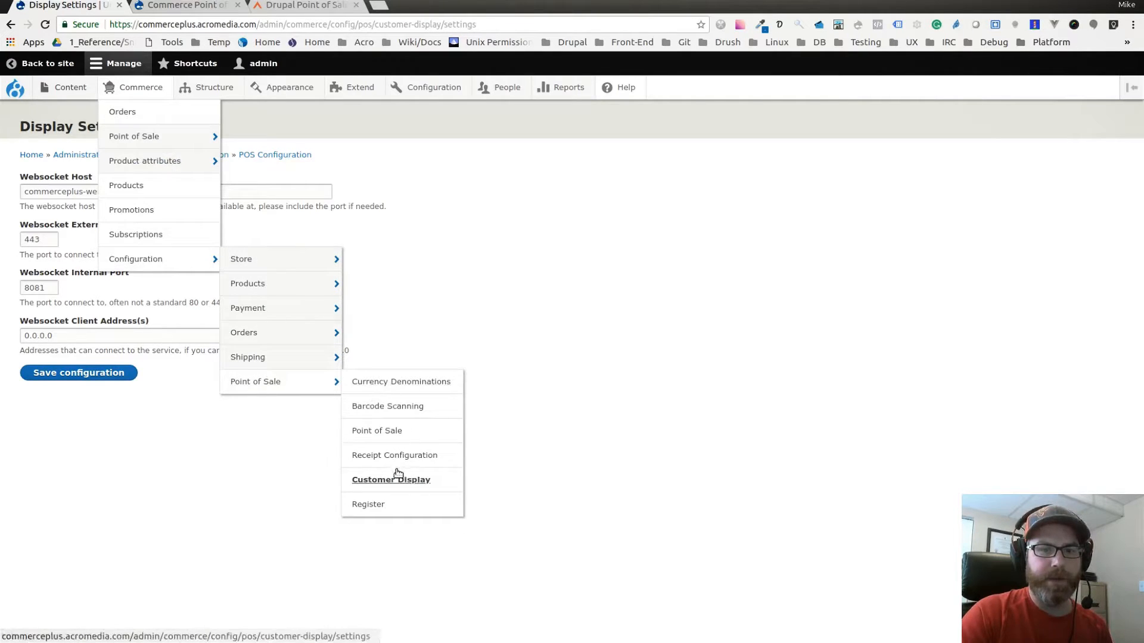
left_click(399, 504)
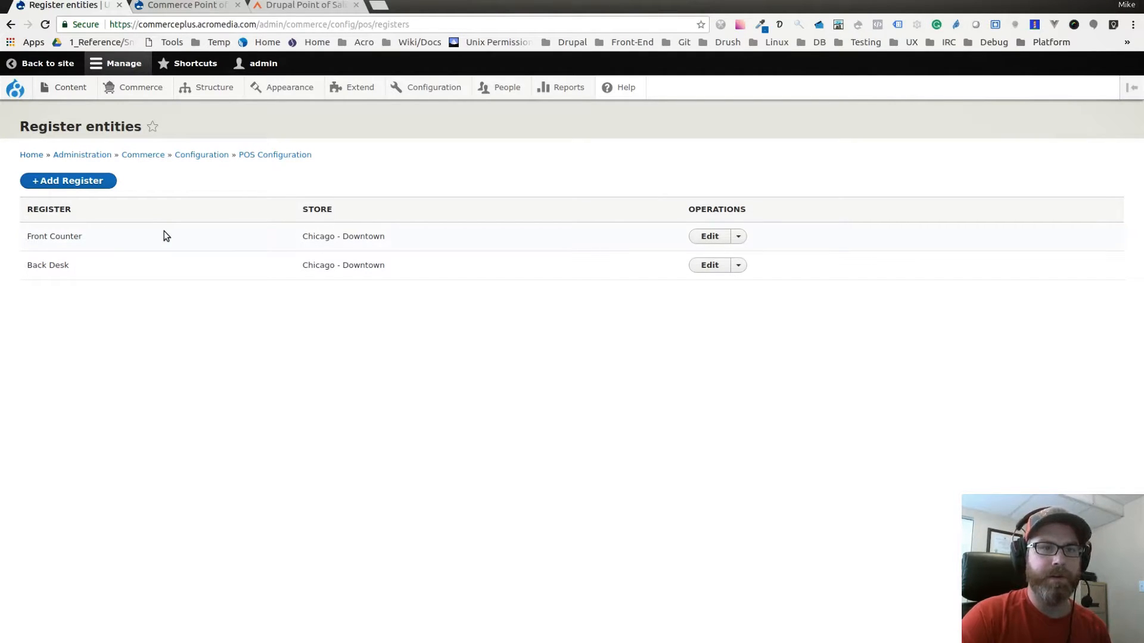
left_click_drag(303, 236, 384, 236)
left_click_drag(306, 266, 384, 266)
left_click_drag(303, 236, 383, 236)
left_click(310, 264)
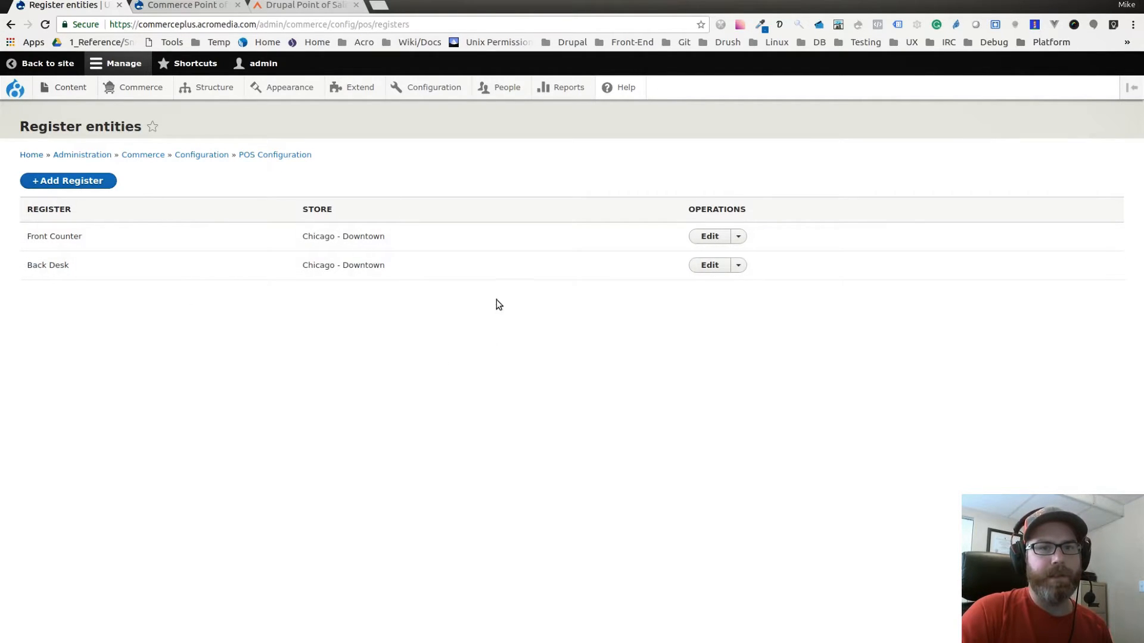
Copy the Cashier Login page's link address and open a new incognito window.
mouse_move(130, 94)
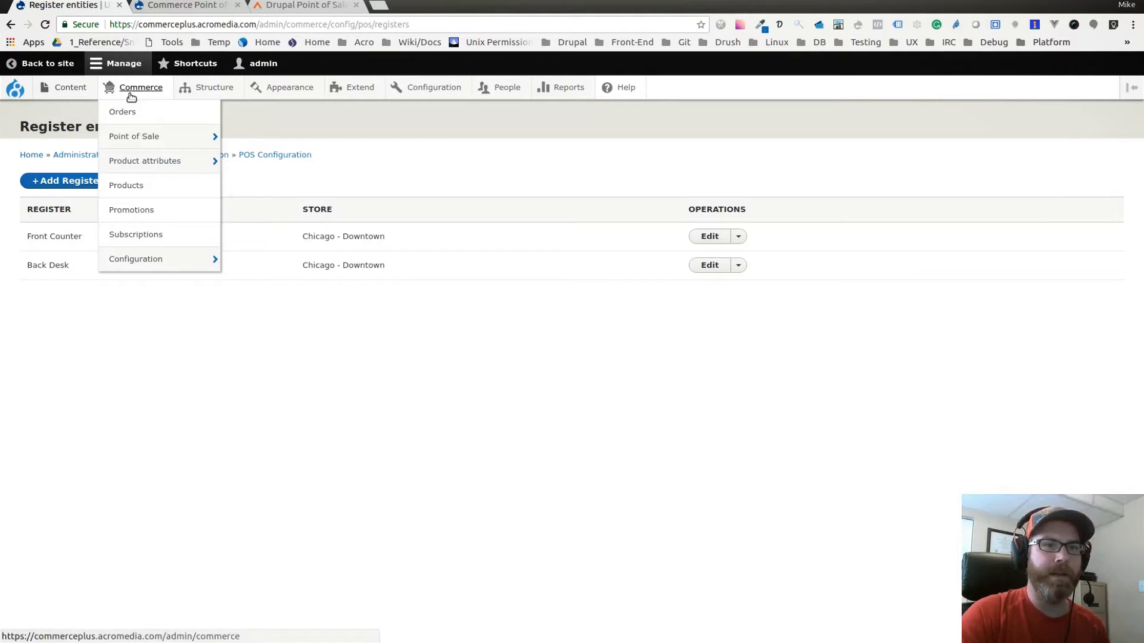
mouse_move(174, 139)
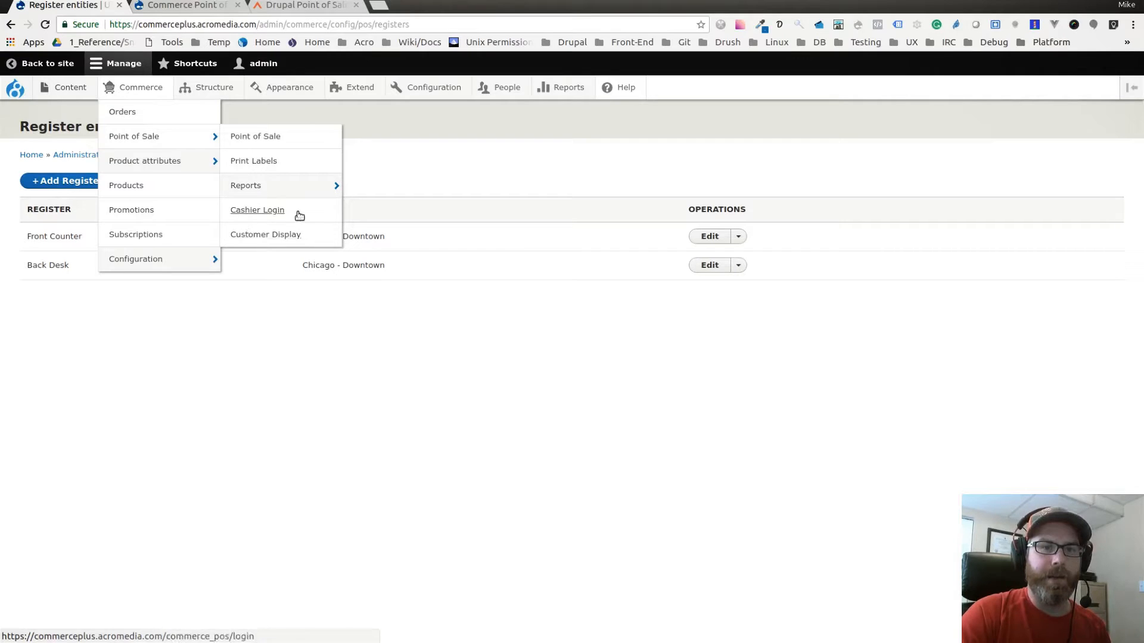
right_click(277, 213)
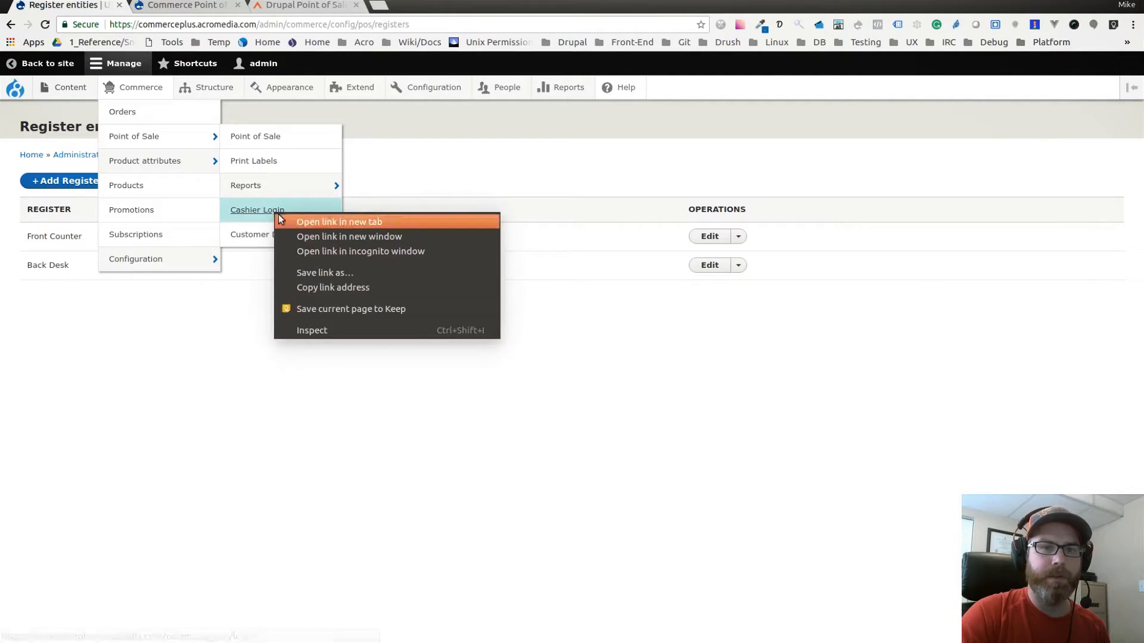
left_click(334, 287)
left_click(1133, 25)
left_click(1000, 73)
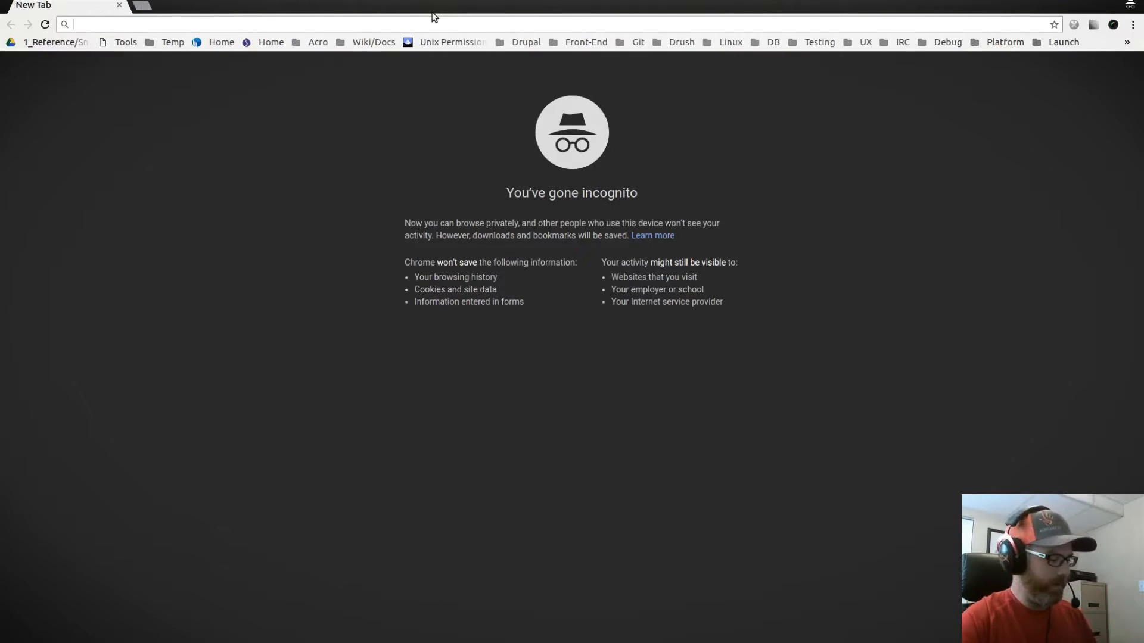
type("https://commerceplus.acromedia.com/commerce_pos/login")
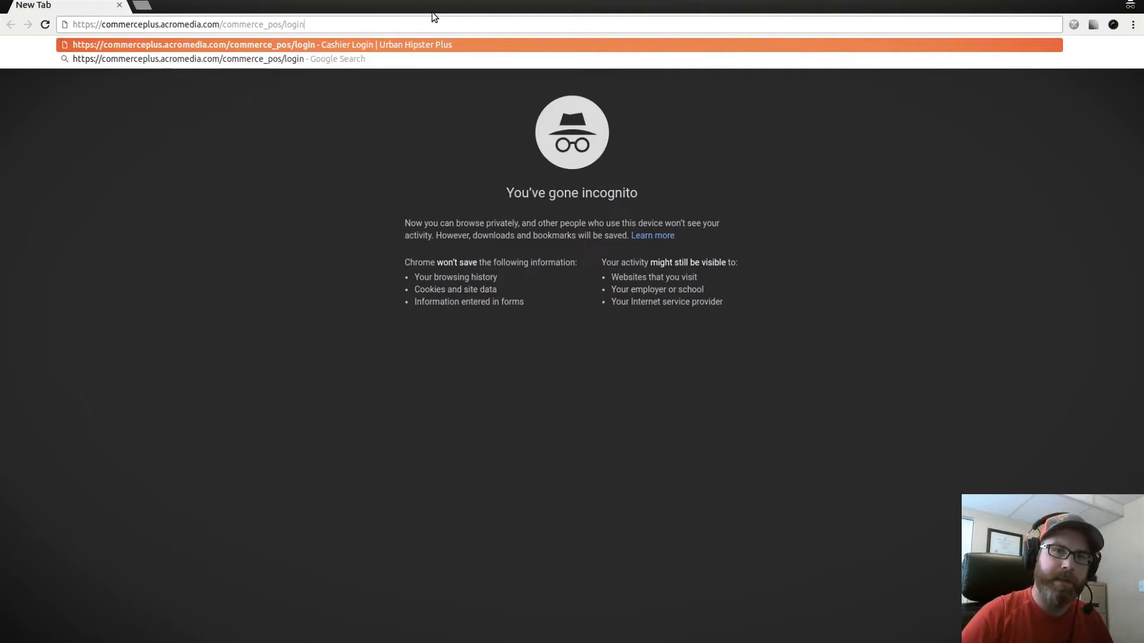
key("Return")
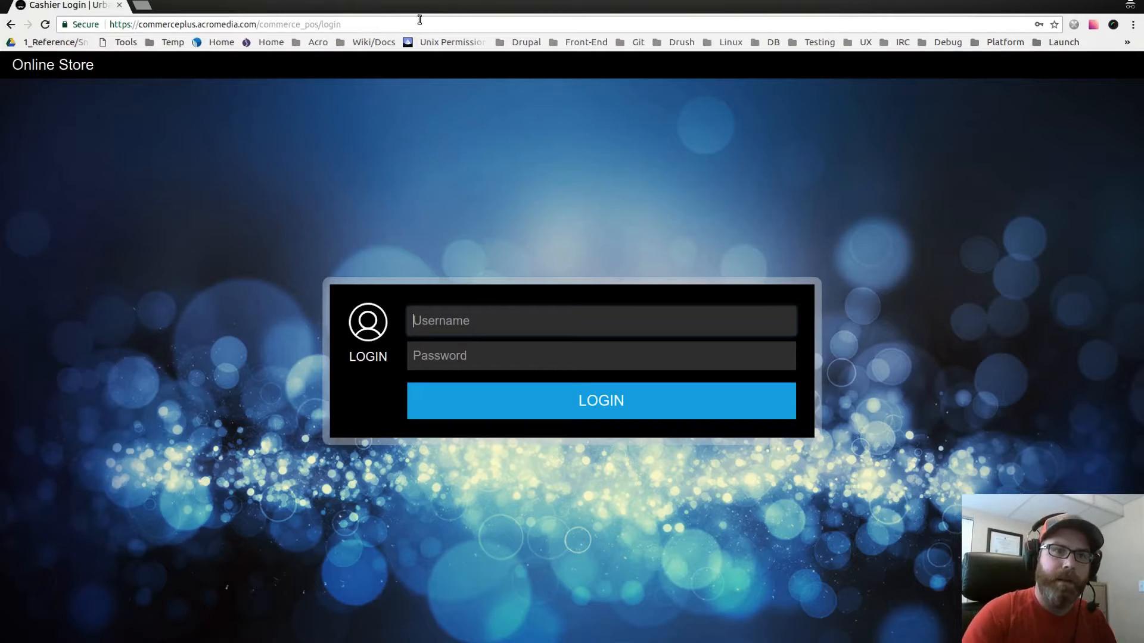
left_click(452, 332)
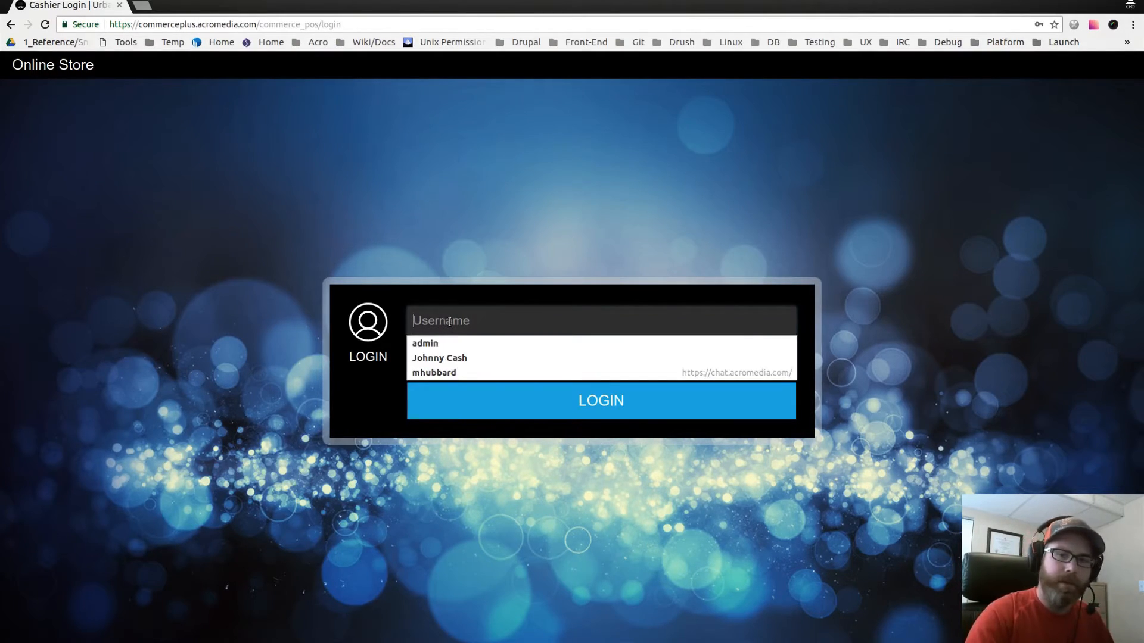
left_click(458, 275)
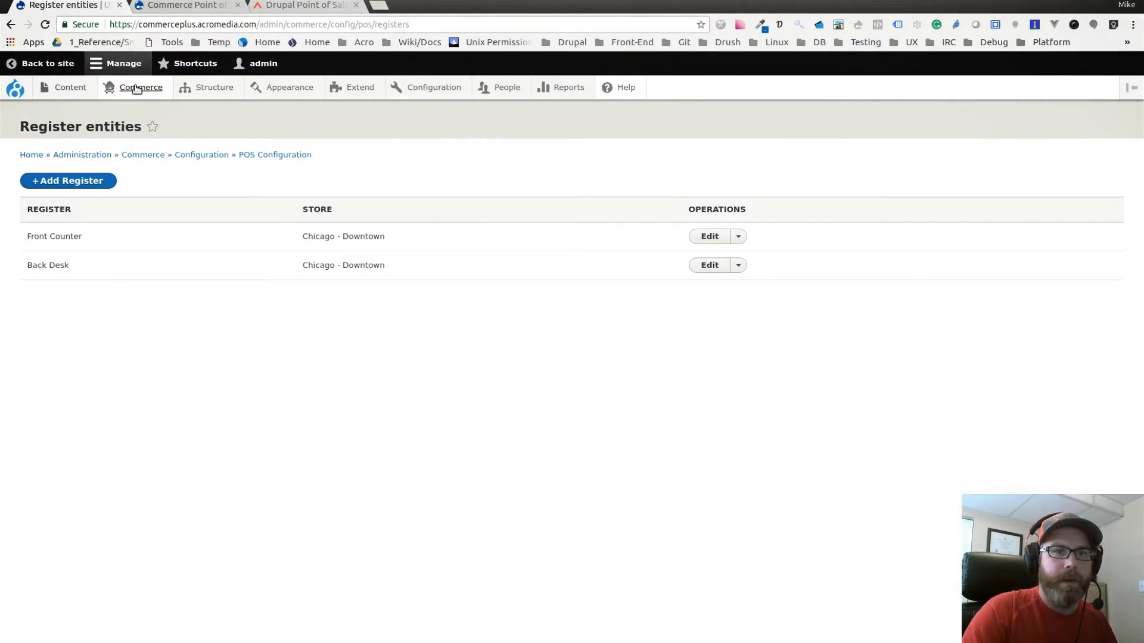
Go to the main Point of Sale page and open the Front Counter register with an opening float of 100.00 USD.
mouse_move(137, 87)
mouse_move(141, 136)
left_click(262, 138)
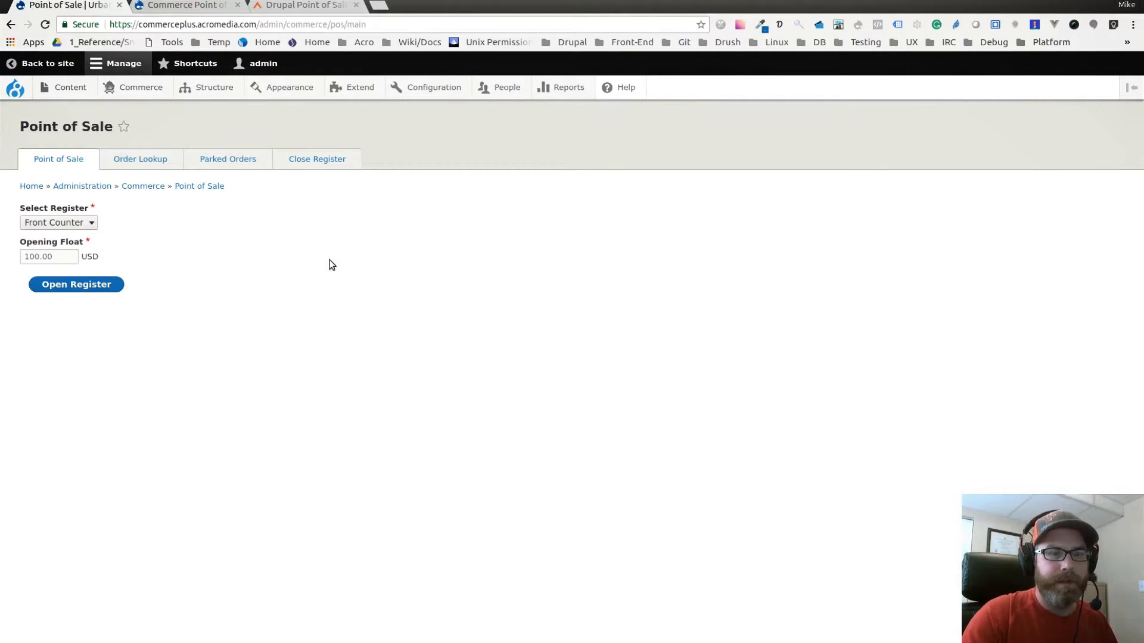
left_click(82, 224)
left_click(82, 224)
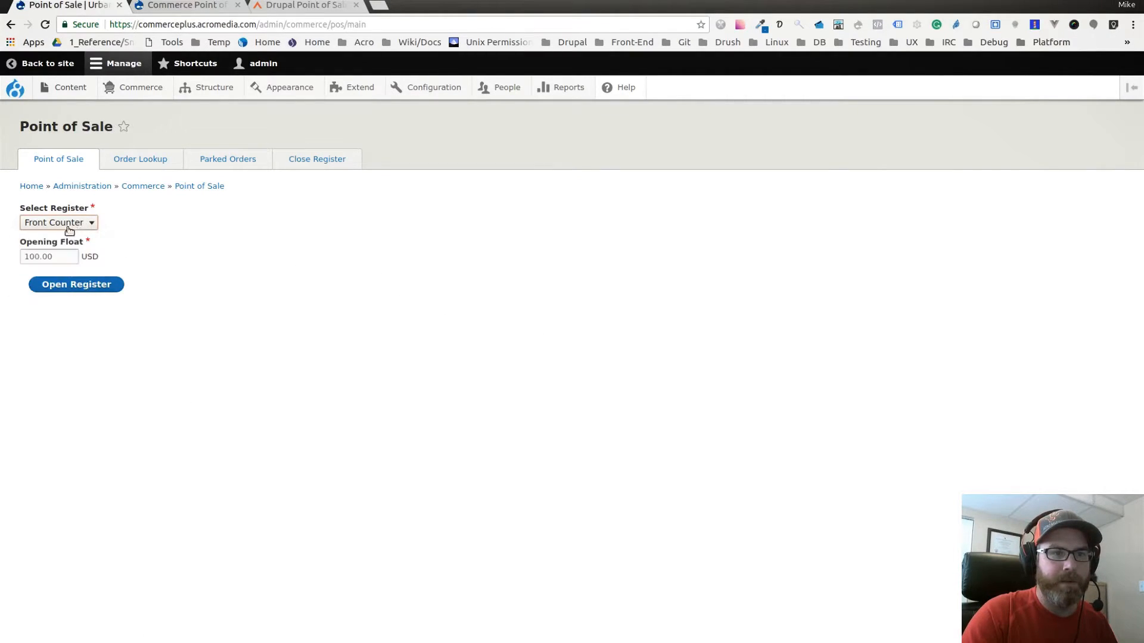
left_click(63, 256)
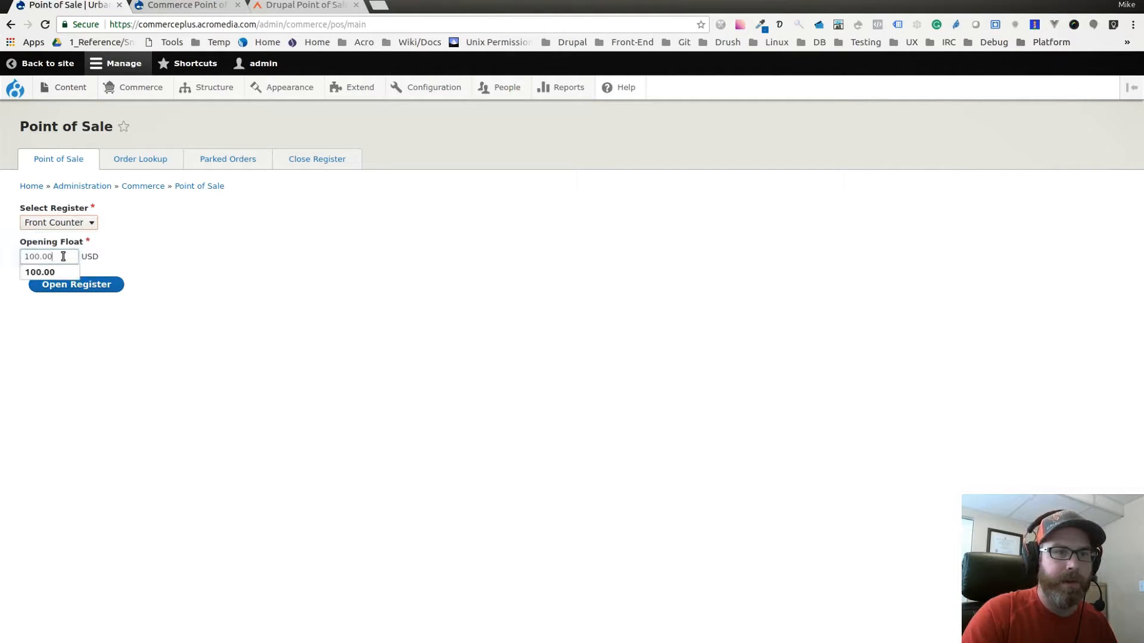
left_click(131, 263)
left_click(74, 287)
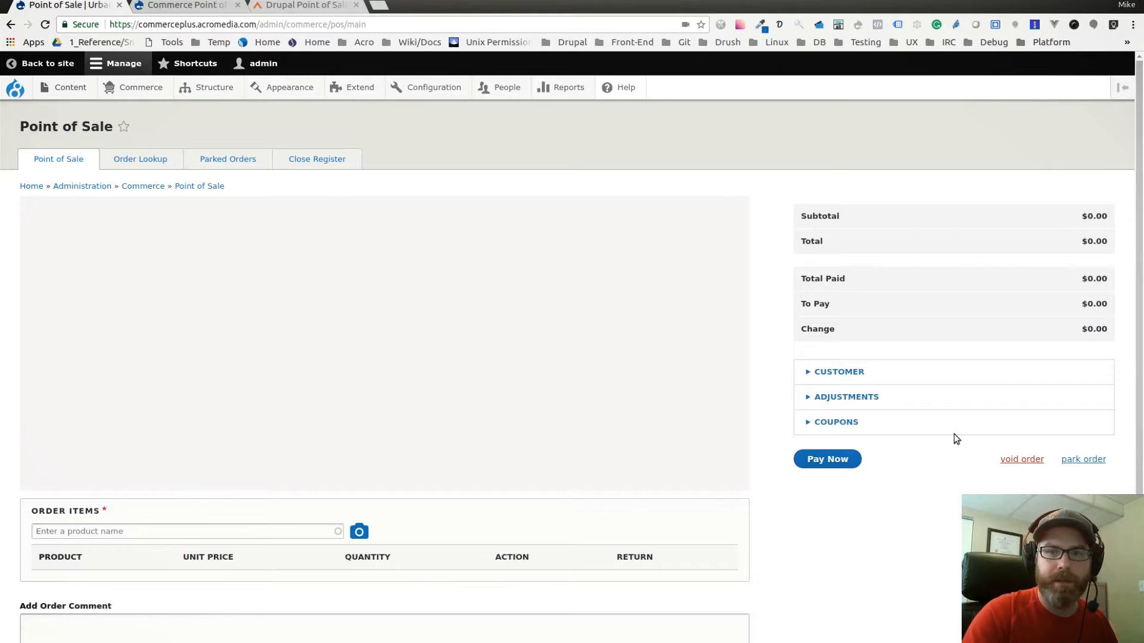
scroll(636, 337, "down", 3)
scroll(646, 360, "up", 3)
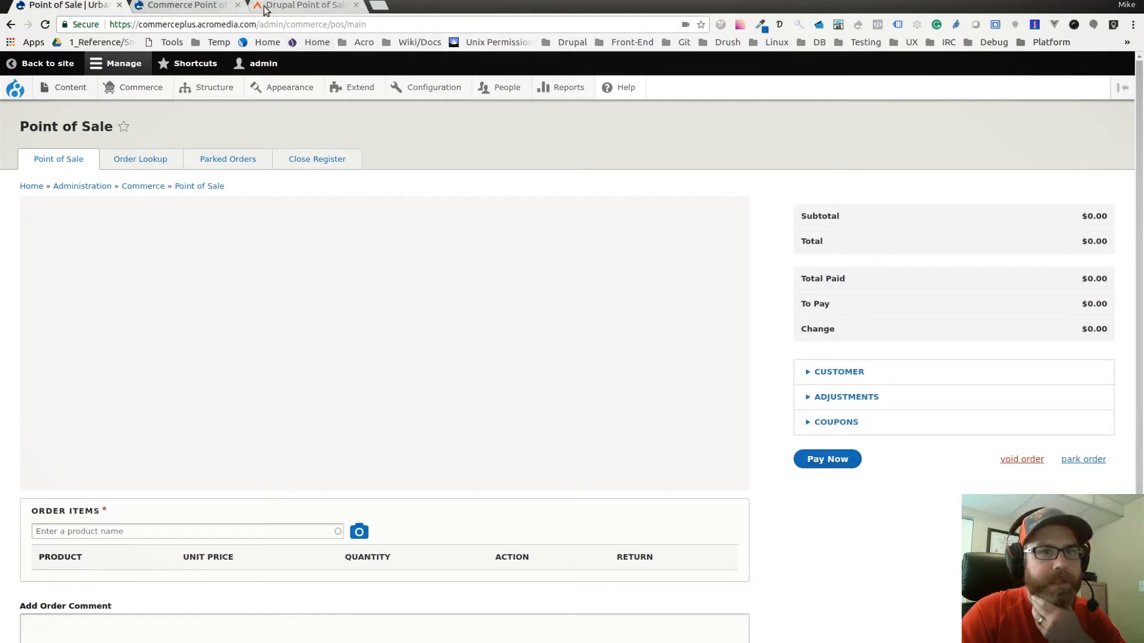
Switch to the Drupal Point of Sale blog article and watch its camera-based barcode scanning video in full screen.
left_click(281, 6)
left_click(705, 516)
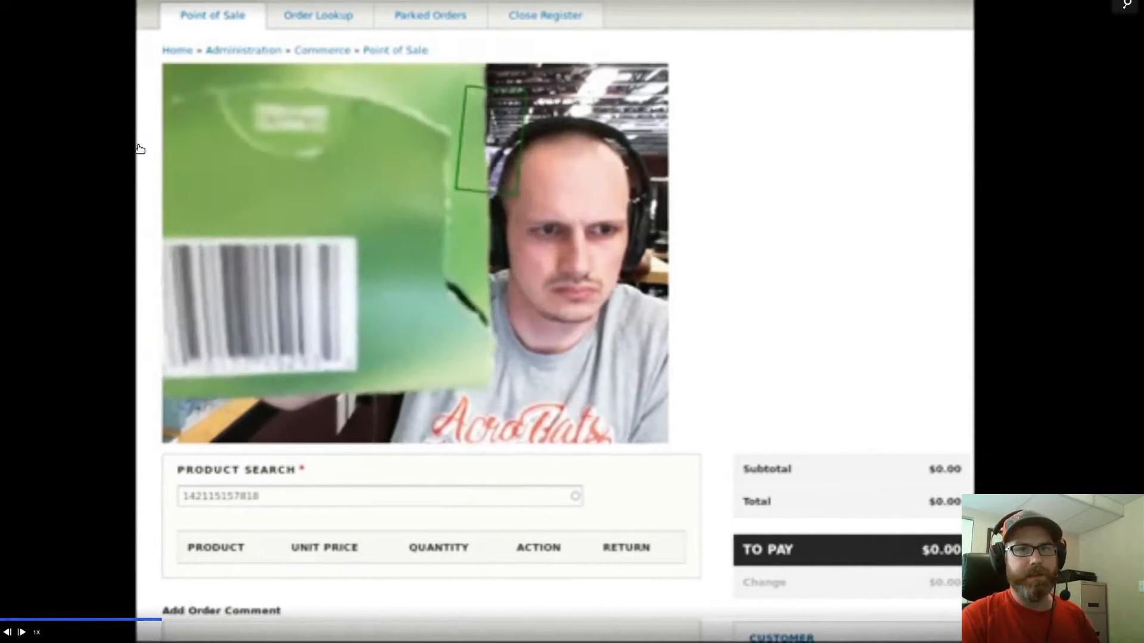
key("Escape")
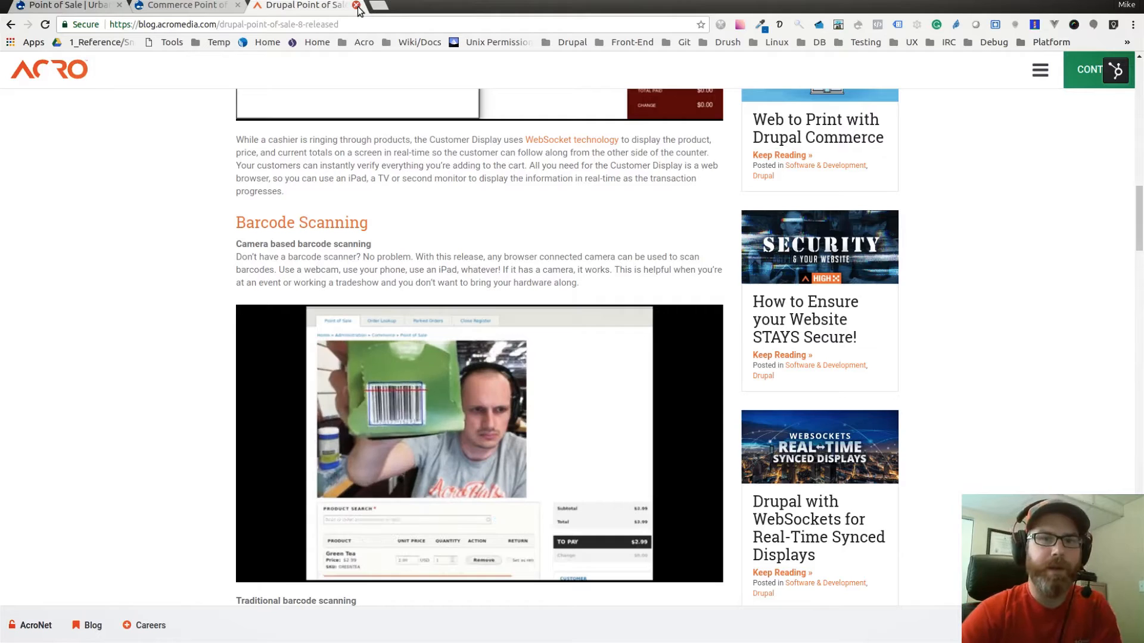
Return to the Point of Sale register page and search the order items for the code 1111.
left_click(60, 7)
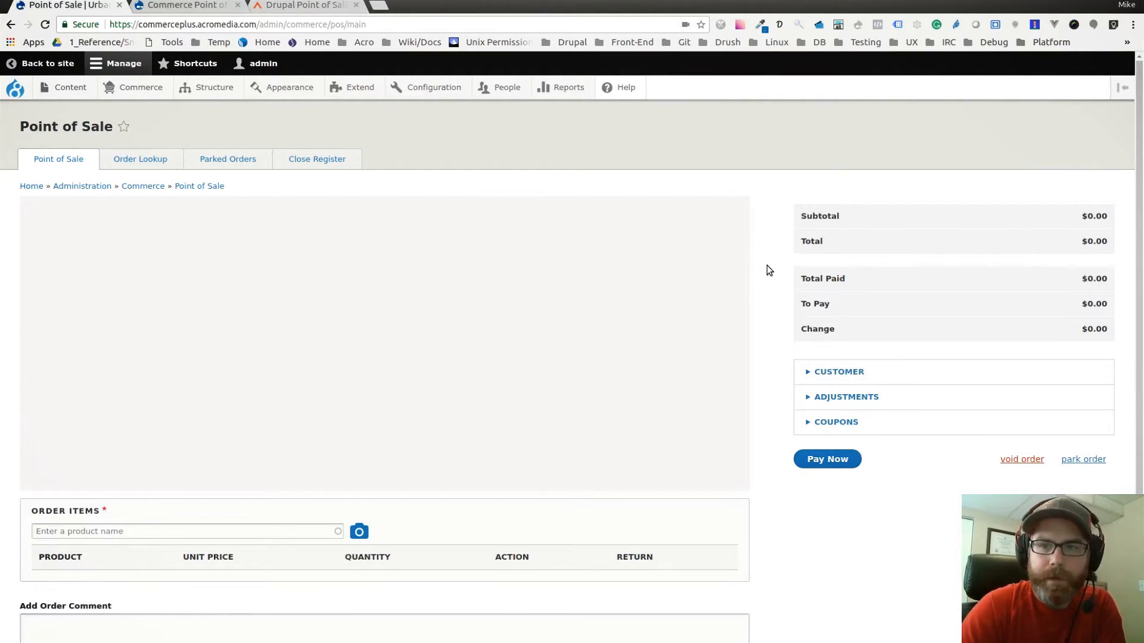
scroll(741, 271, "down", 3)
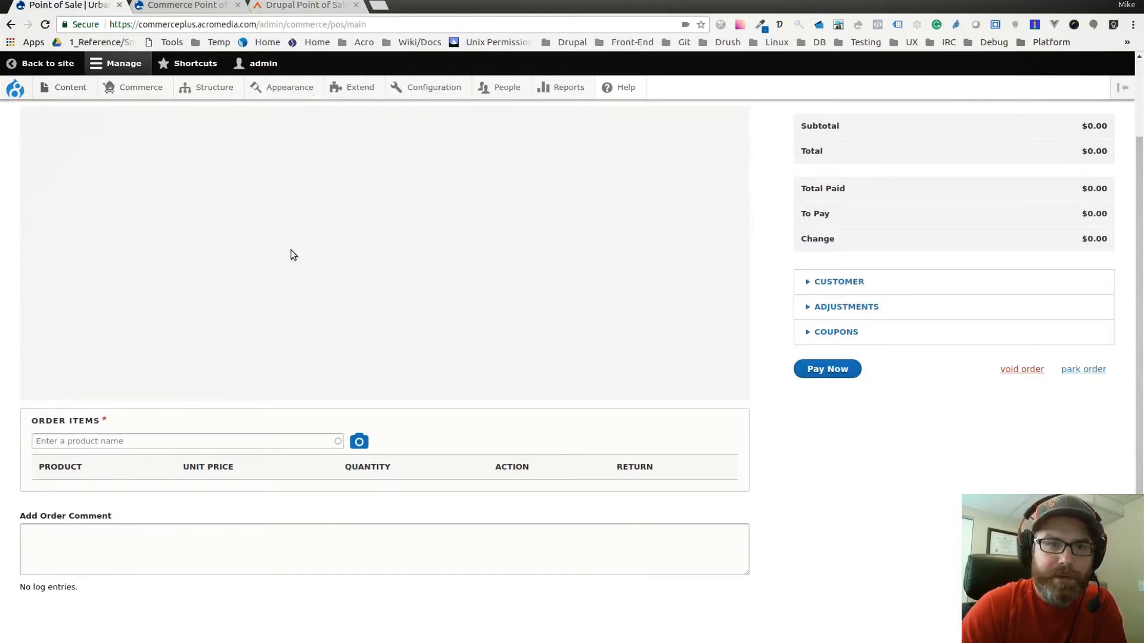
left_click(149, 439)
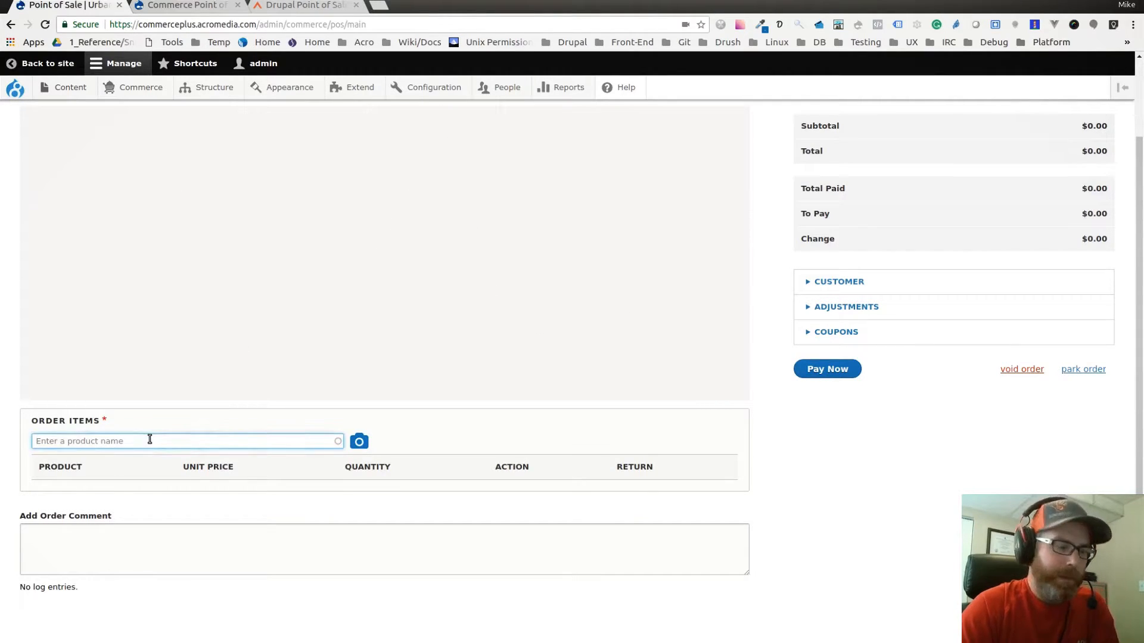
type("1111")
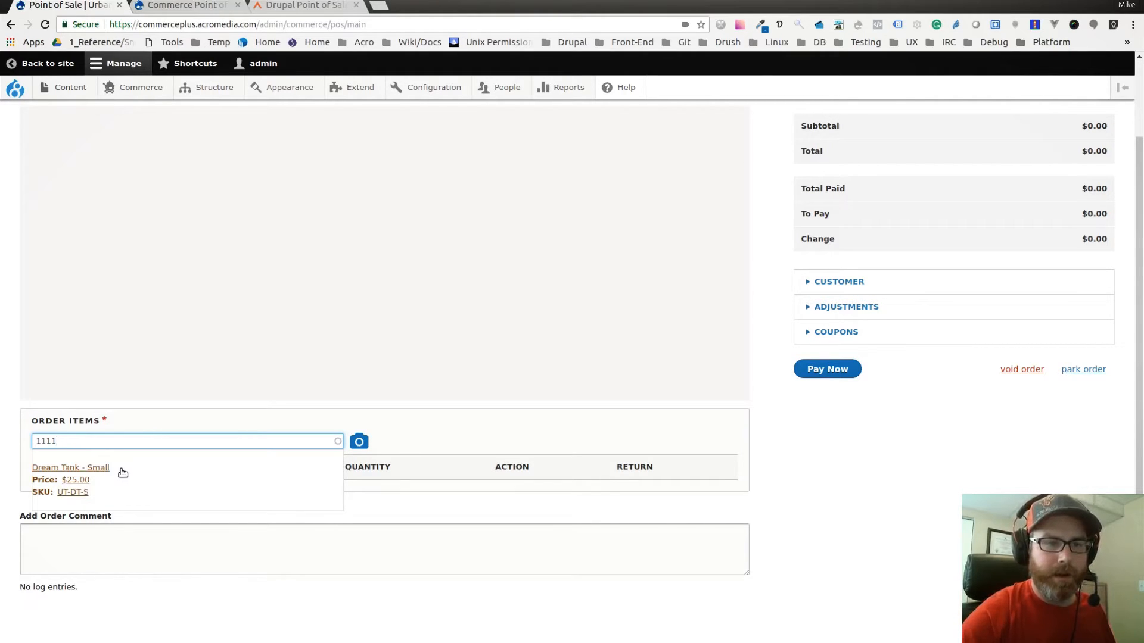
Search the order items by the product name "mug" and by the partial SKU "HC-Fuel".
double_click(73, 439)
key("BackSpace")
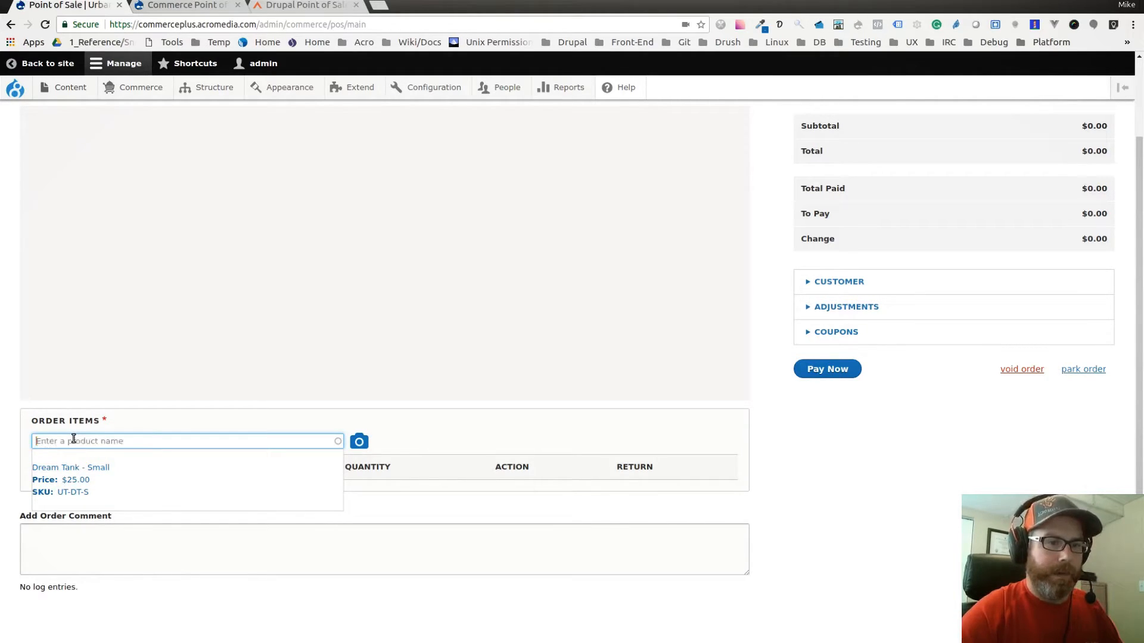
type("mug")
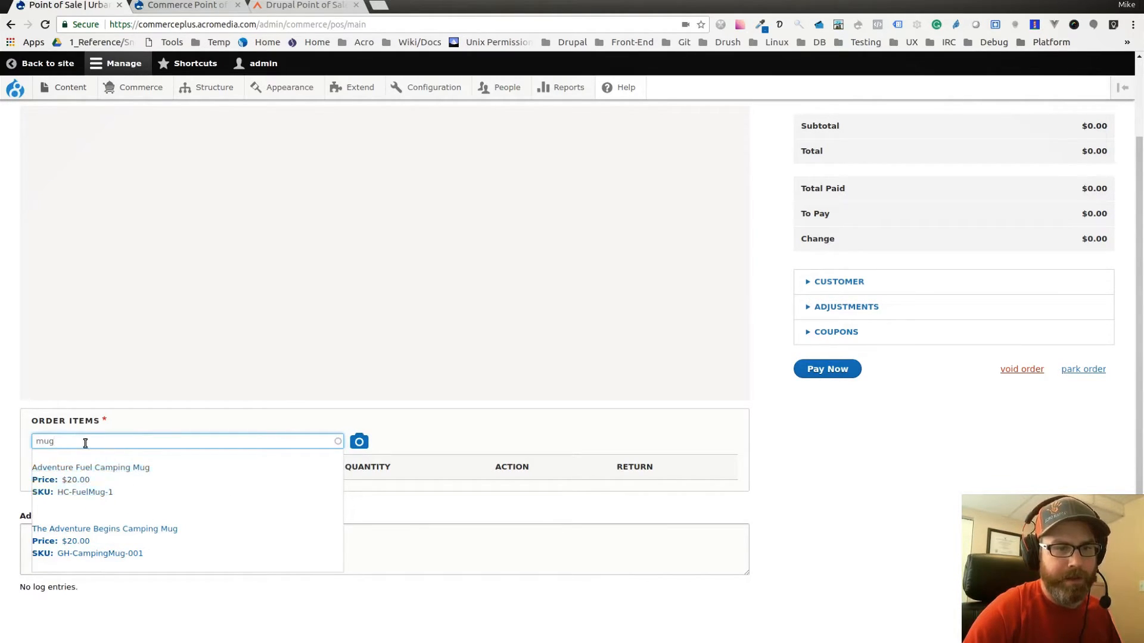
double_click(85, 443)
type("H")
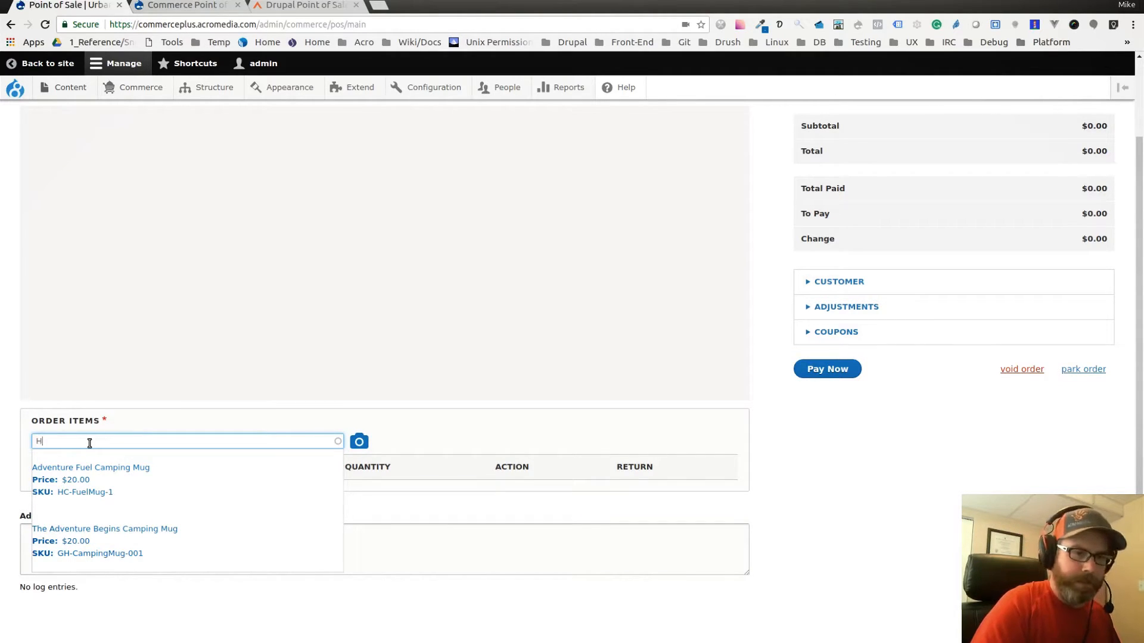
type("C-Fuel")
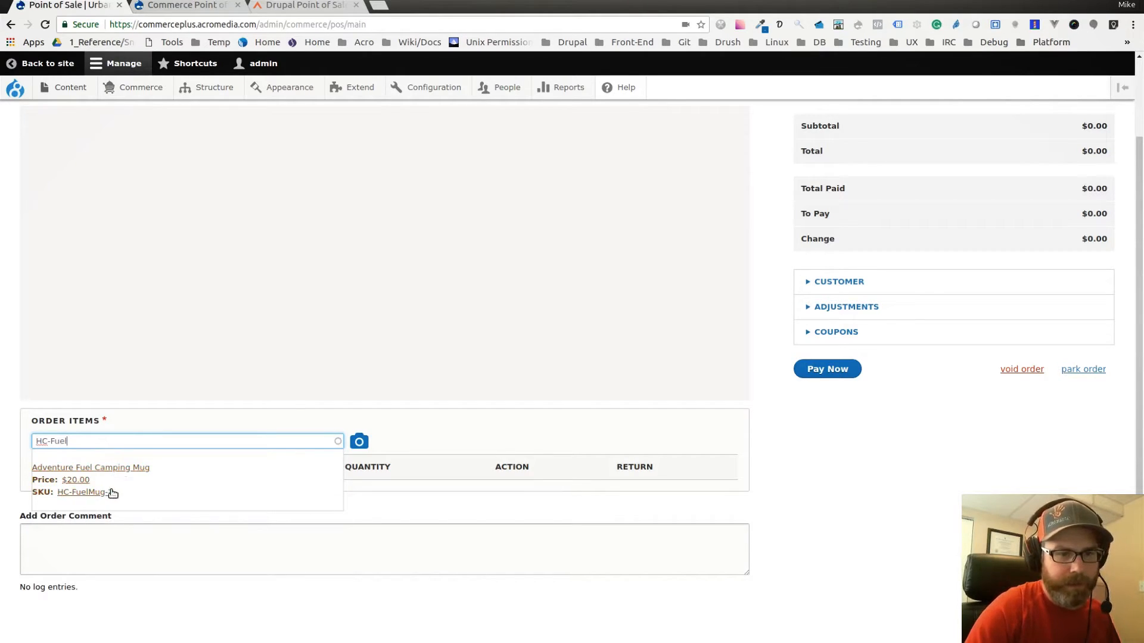
Replace the product search with "Dream" and add the Dream Tank - Medium to the order.
triple_click(99, 445)
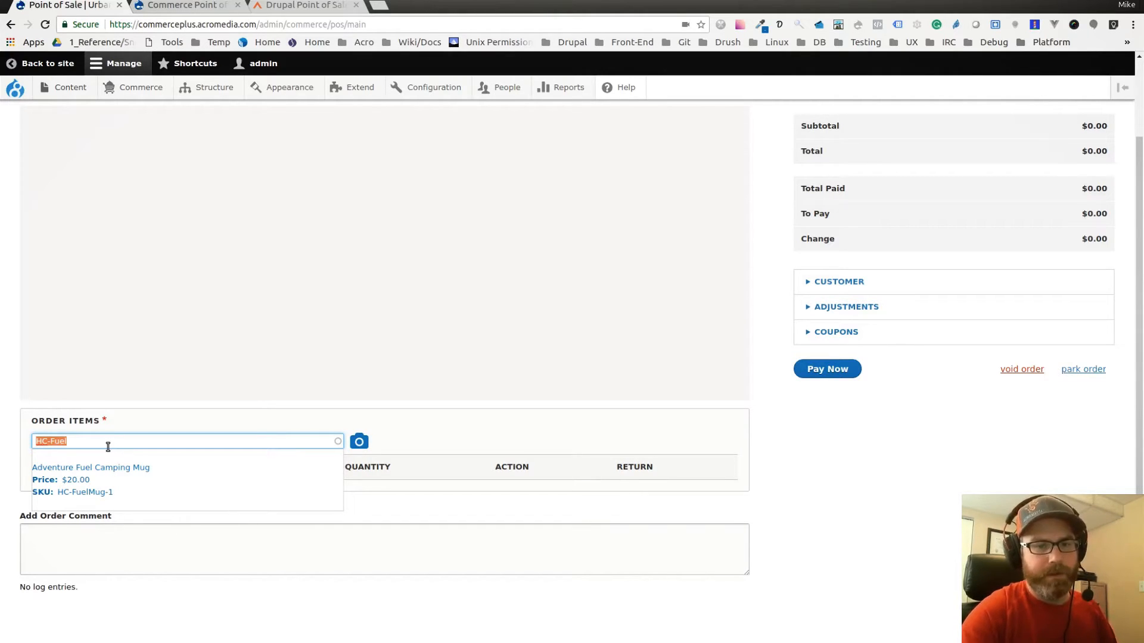
key("BackSpace")
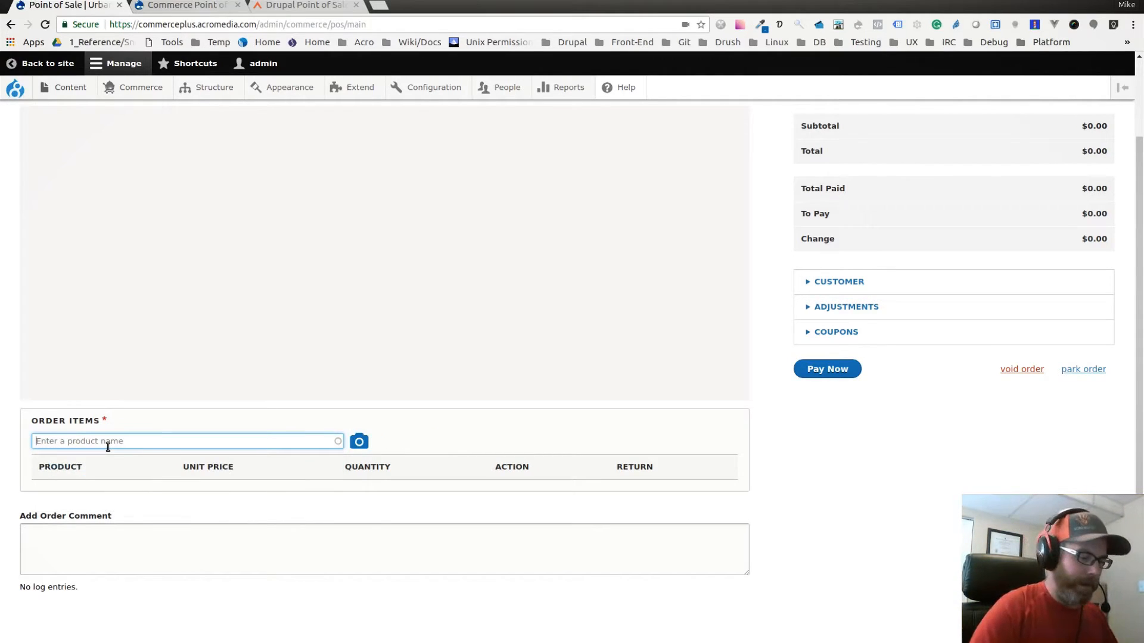
type("Dream")
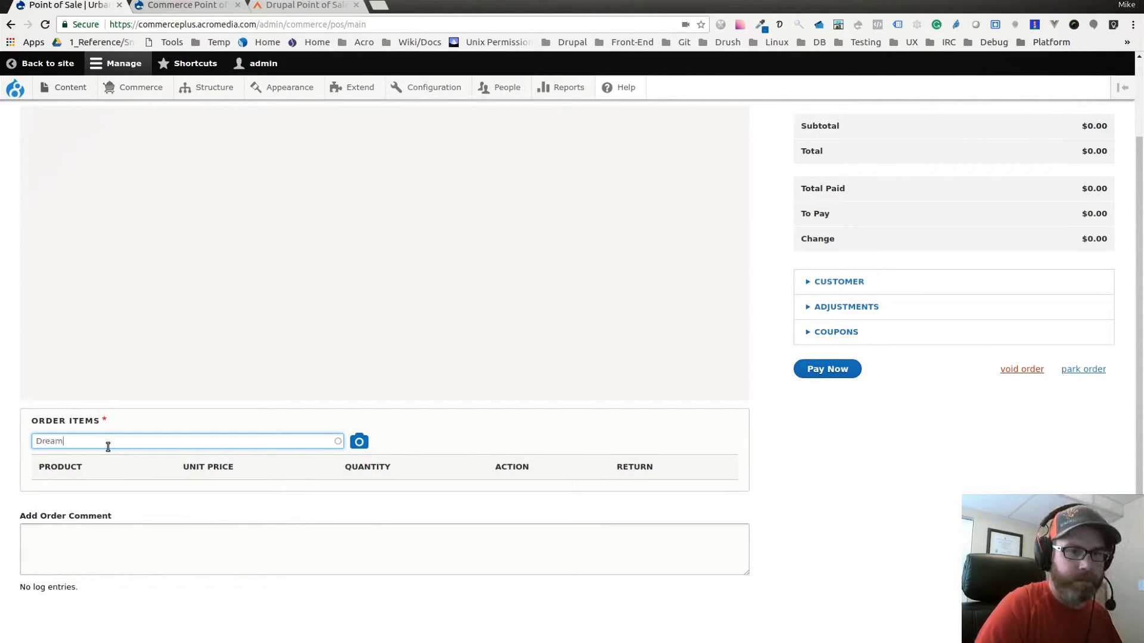
left_click(98, 533)
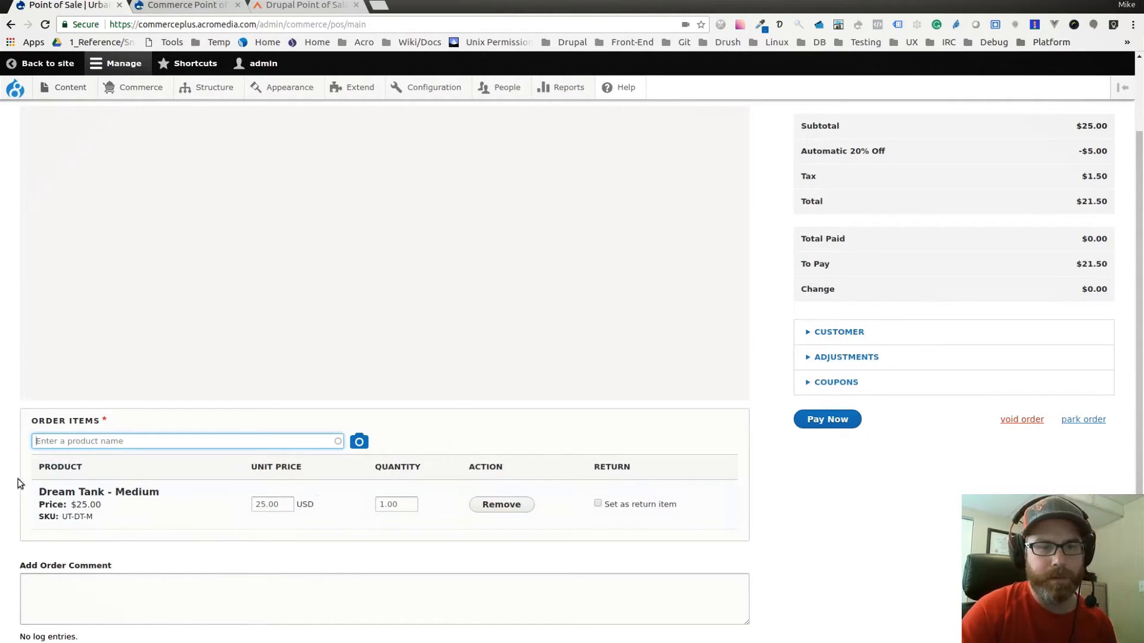
scroll(441, 450, "down", 1)
scroll(441, 450, "up", 1)
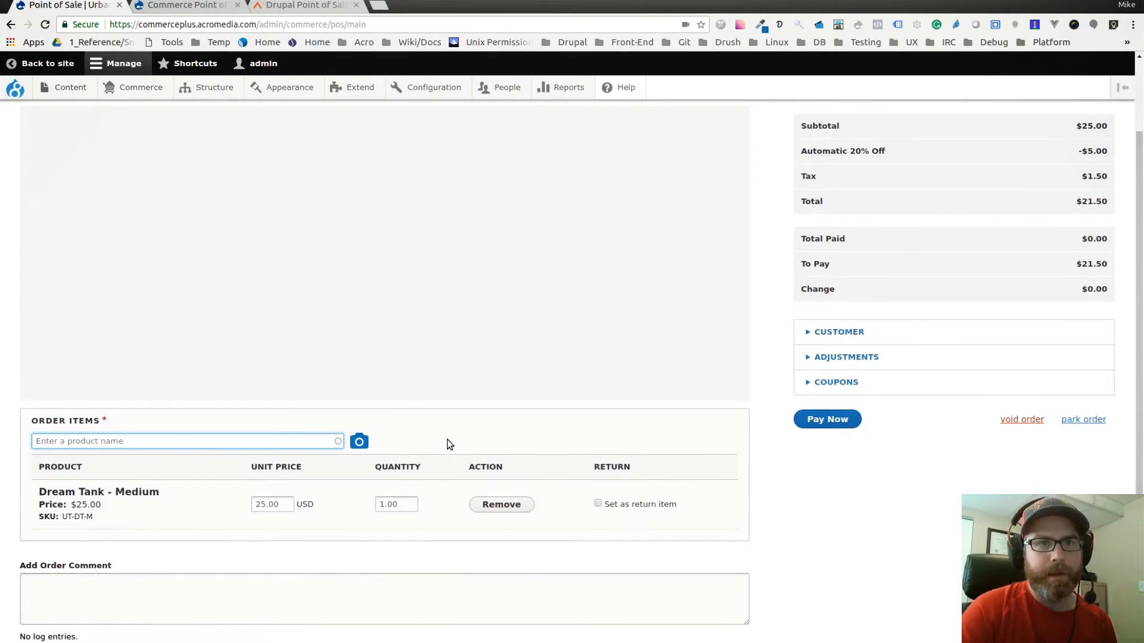
Search the order items for "white" and add the UH Axe - 36", 4 lb., Black/White/Red to the order.
left_click(185, 6)
left_click(88, 10)
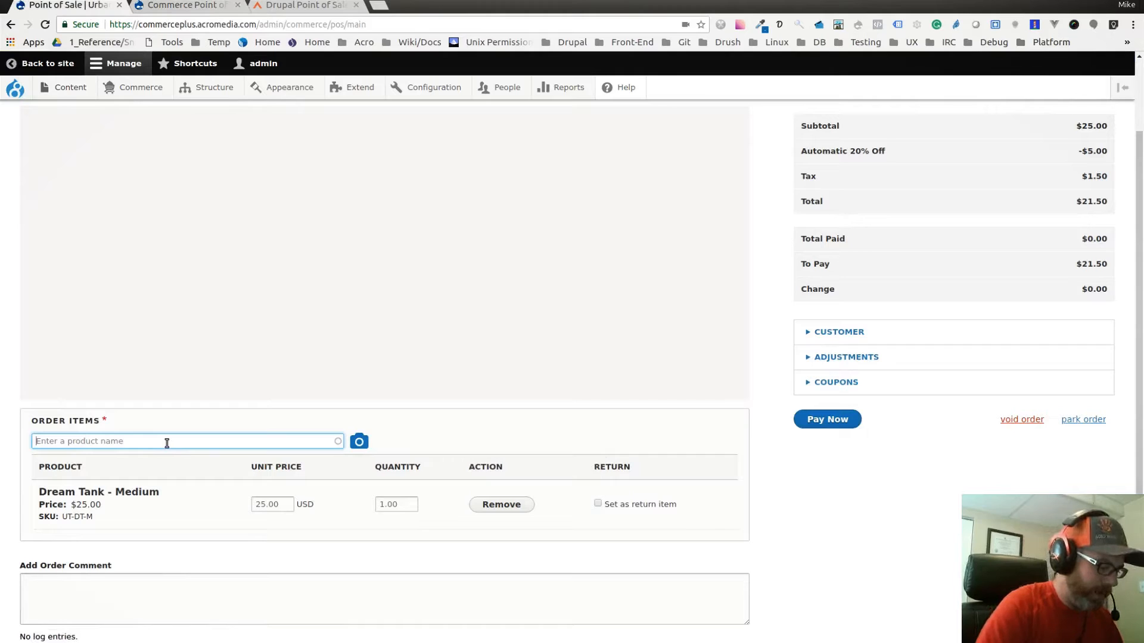
type("white")
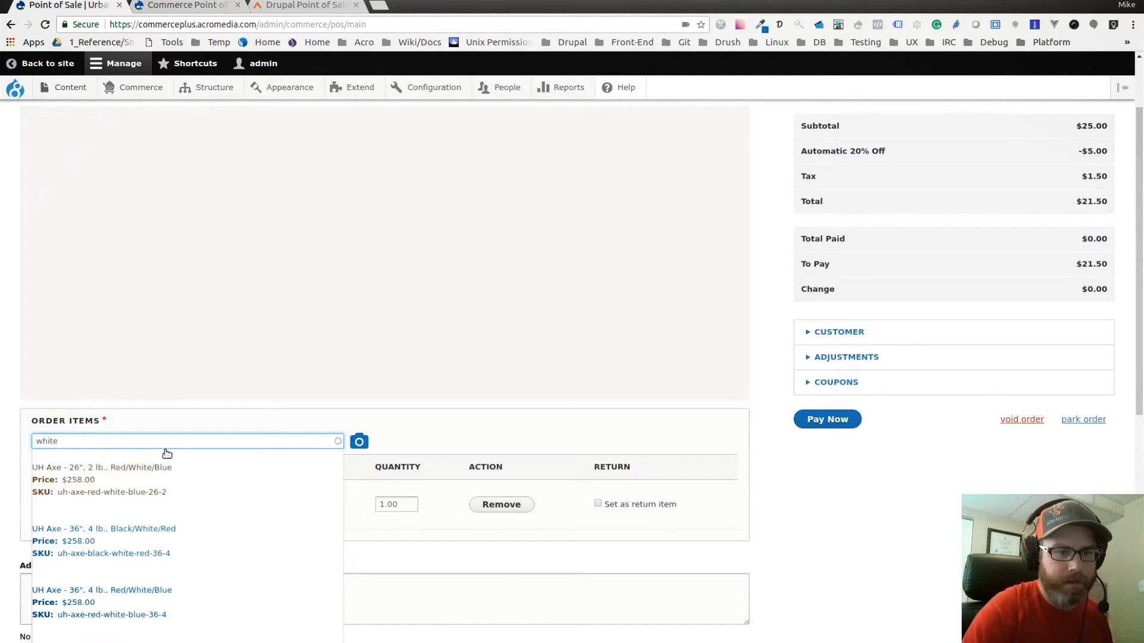
scroll(155, 497, "down", 2)
left_click(115, 436)
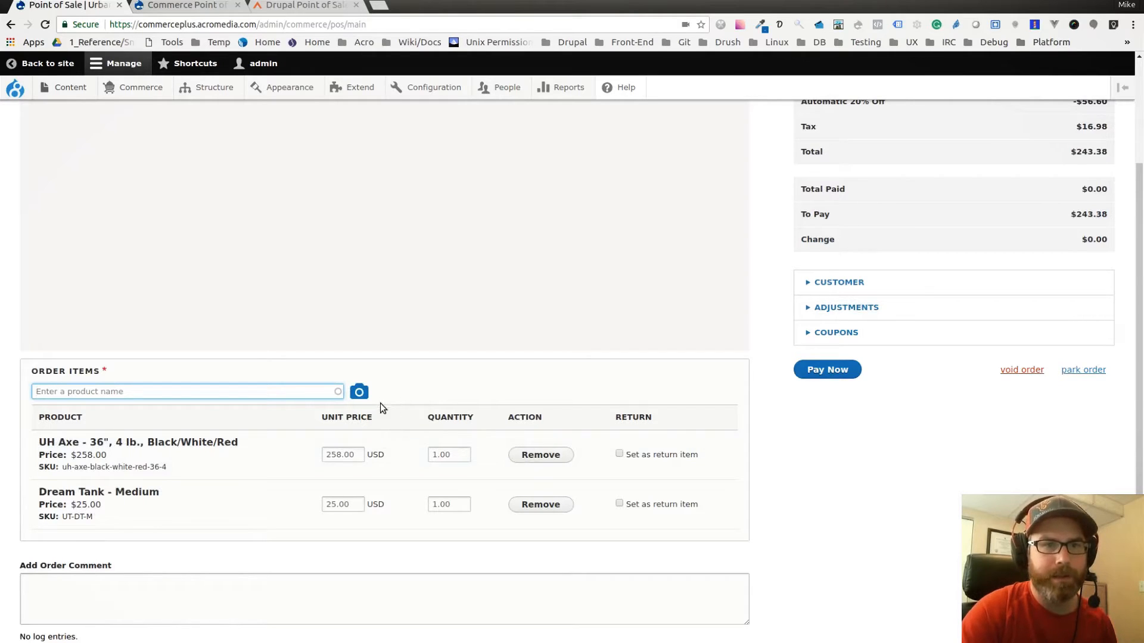
Open the Point of Sale Customer Display in a separate browser tab and switch to it.
mouse_move(143, 101)
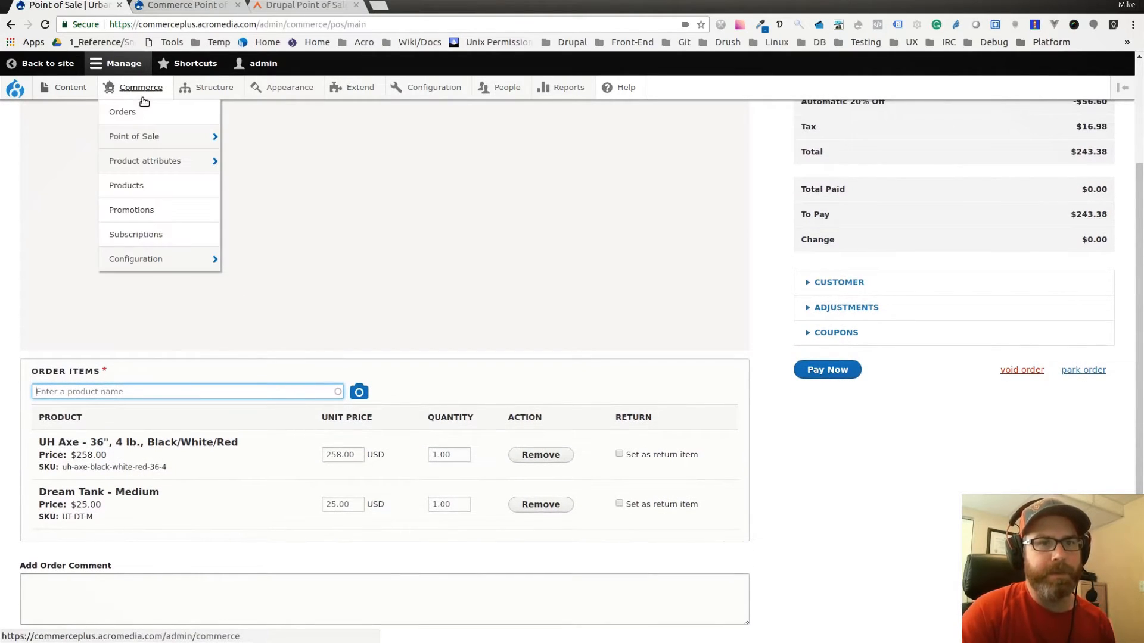
mouse_move(137, 134)
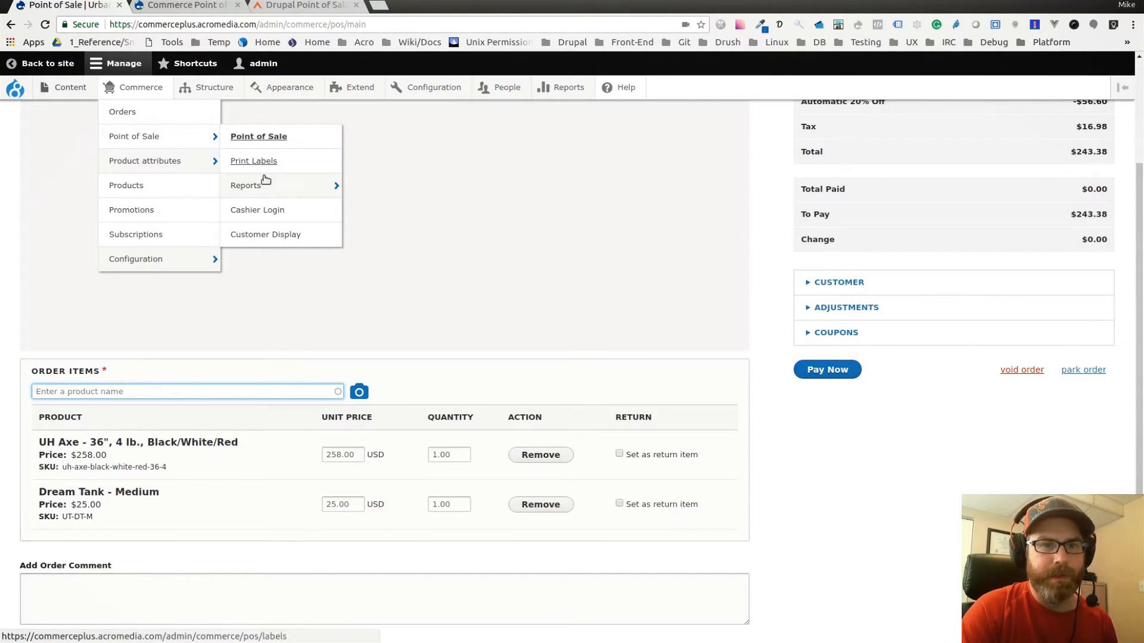
middle_click(263, 236)
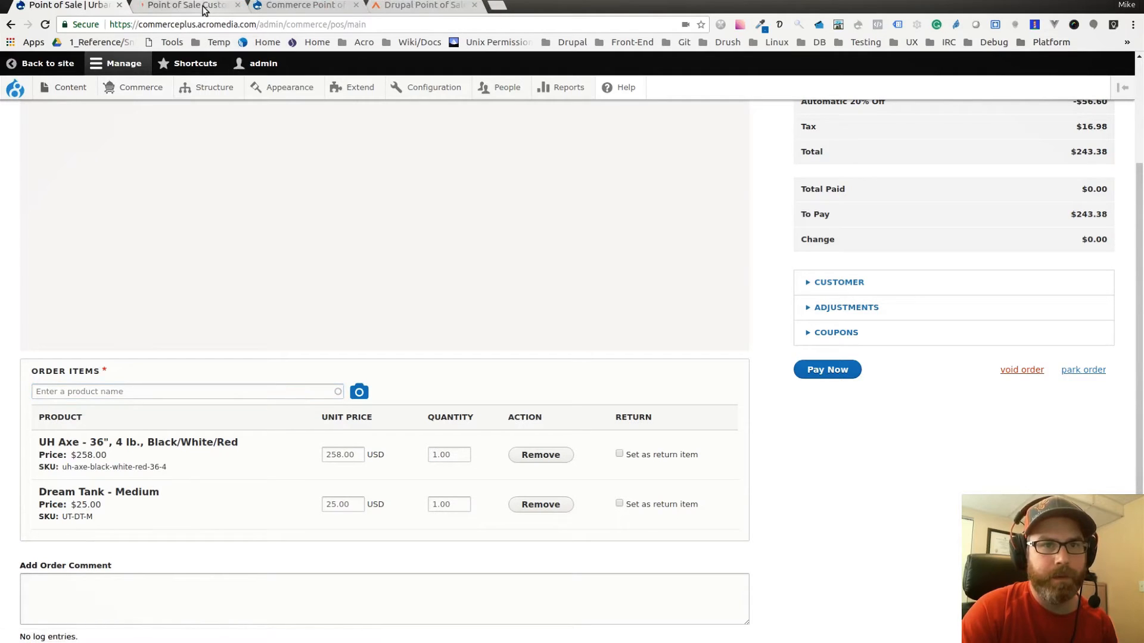
left_click(203, 8)
Reload the Point of Sale register page and check the Customer Display again.
left_click(82, 8)
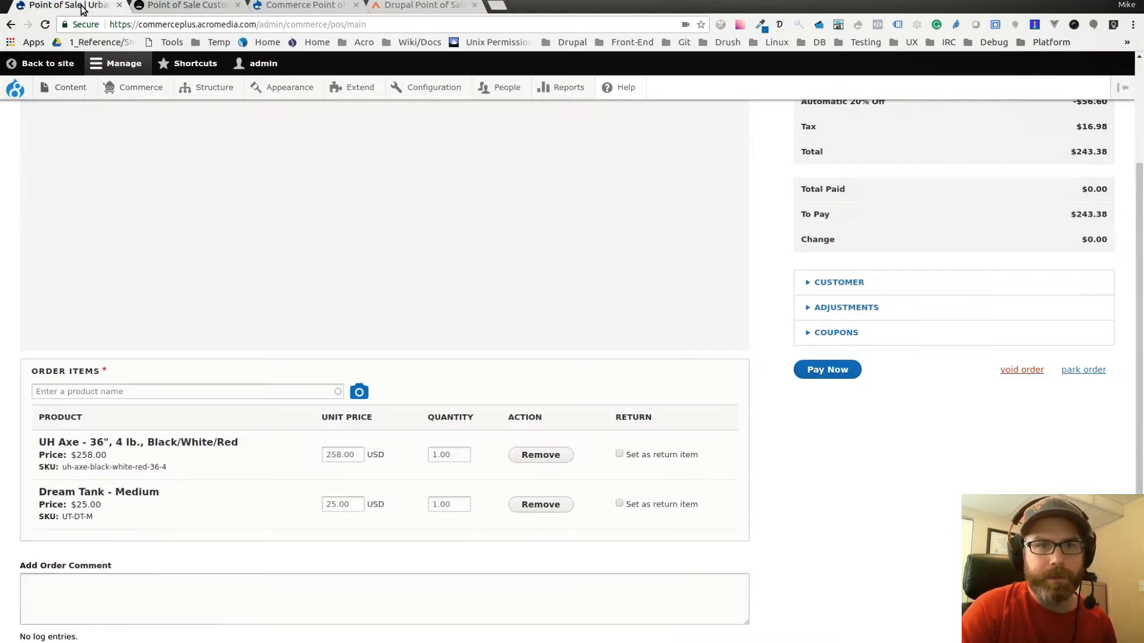
left_click(45, 24)
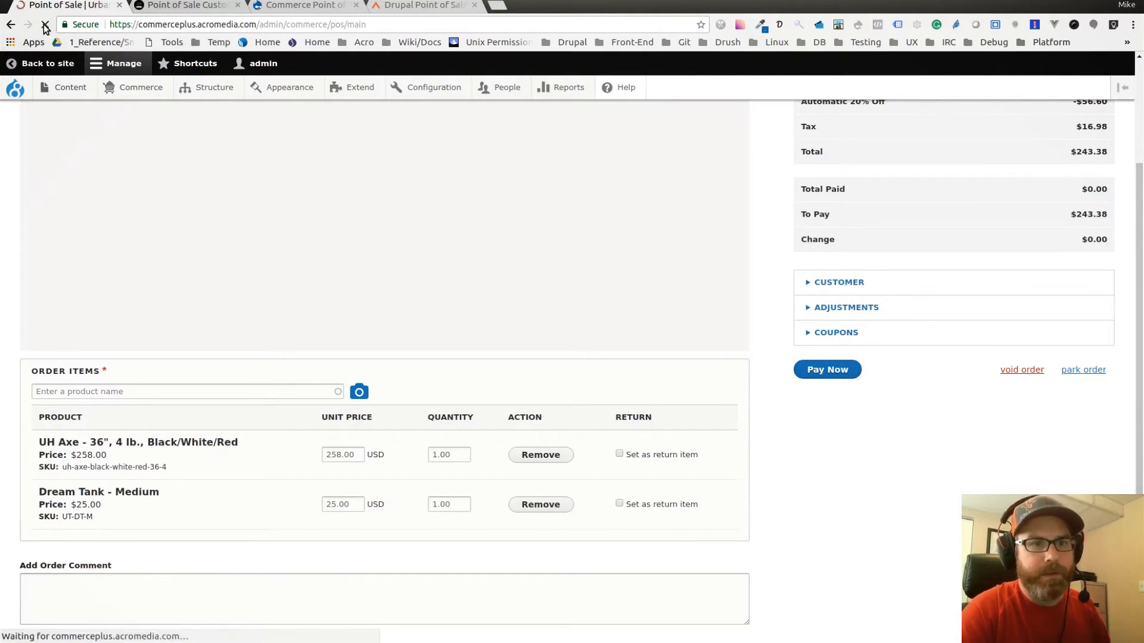
left_click(163, 7)
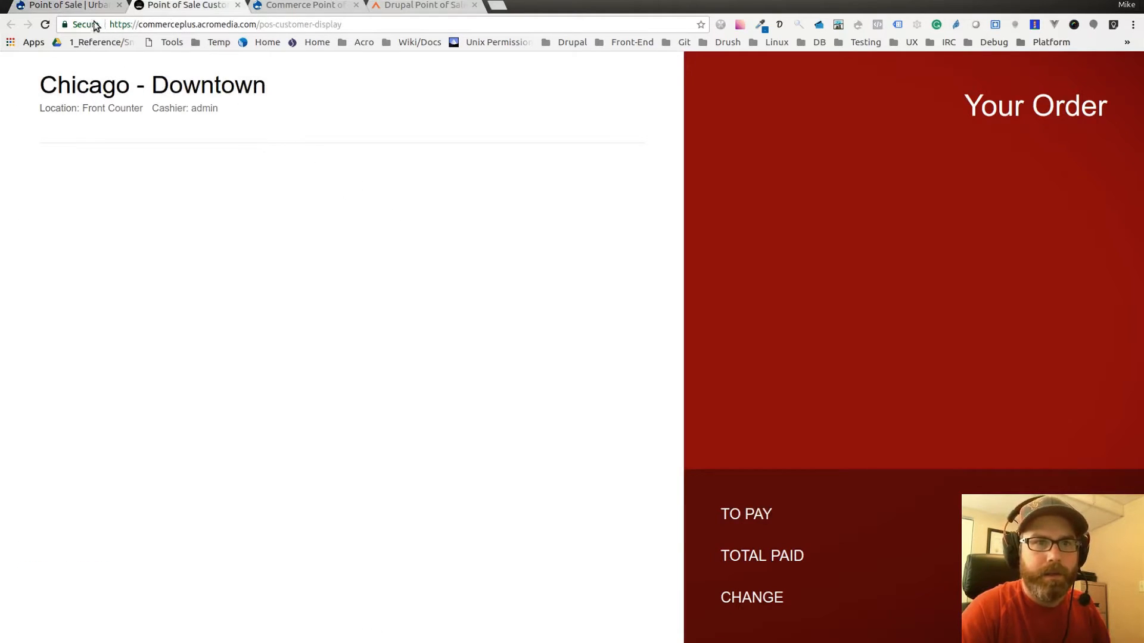
Drop the UH Axe from the order by lowering its quantity by one, and compare the register with the Customer Display.
left_click(85, 7)
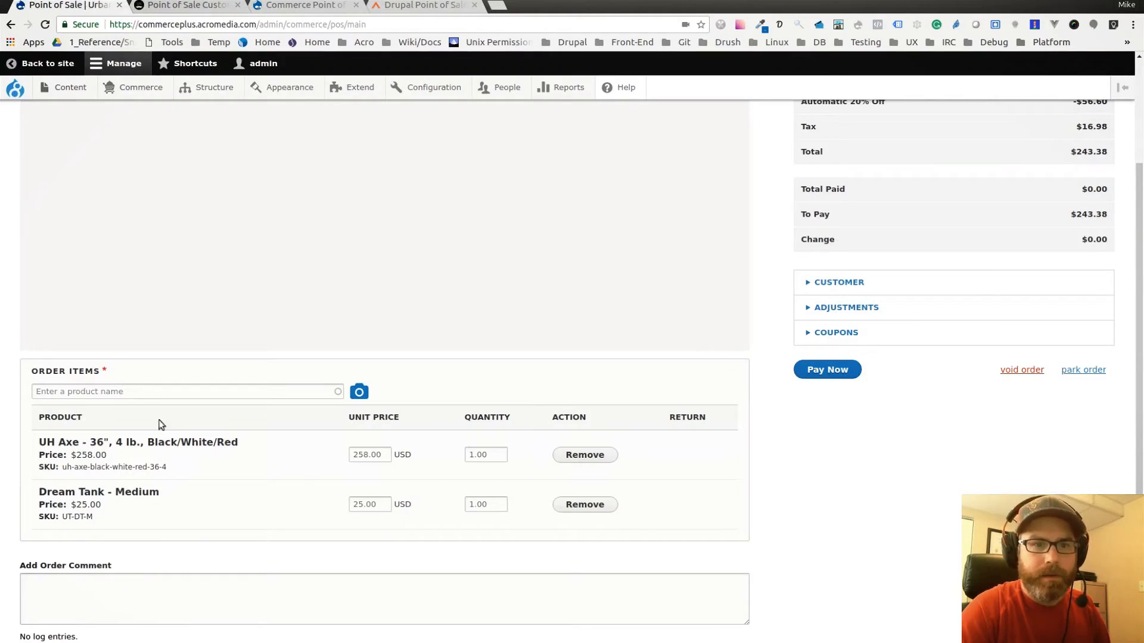
left_click(499, 457)
left_click(196, 11)
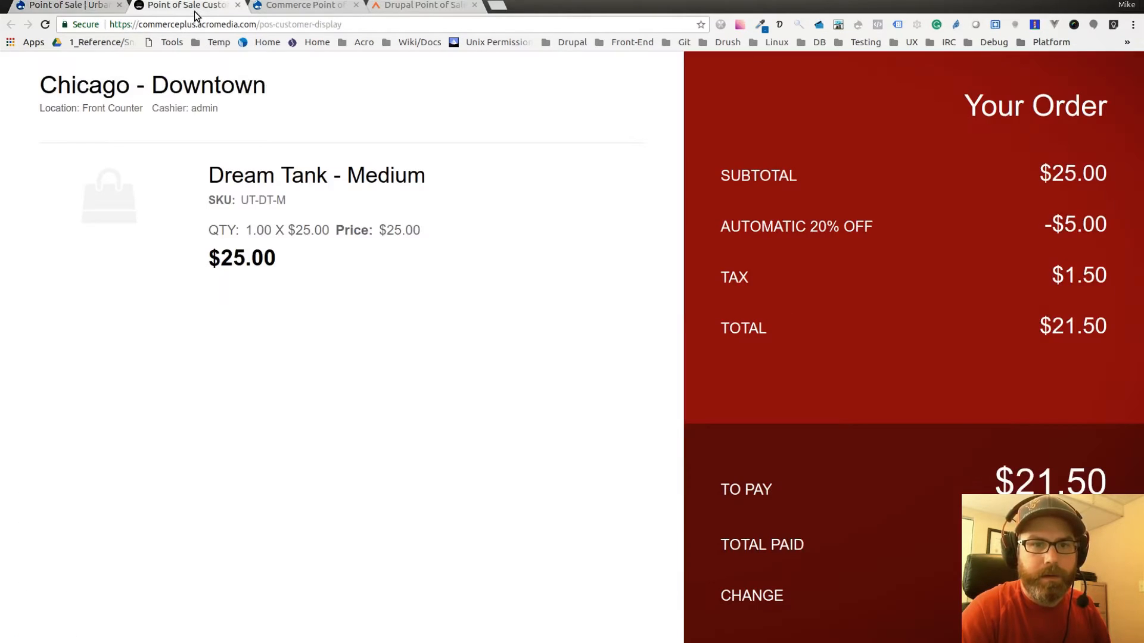
left_click(107, 9)
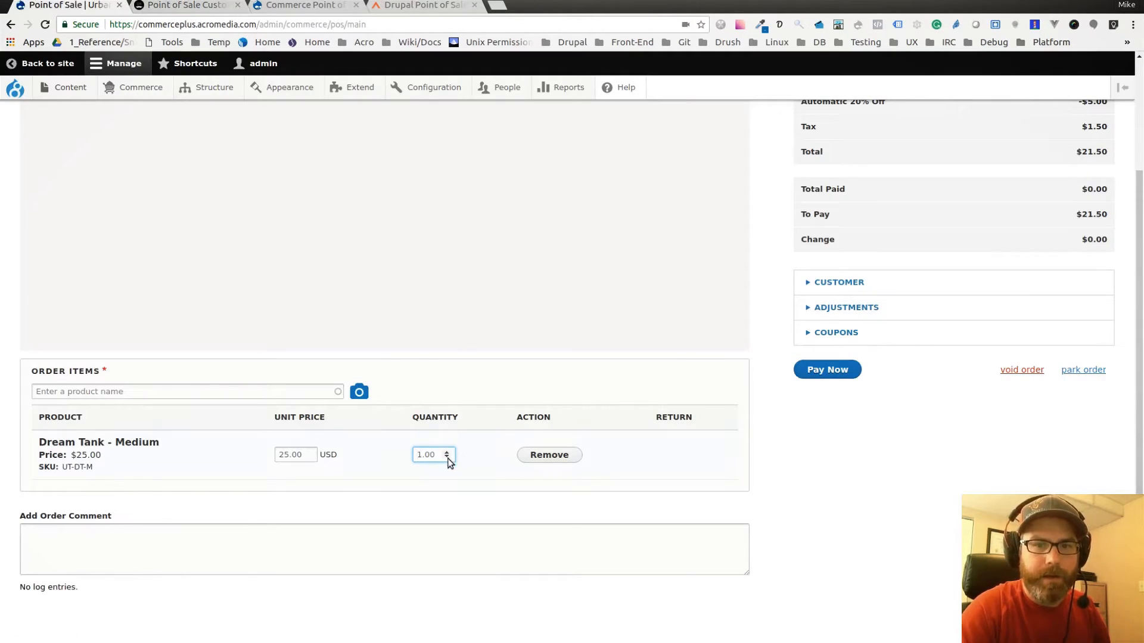
Examine the store name, register location and cashier shown in the Customer Display header.
left_click(207, 10)
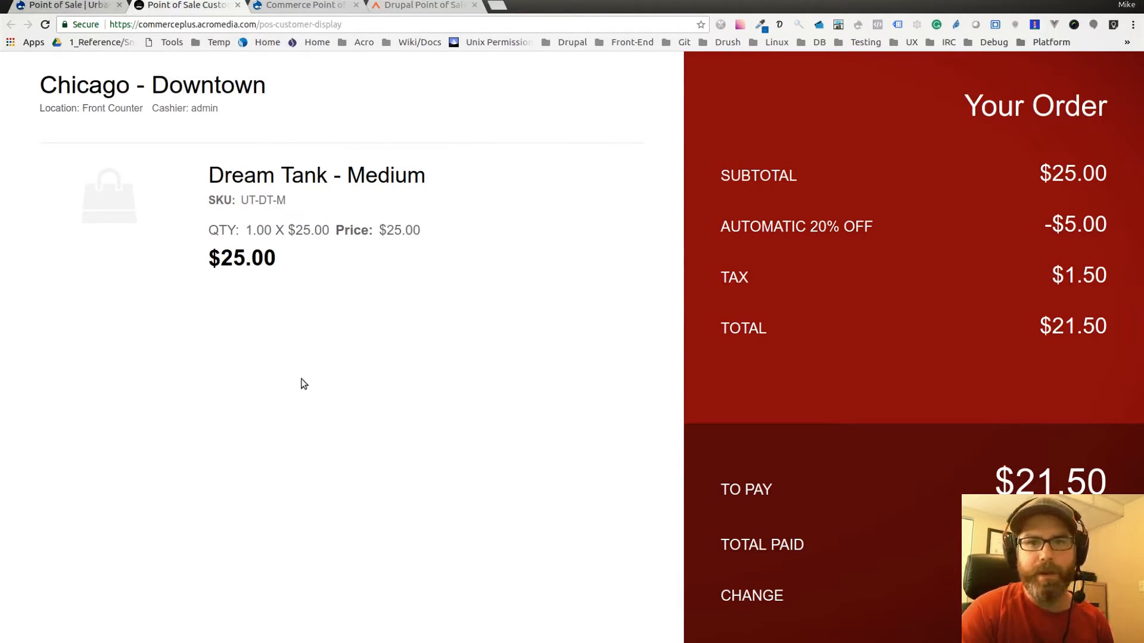
left_click_drag(43, 86, 266, 83)
left_click(245, 88)
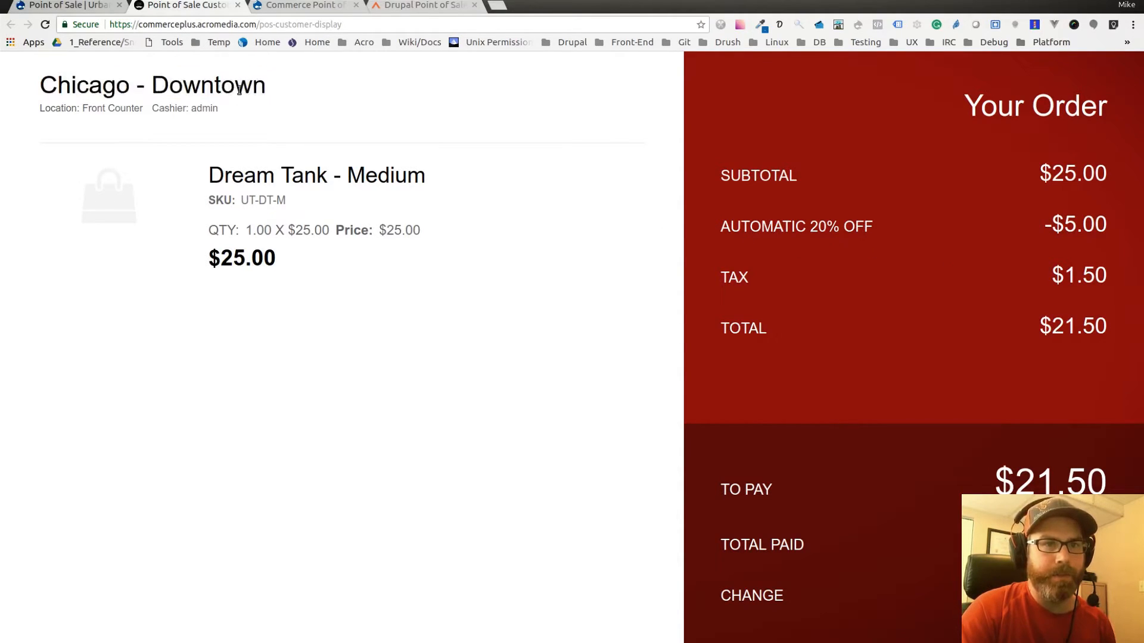
left_click_drag(82, 107, 142, 104)
left_click(136, 108)
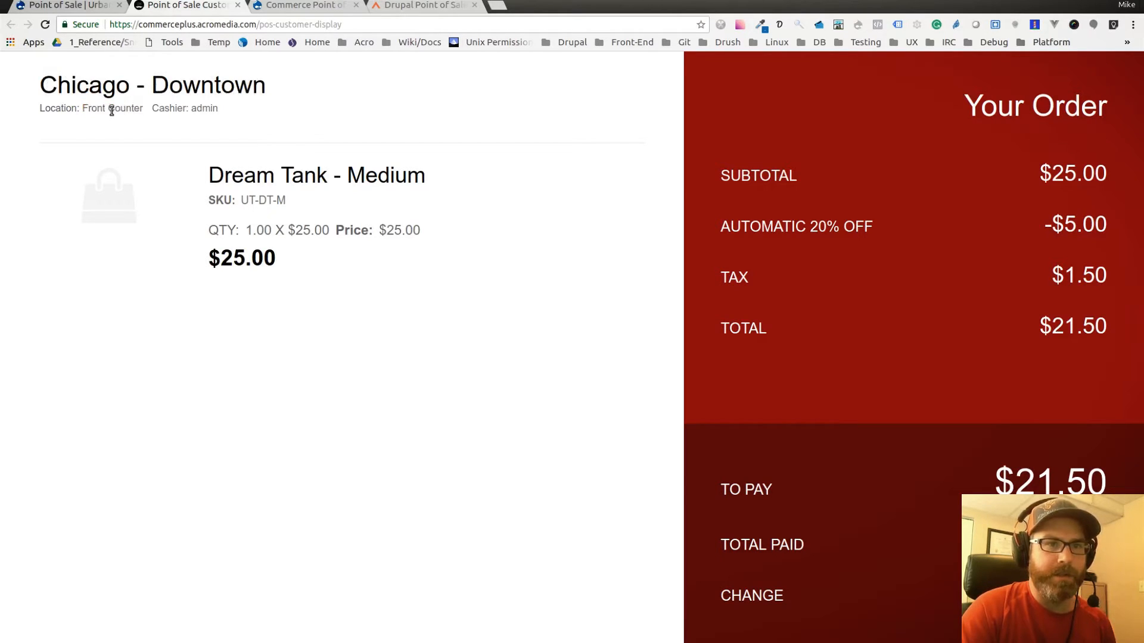
double_click(198, 109)
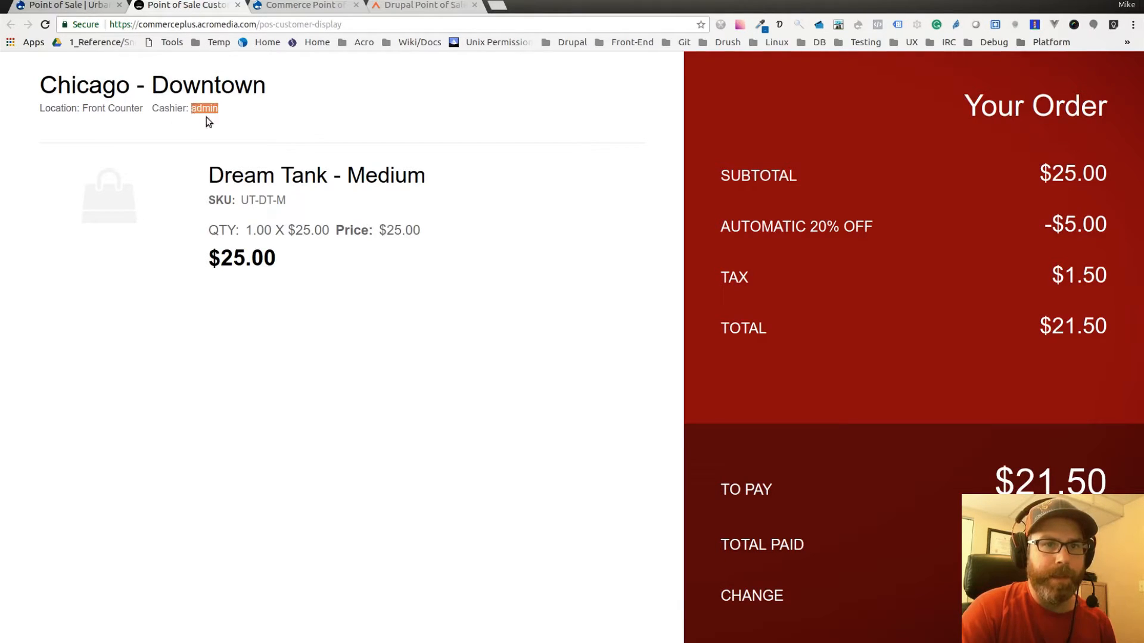
left_click(246, 127)
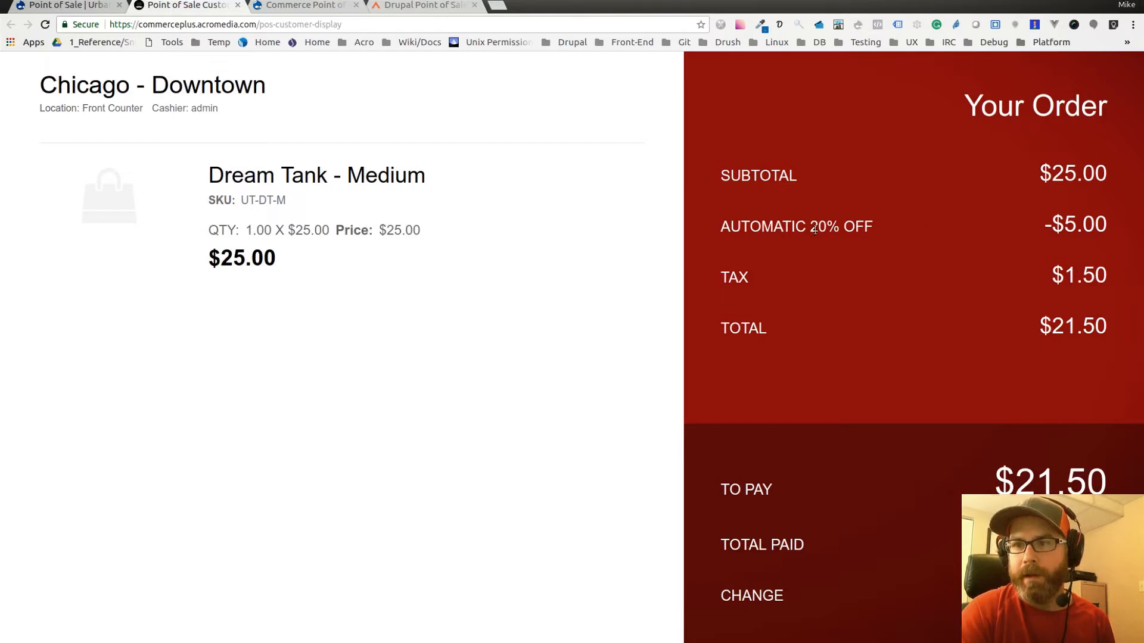
Examine the automatic discount and tax lines of the order summary on the Customer Display.
left_click_drag(720, 227, 1108, 225)
left_click(1032, 230)
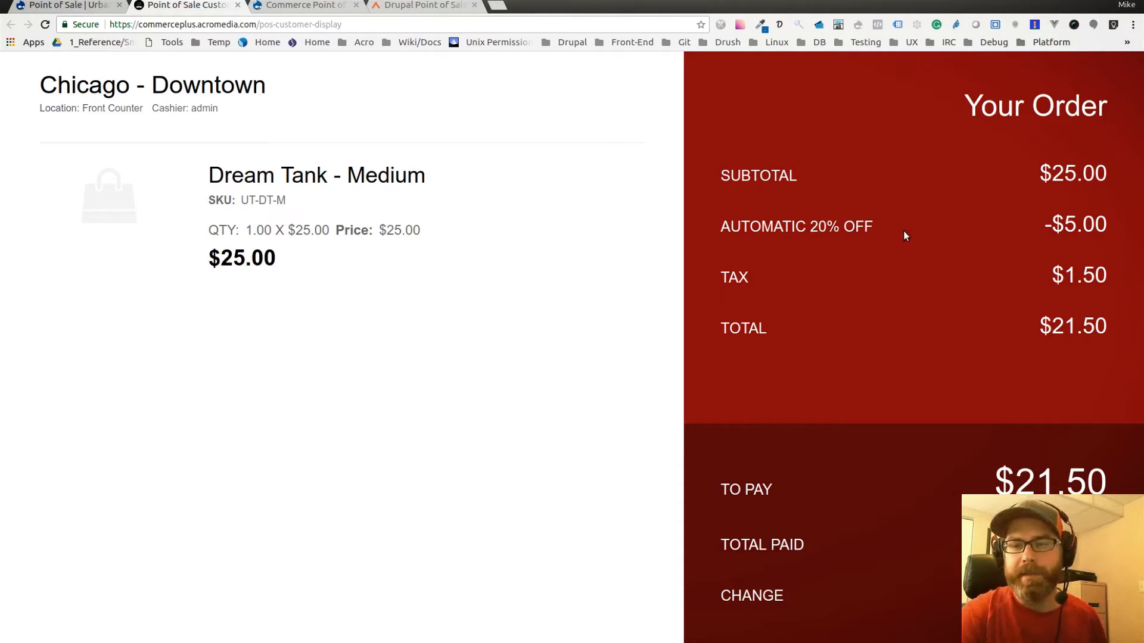
left_click_drag(722, 226, 875, 226)
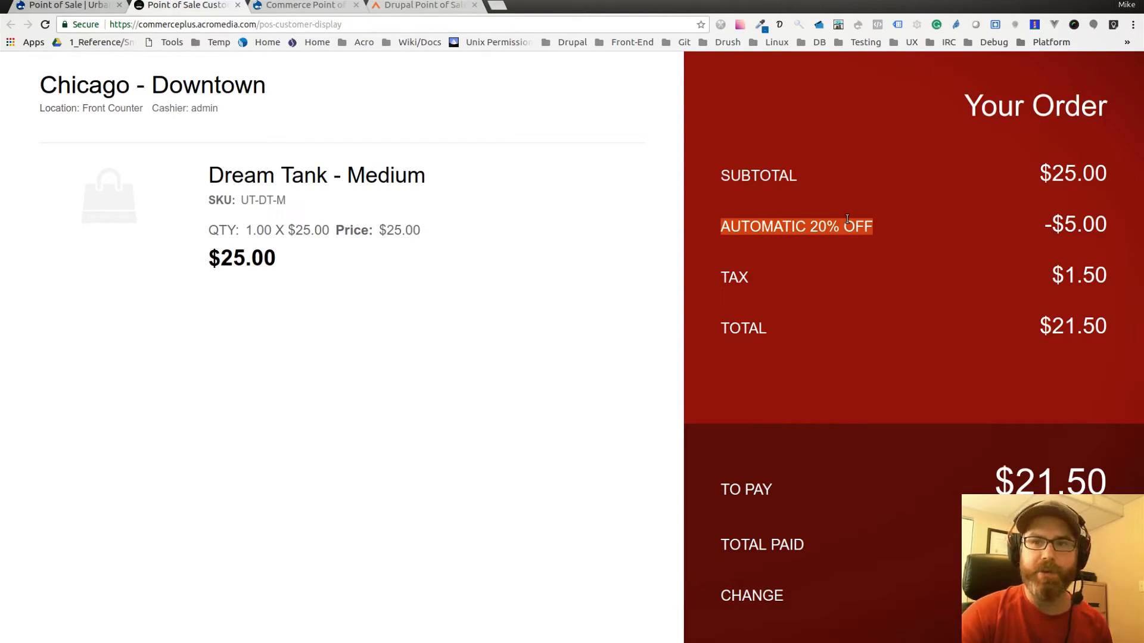
left_click(822, 222)
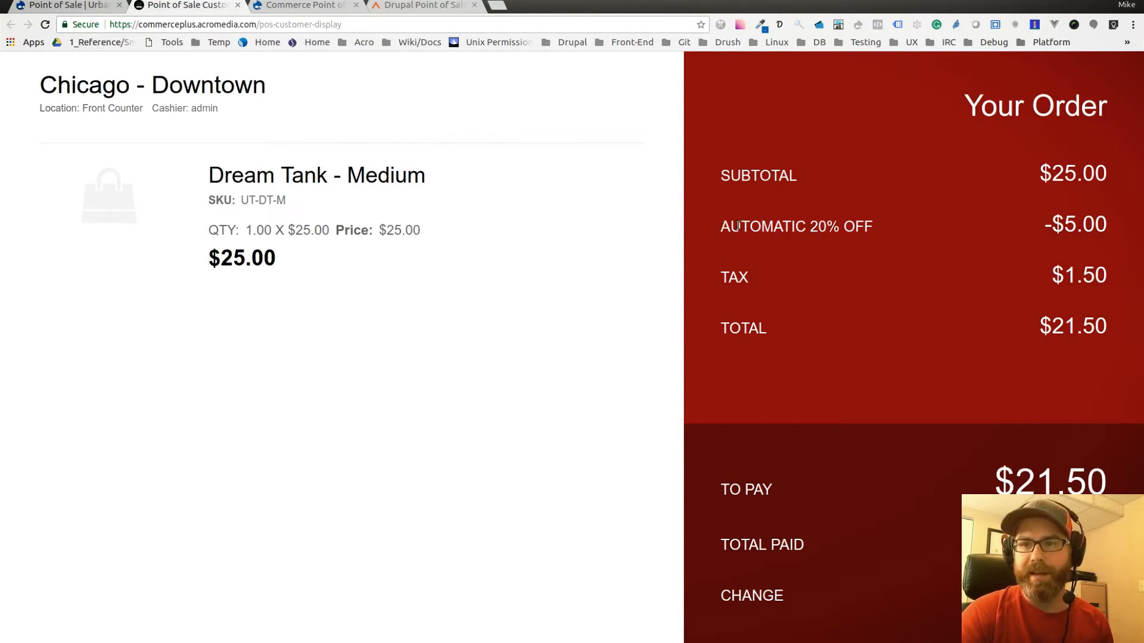
left_click_drag(721, 228, 1132, 225)
left_click(1075, 221)
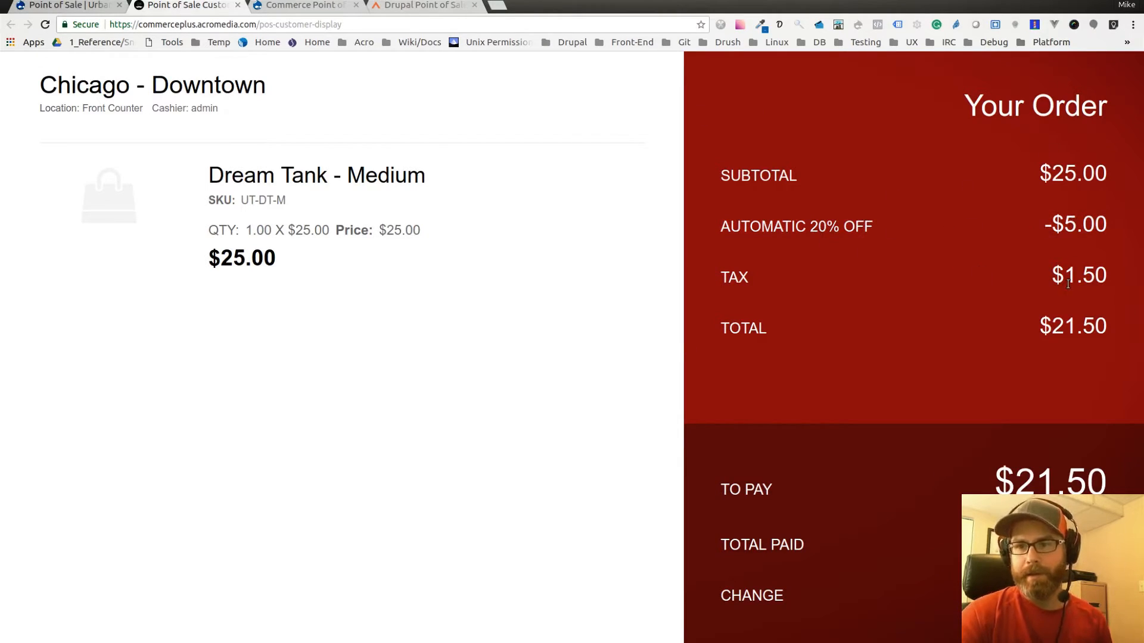
left_click_drag(1052, 274, 1106, 275)
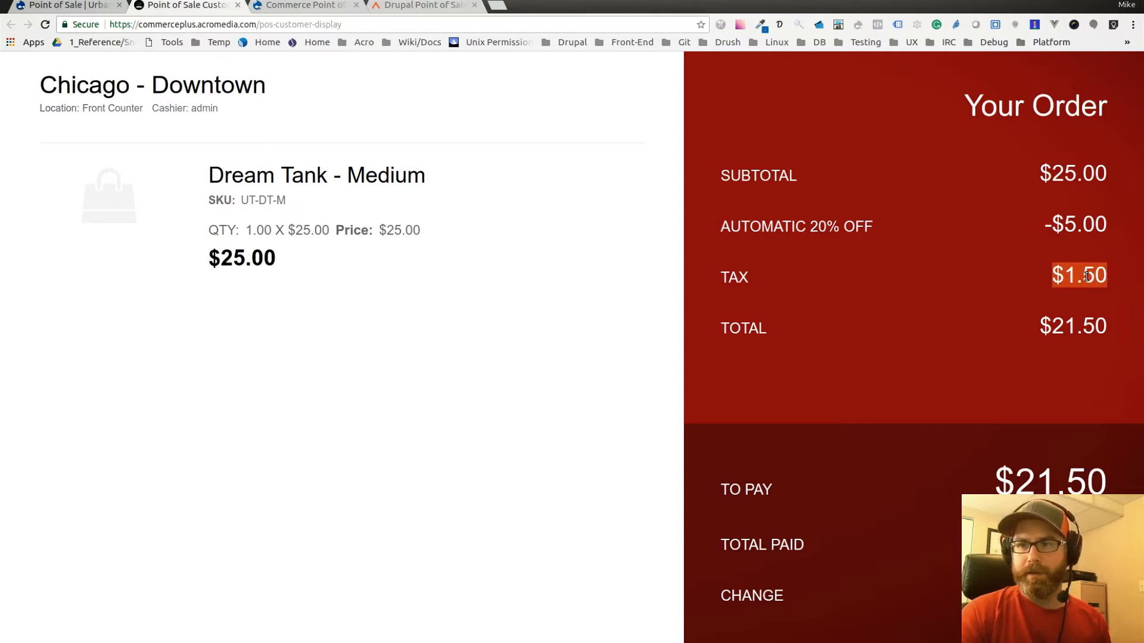
Examine the order total and the amount to pay on the Customer Display.
left_click(1067, 278)
left_click_drag(1041, 324, 1106, 323)
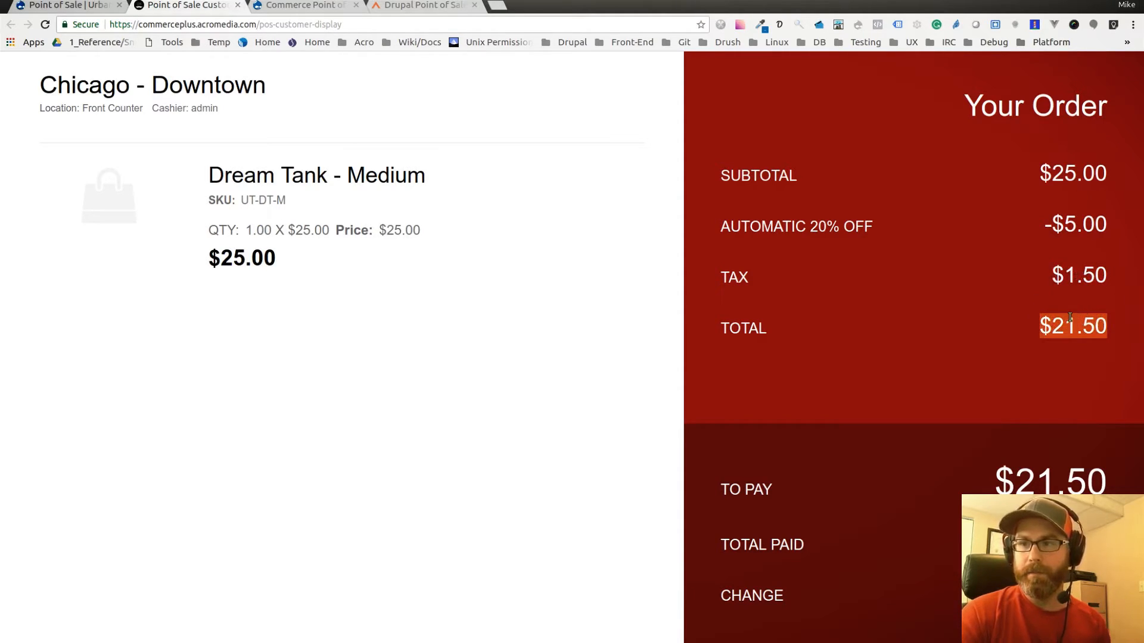
left_click(1017, 310)
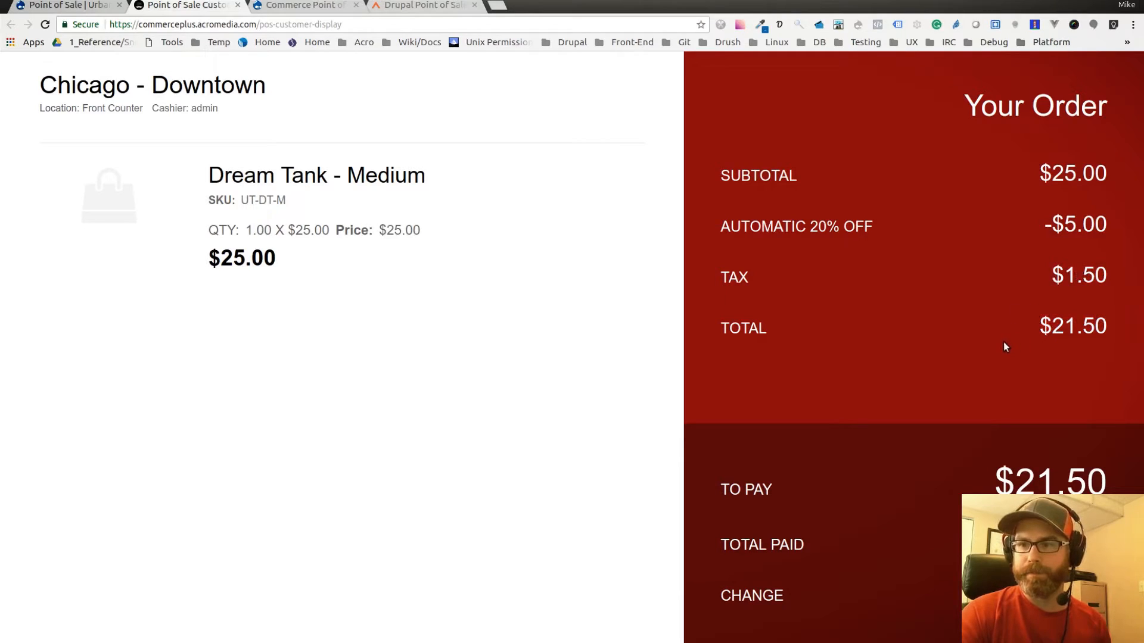
left_click_drag(1041, 324, 1107, 323)
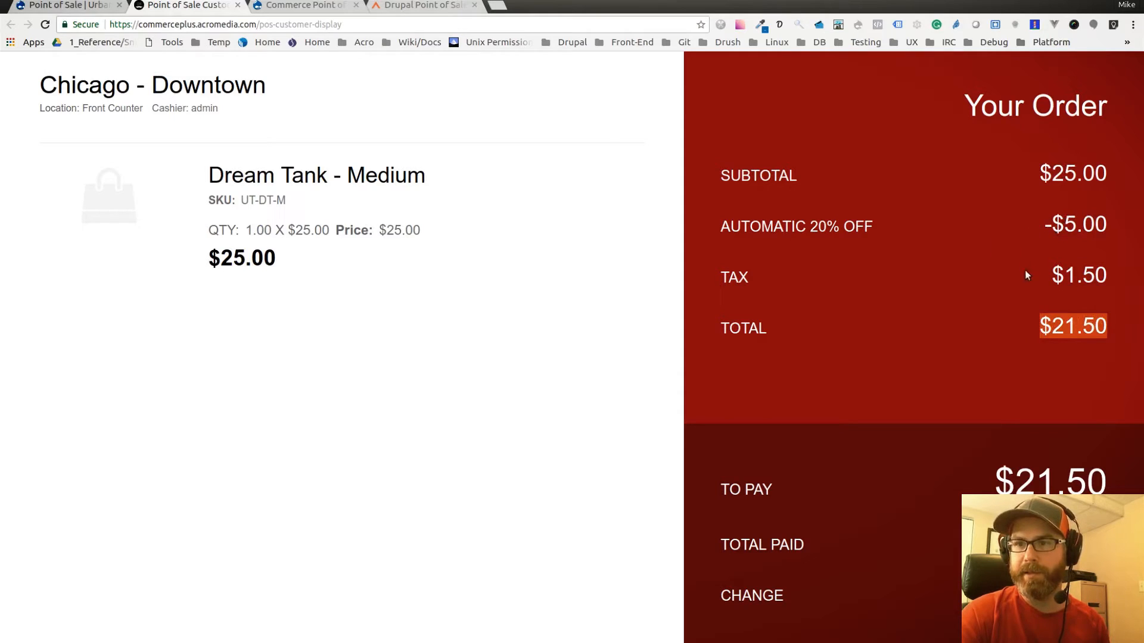
left_click(1058, 286)
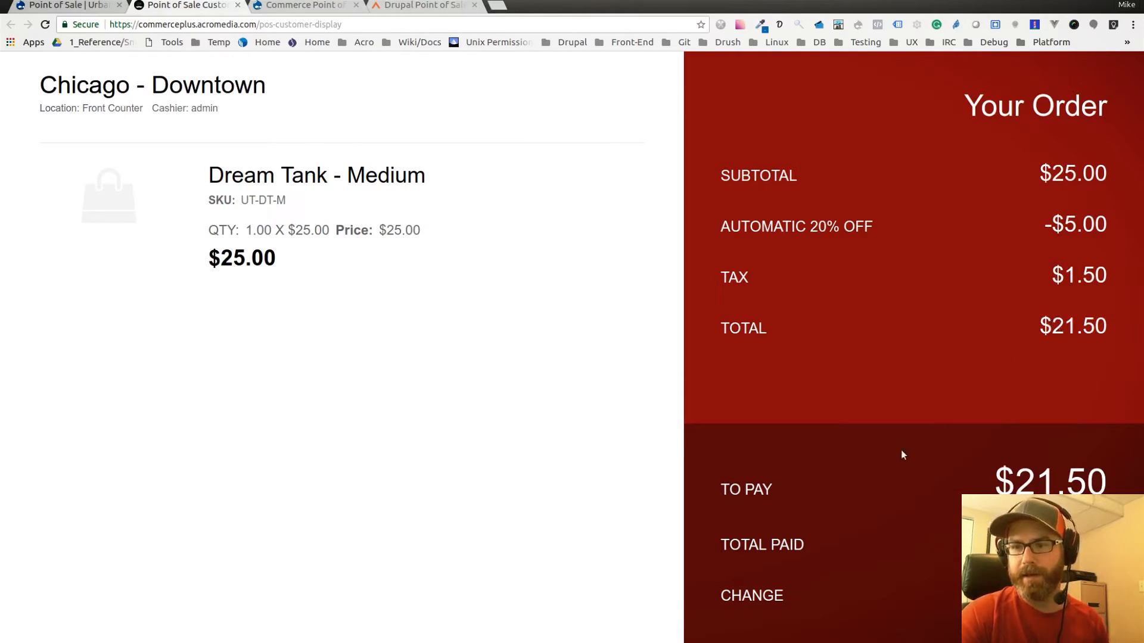
left_click_drag(996, 487, 1108, 485)
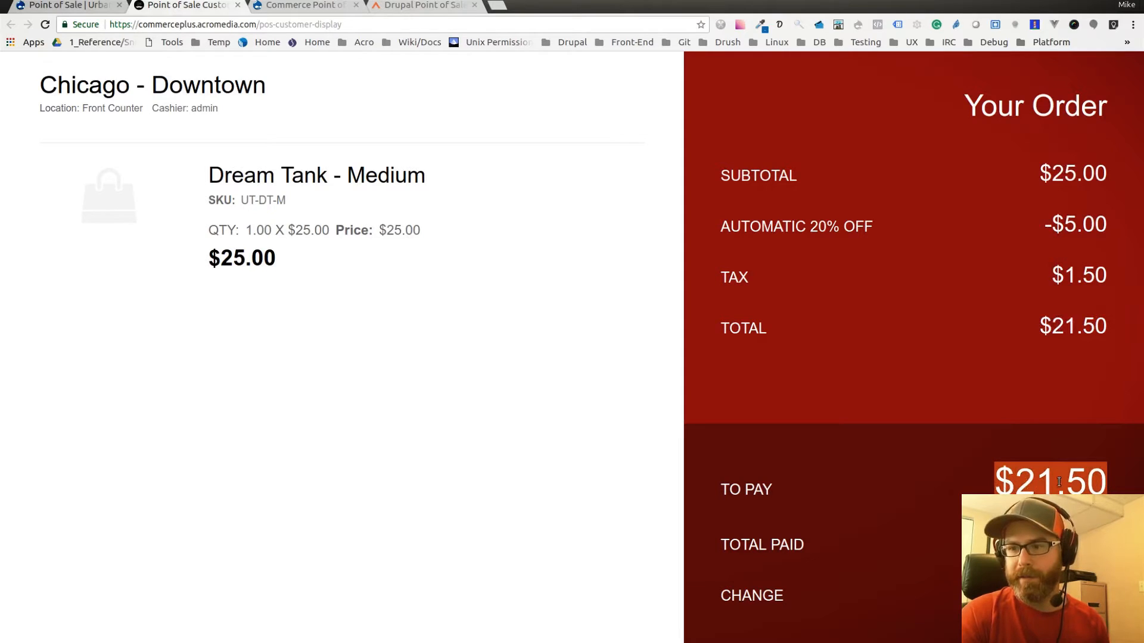
left_click(1002, 481)
left_click_drag(1002, 481, 1046, 484)
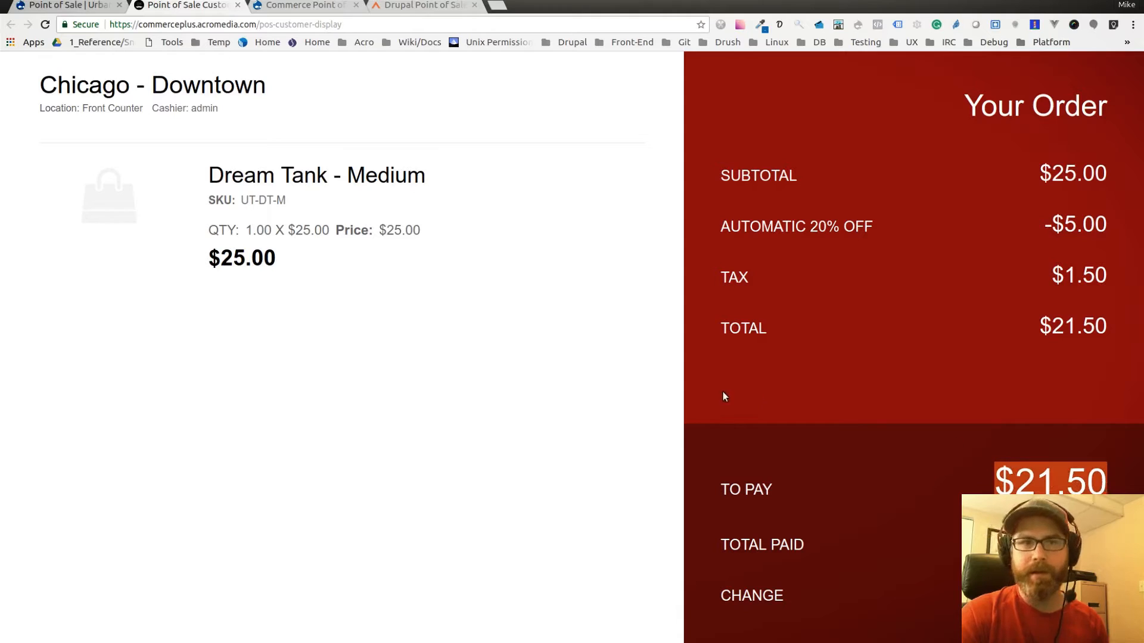
left_click(874, 415)
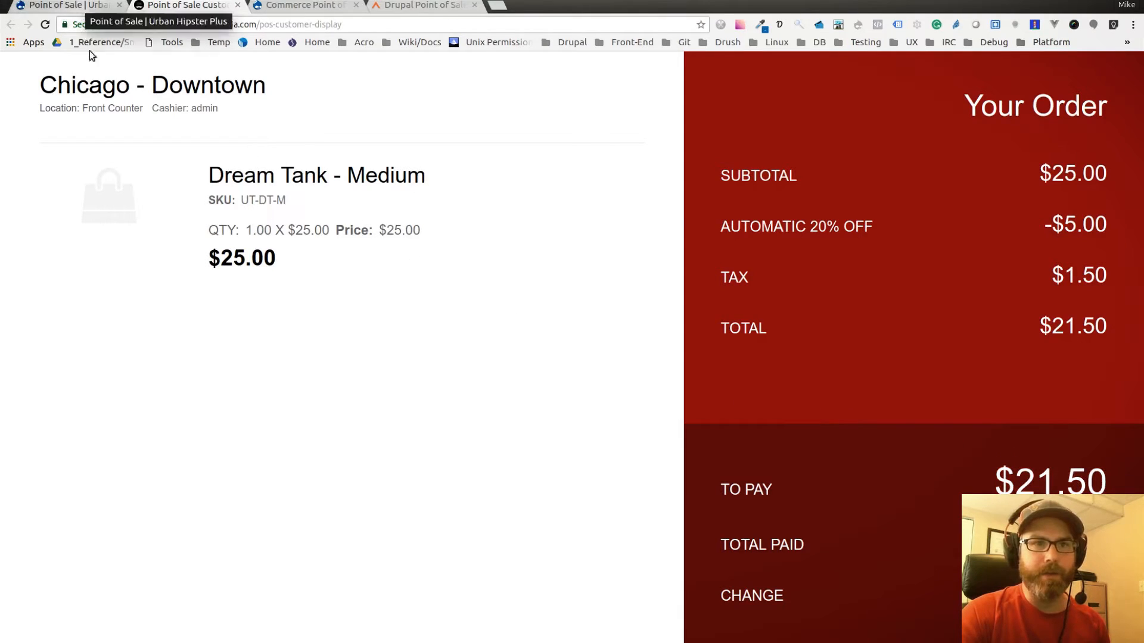
Add The Adventure Begins Camping Mug to the register order by searching for "mug", and check the item on the Customer Display.
left_click(78, 5)
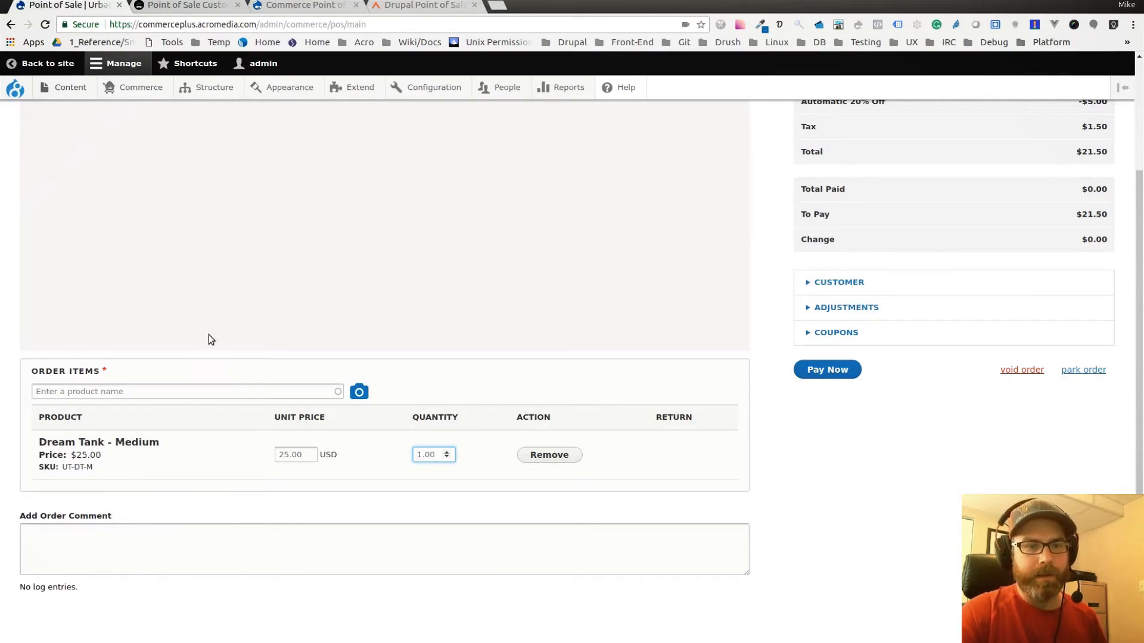
left_click(237, 395)
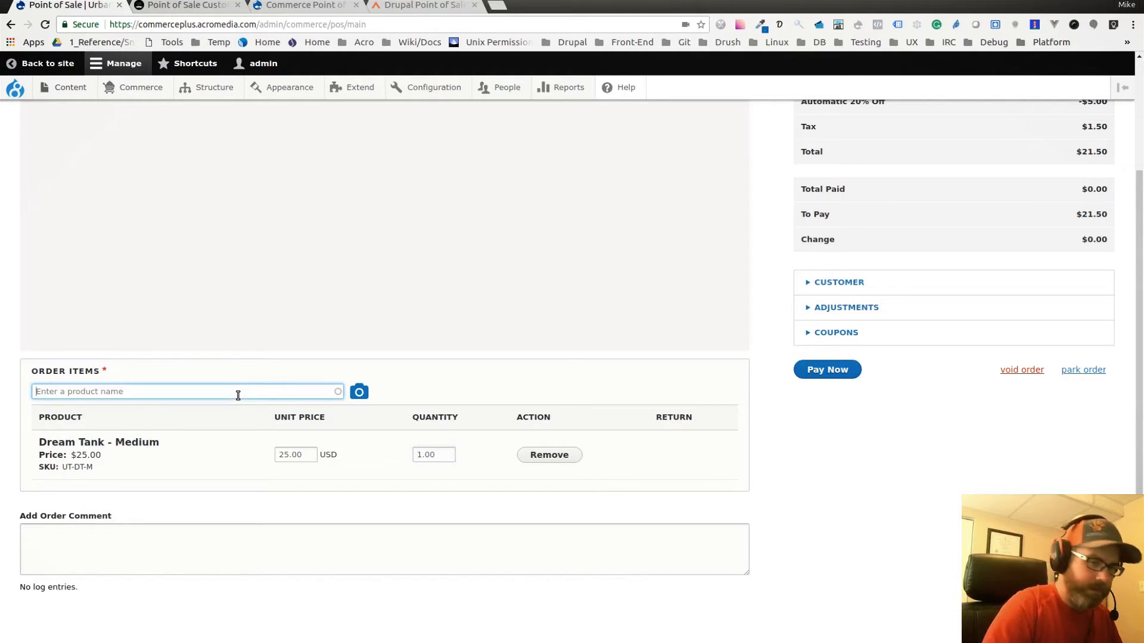
type("mug")
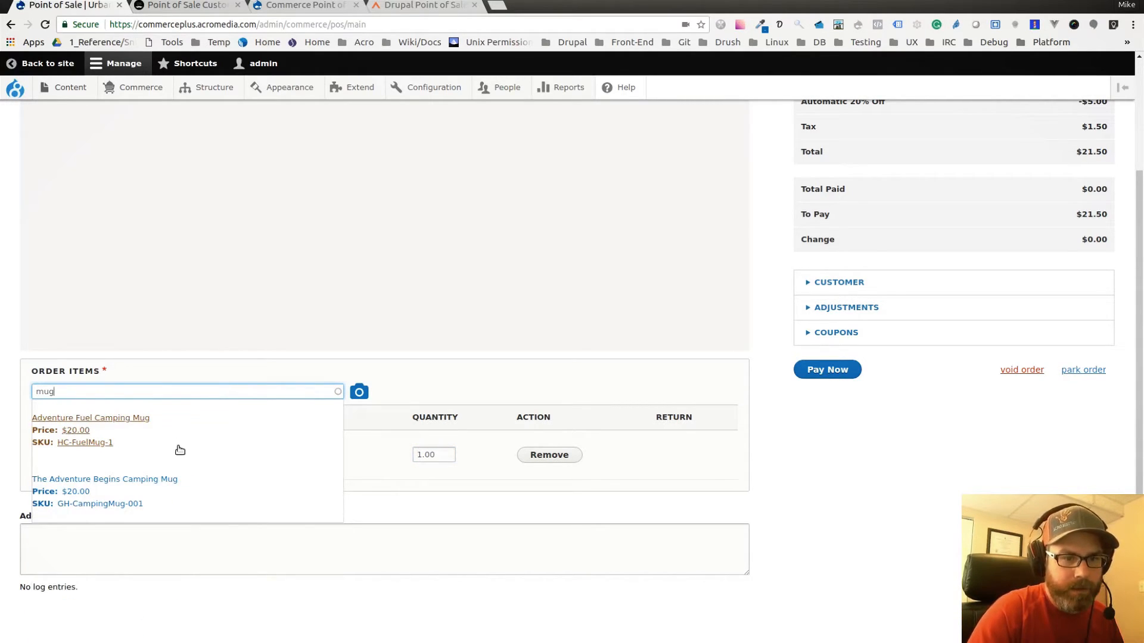
left_click(149, 479)
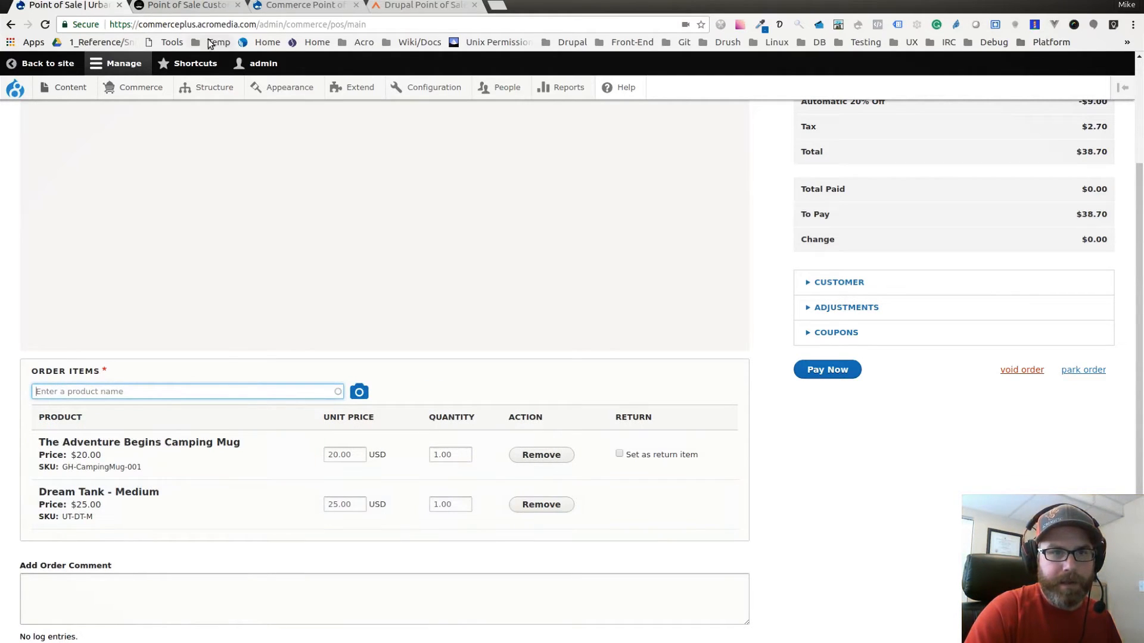
left_click(189, 6)
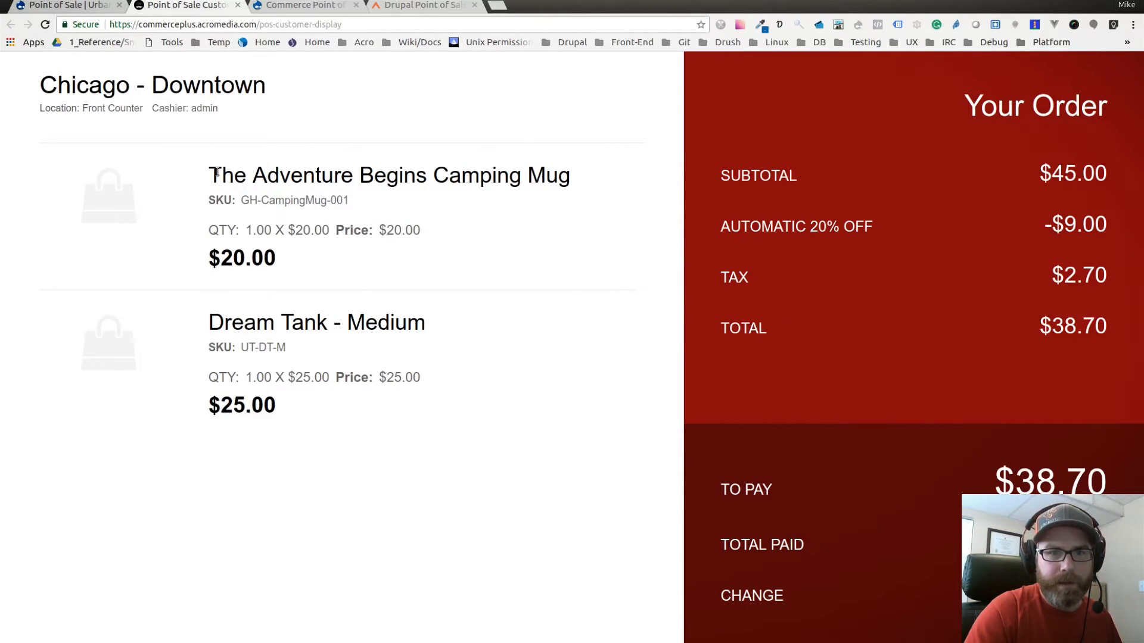
left_click_drag(219, 171, 578, 178)
left_click(581, 184)
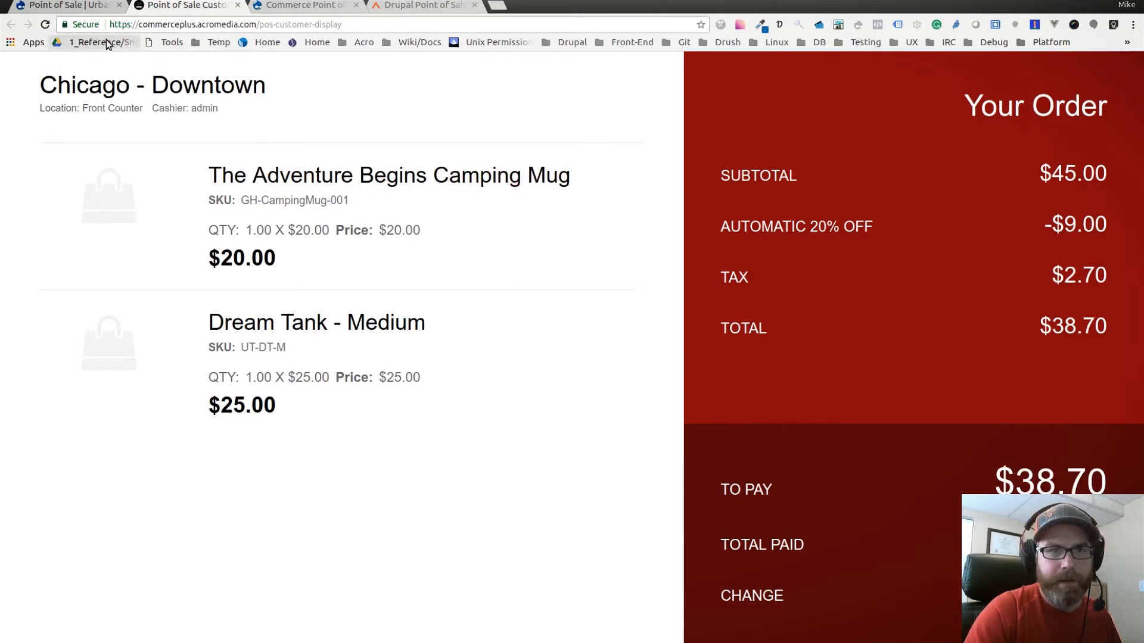
Raise the Dream Tank - Medium quantity to 4 in the register order.
left_click(68, 6)
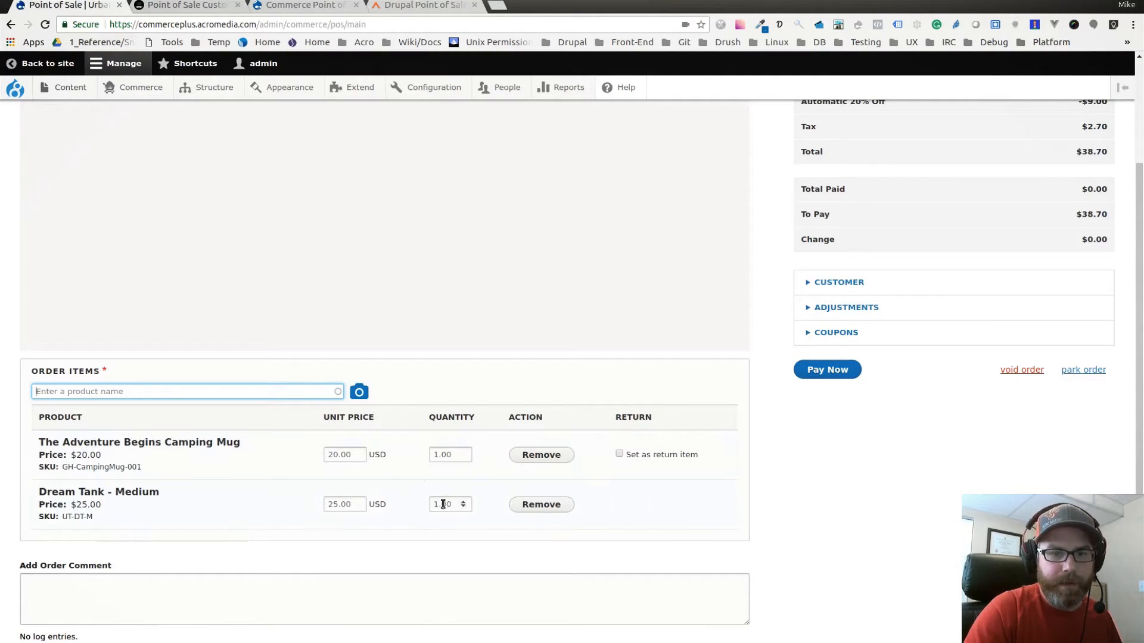
left_click(464, 502)
left_click(464, 501)
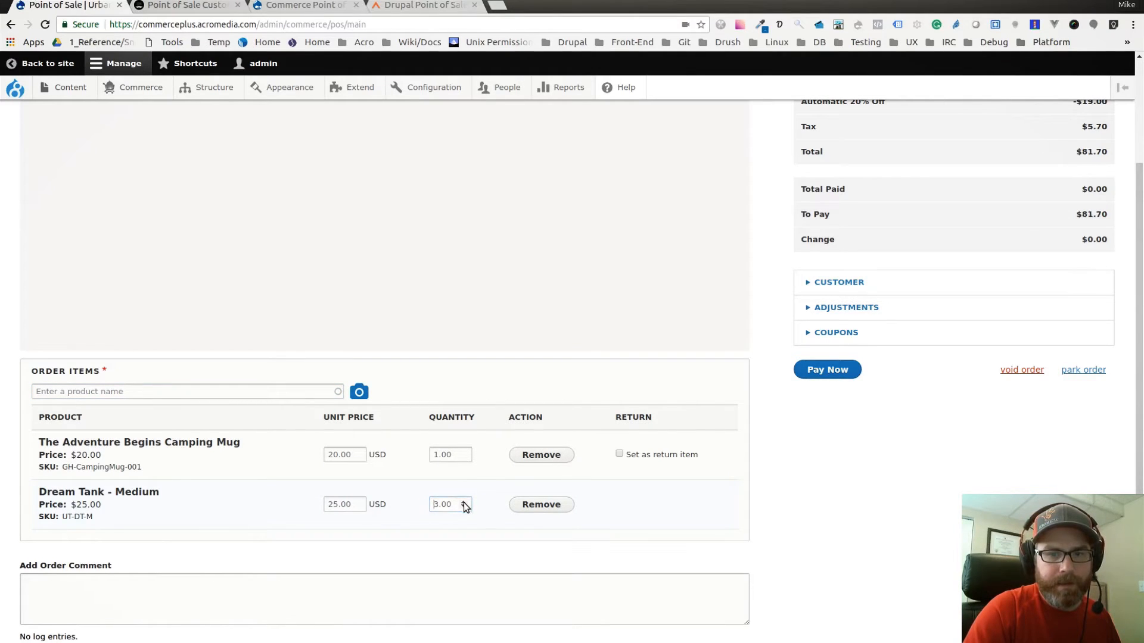
left_click(464, 501)
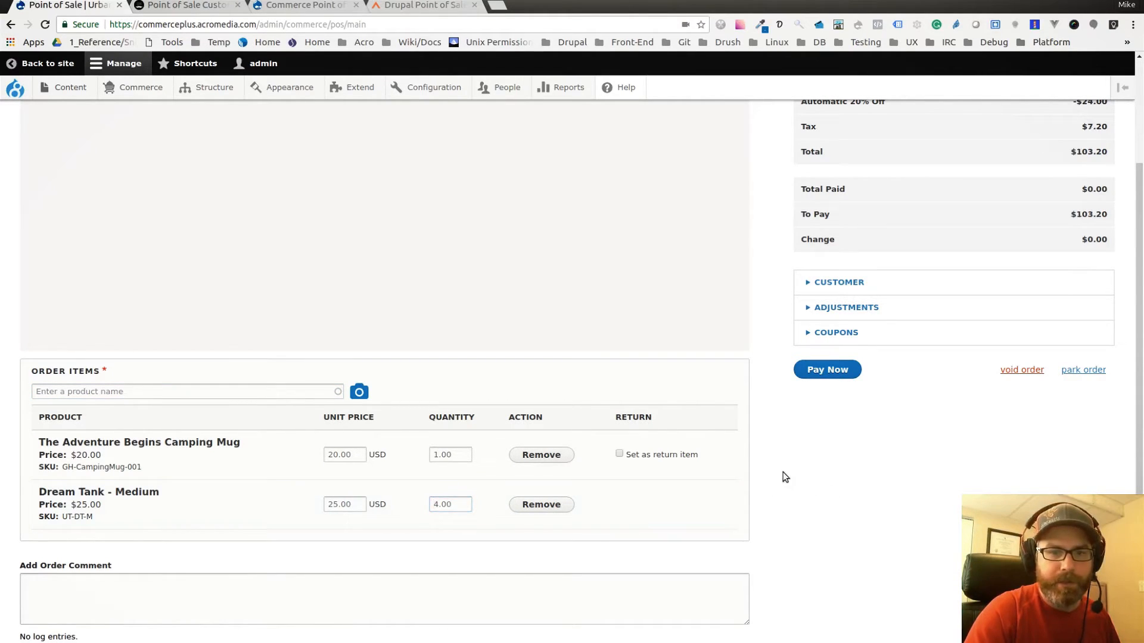
Examine the Dream Tank - Medium quantity, unit price and line total, and the order subtotal on the Customer Display.
left_click(184, 6)
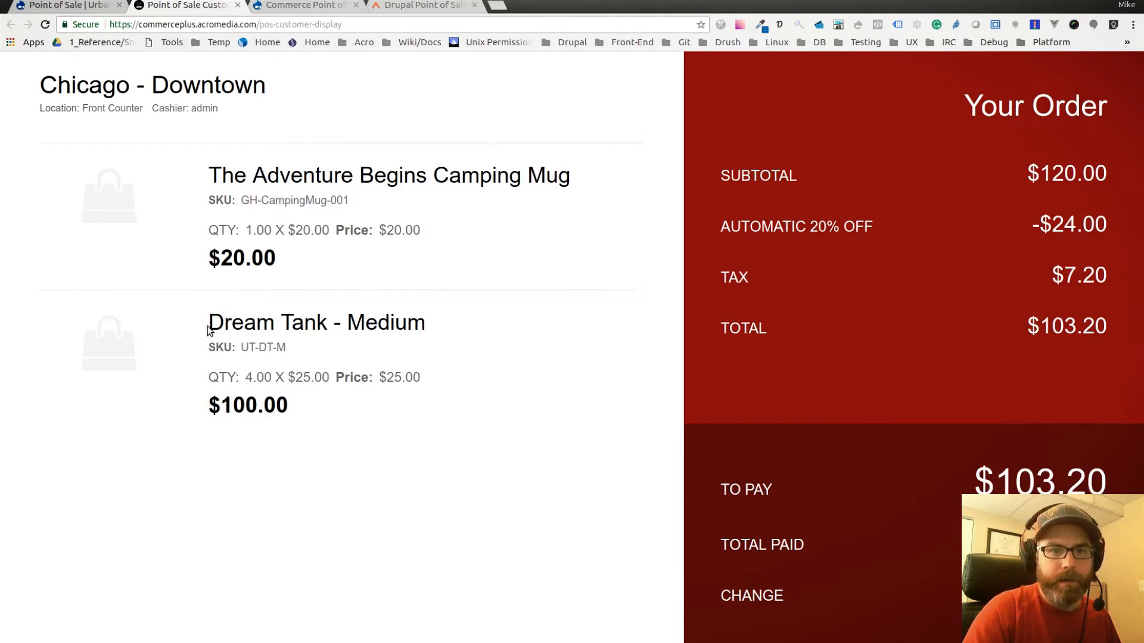
left_click_drag(208, 321, 407, 322)
left_click(280, 328)
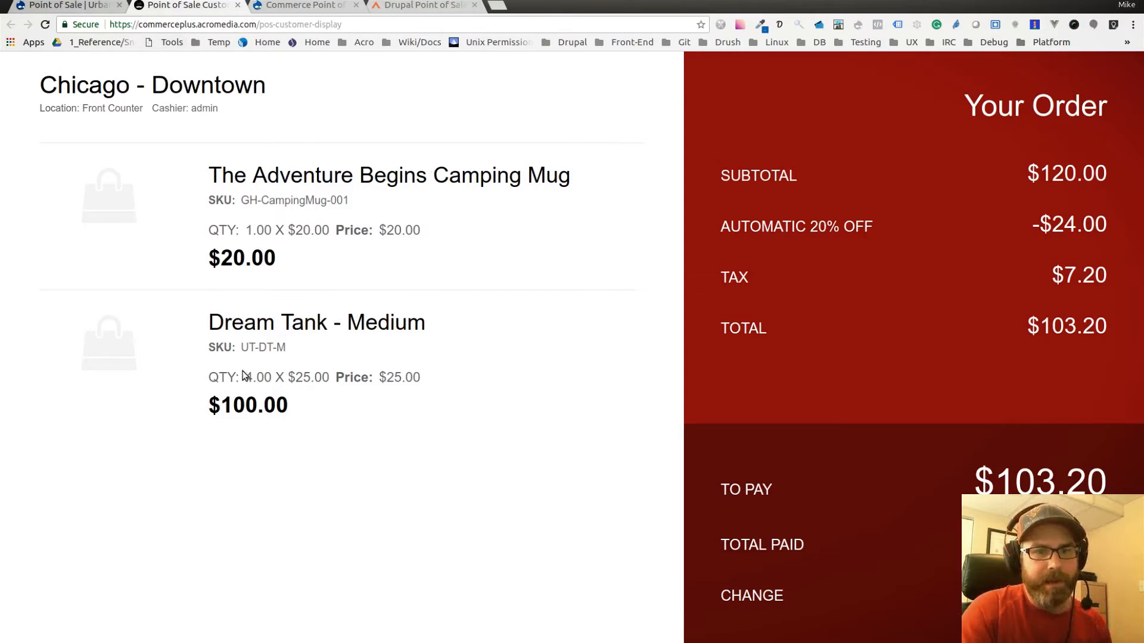
left_click_drag(243, 377, 328, 380)
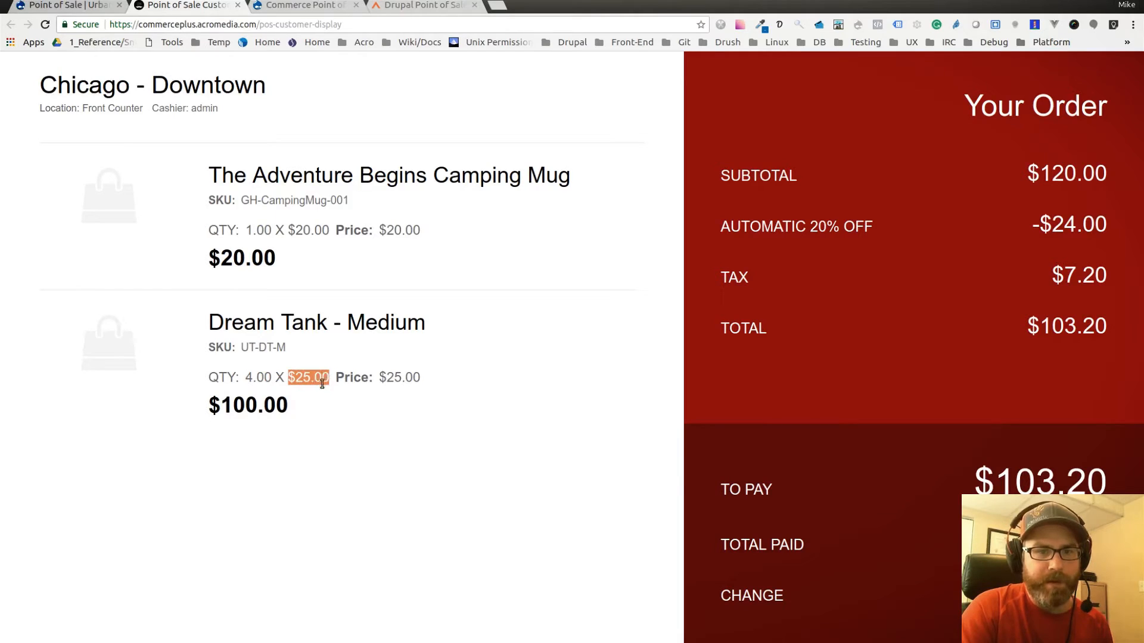
left_click(249, 402)
left_click_drag(209, 408, 250, 405)
left_click(270, 409)
left_click(343, 417)
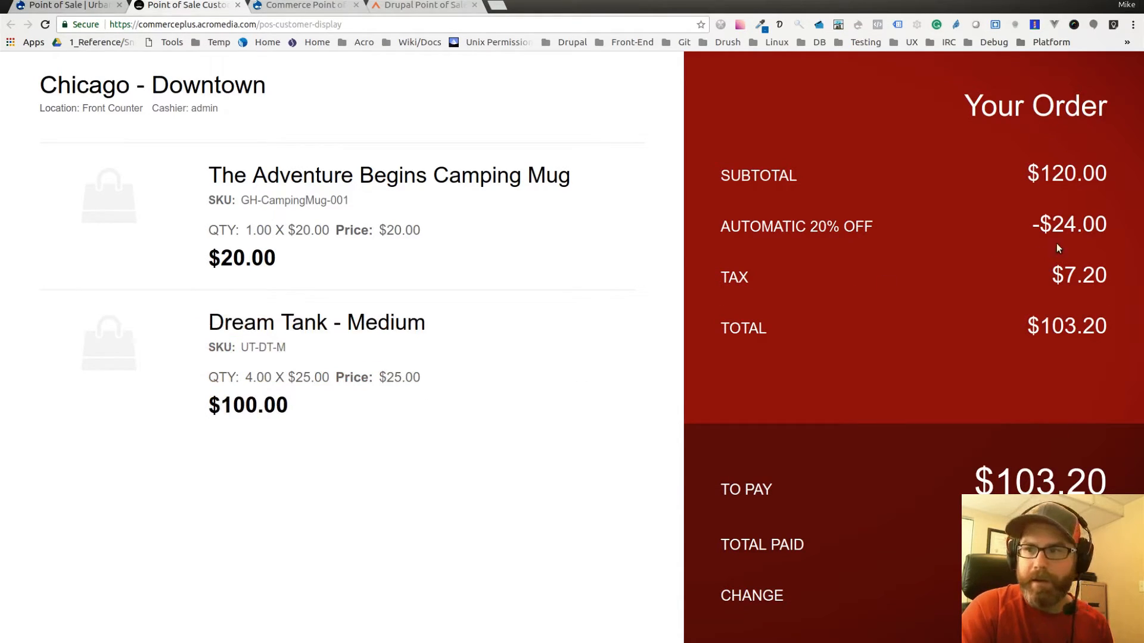
left_click_drag(1035, 177, 1070, 172)
left_click(1032, 280)
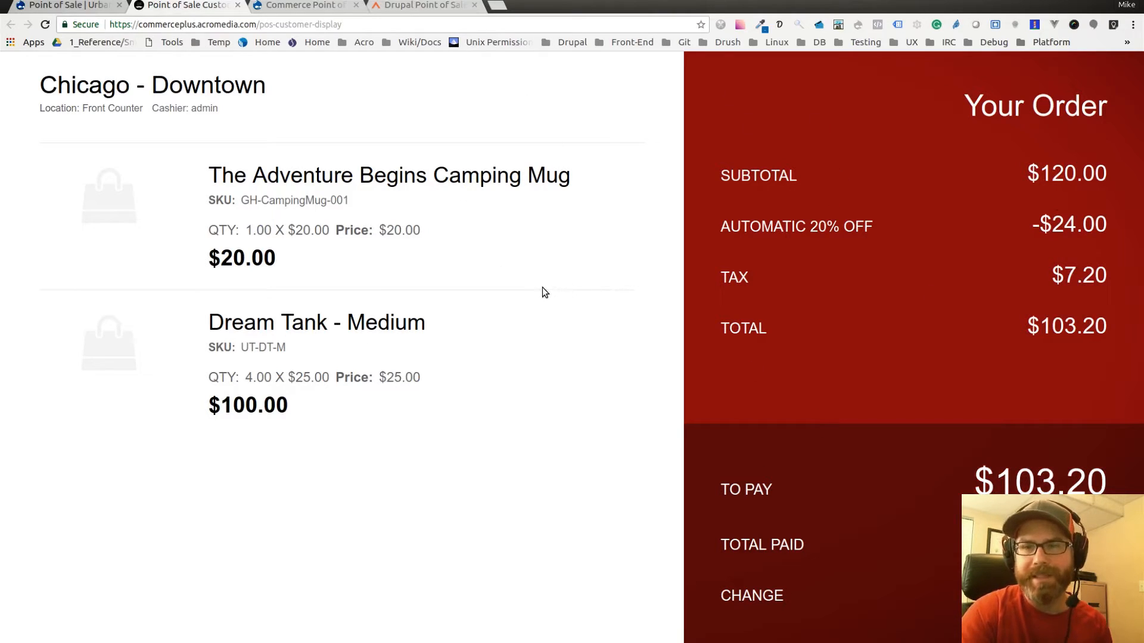
Return to the register and review its order summary, from the subtotal to the change due.
left_click(92, 11)
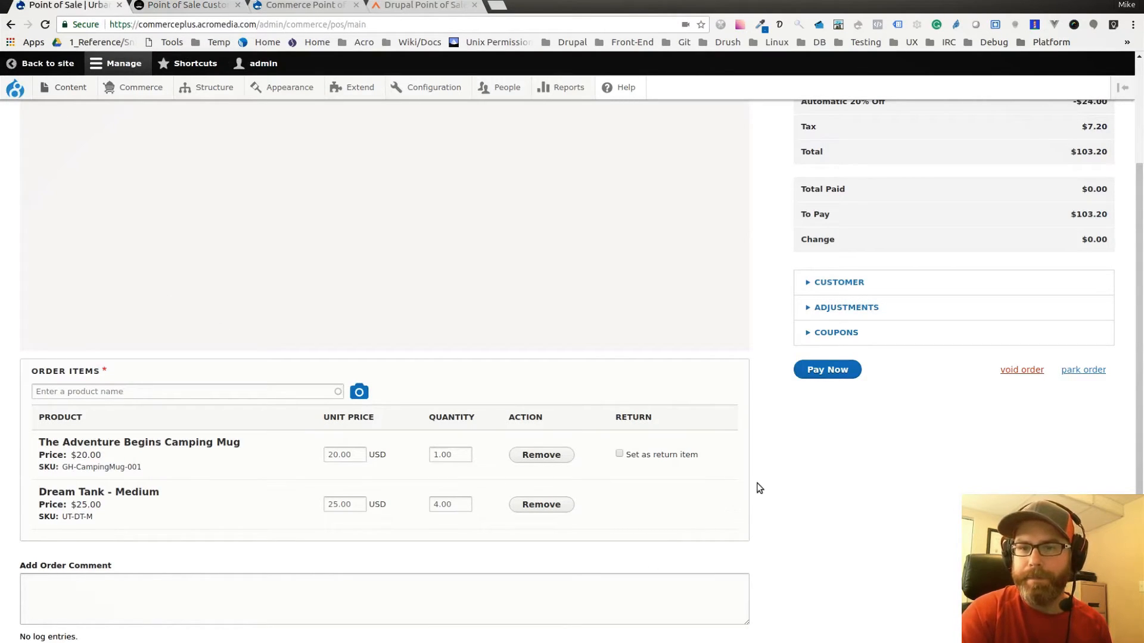
scroll(759, 488, "up", 5)
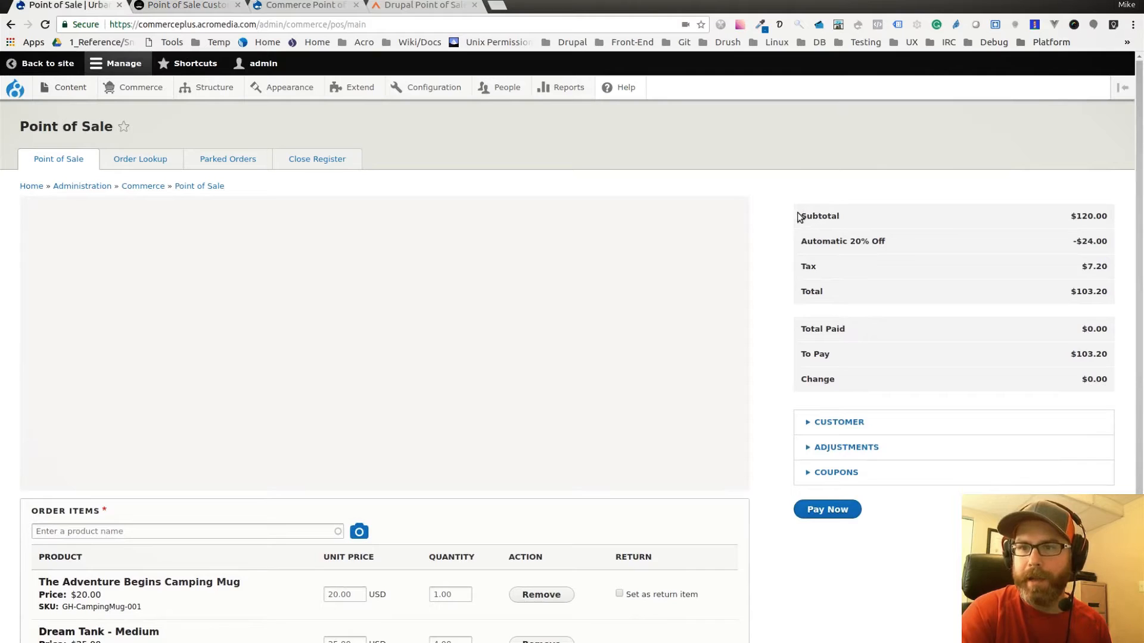
left_click_drag(802, 214, 946, 388)
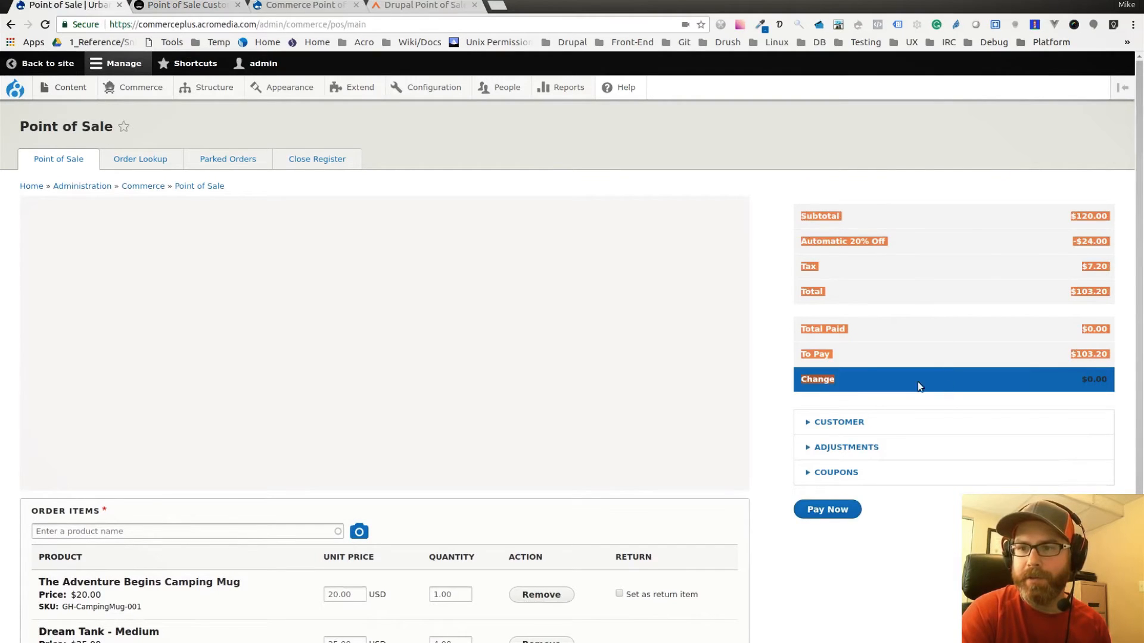
left_click(765, 359)
scroll(769, 359, "down", 1)
scroll(770, 359, "down", 2)
scroll(771, 353, "up", 2)
scroll(770, 352, "down", 2)
scroll(775, 352, "up", 2)
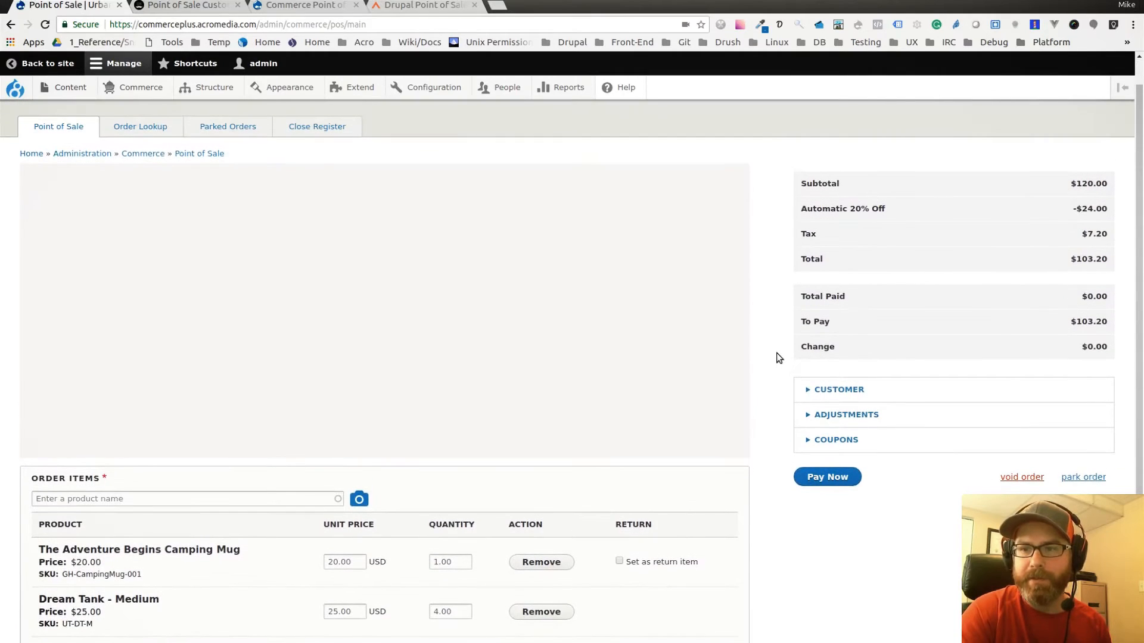
Look up the existing account "customer" with "cus" and set it as the order's customer.
left_click(841, 390)
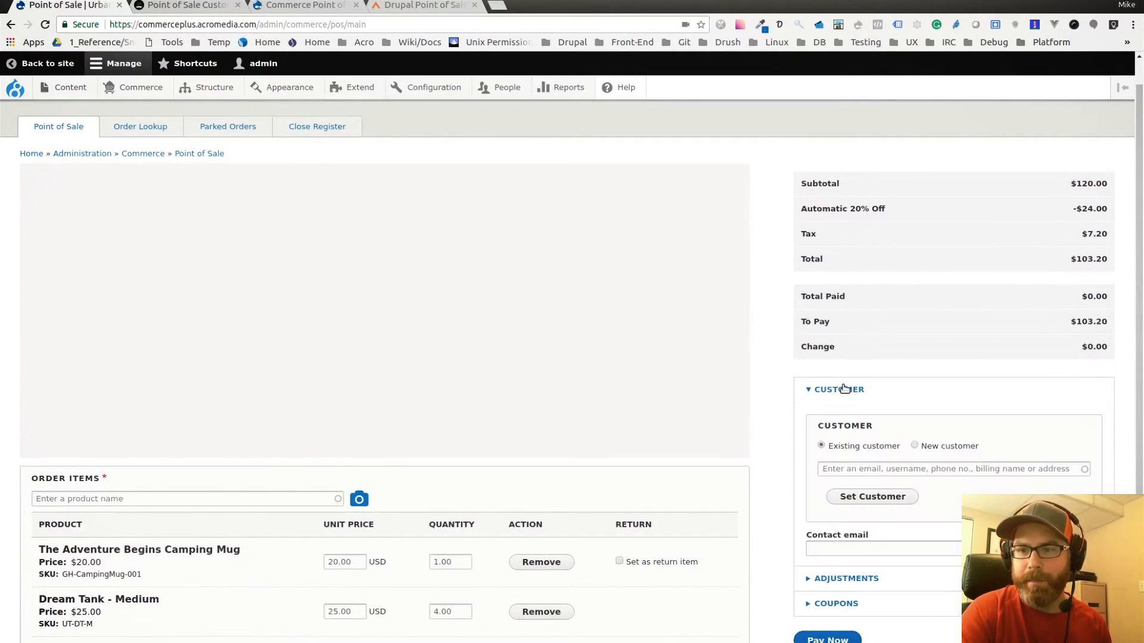
left_click(855, 470)
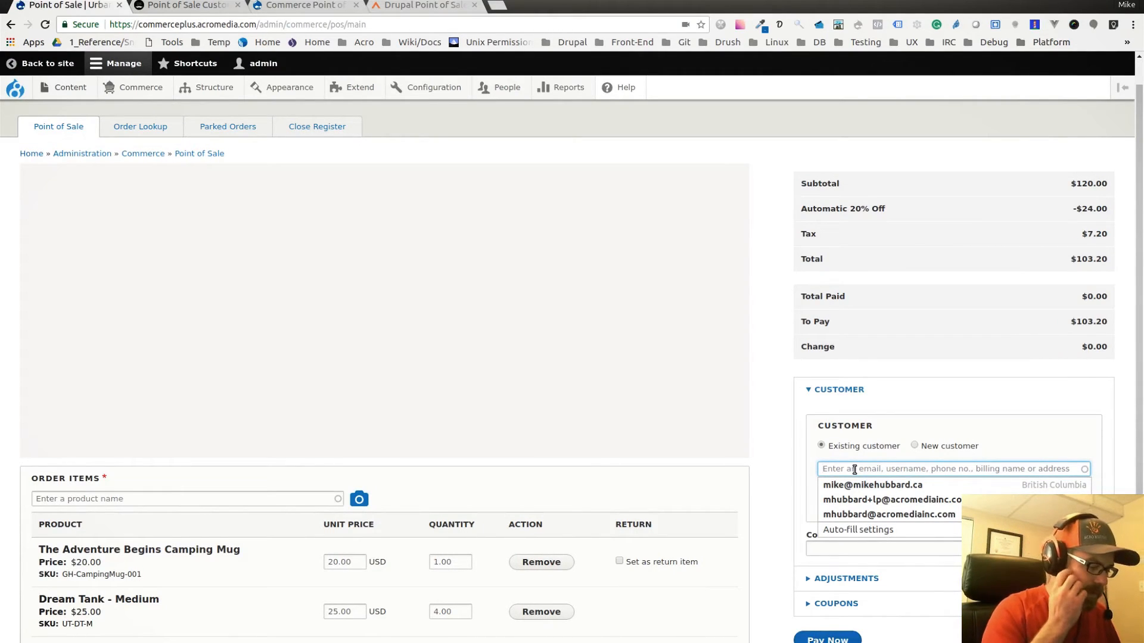
type("cus")
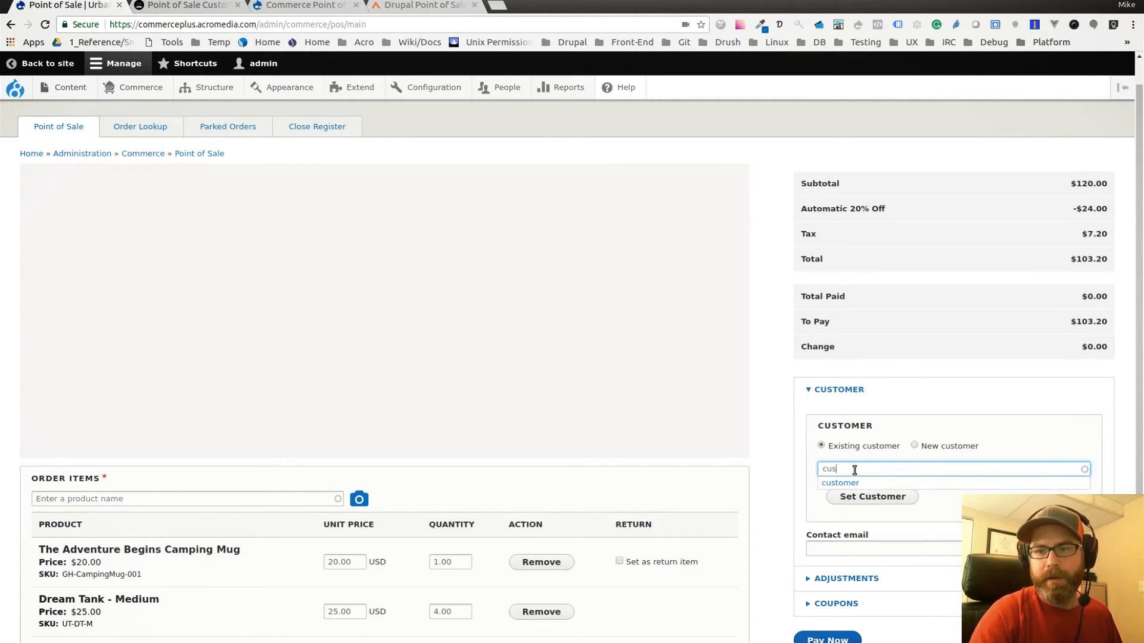
left_click(850, 483)
left_click(867, 498)
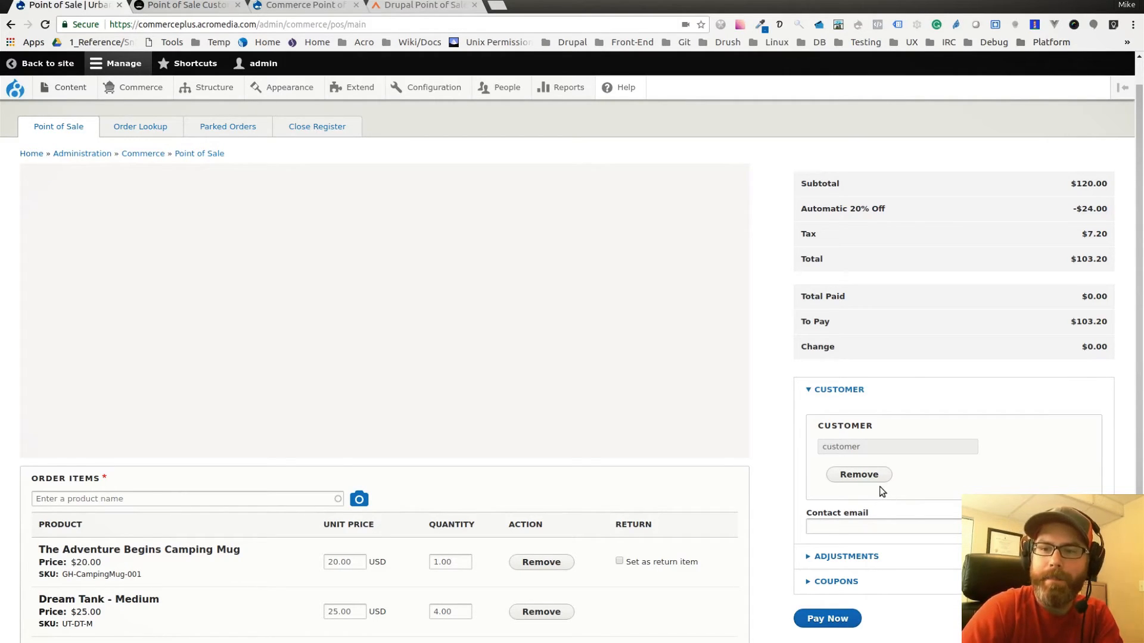
Remove the assigned customer from the order and bring up the new customer entry fields.
left_click(873, 478)
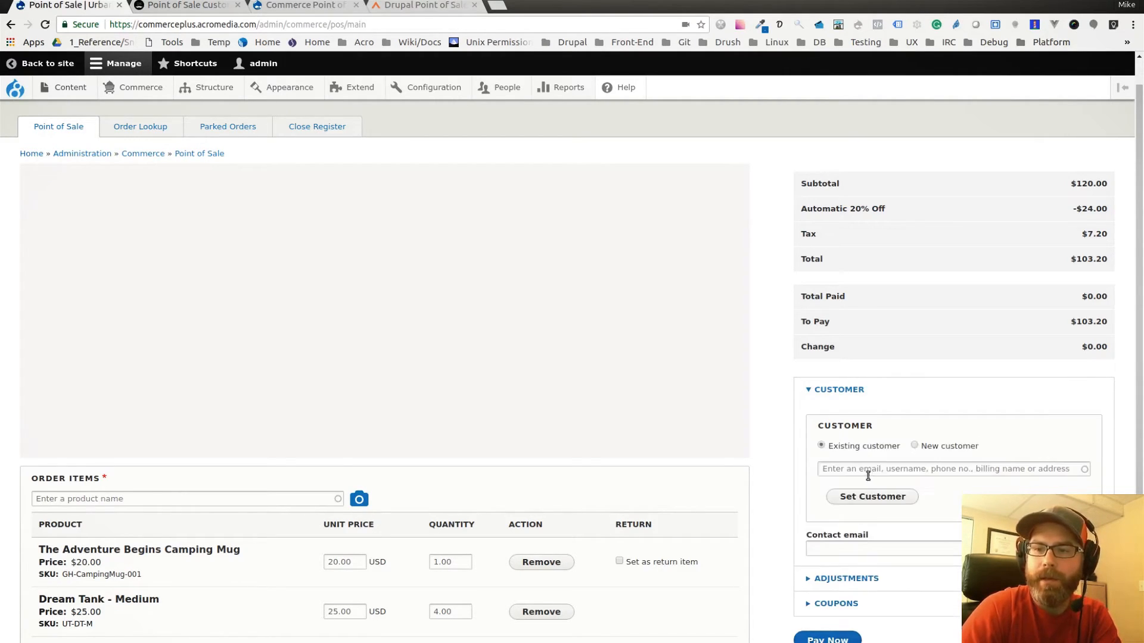
left_click(948, 448)
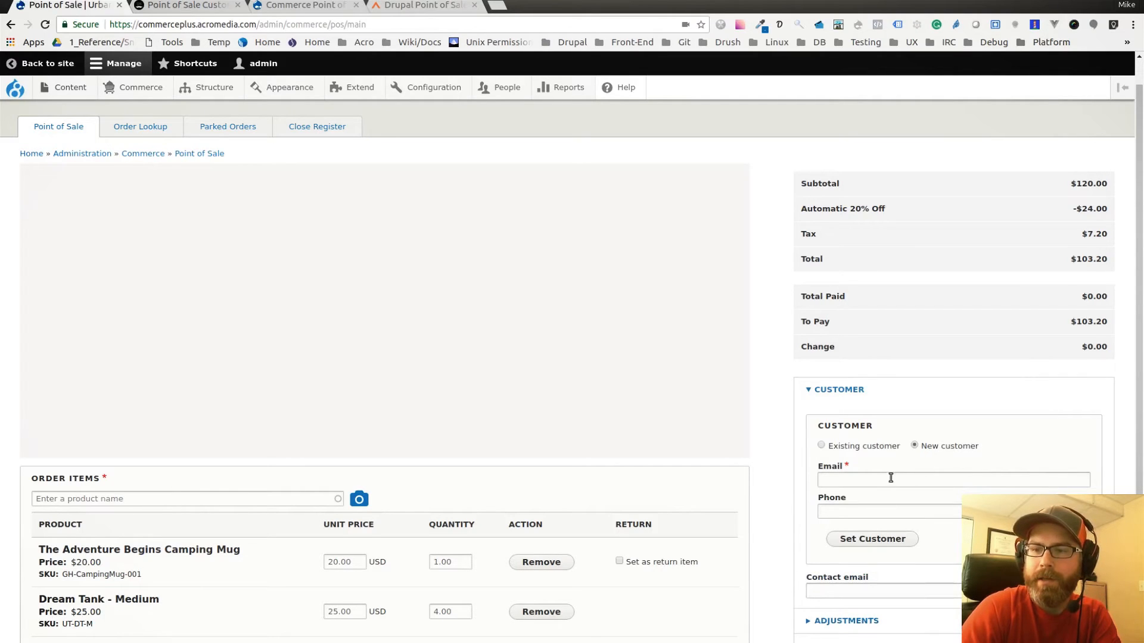
left_click(886, 480)
scroll(804, 446, "down", 2)
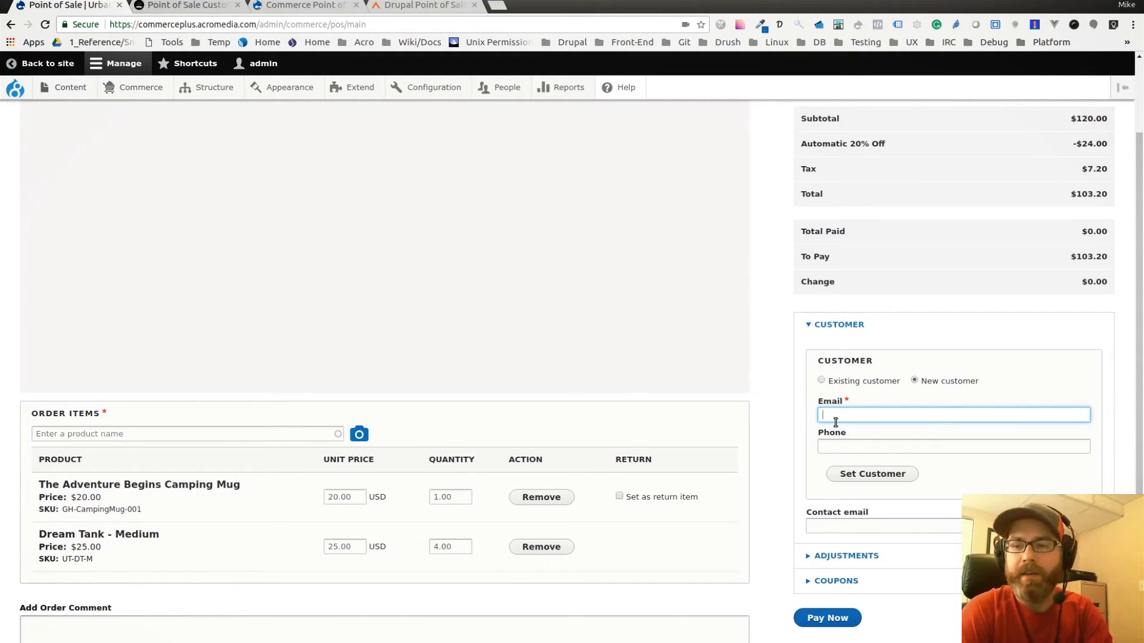
Switch back to an existing customer, assign the account "customer" to the order, and collapse the customer section.
left_click(850, 385)
left_click(861, 404)
type("cust")
left_click(860, 417)
left_click(863, 431)
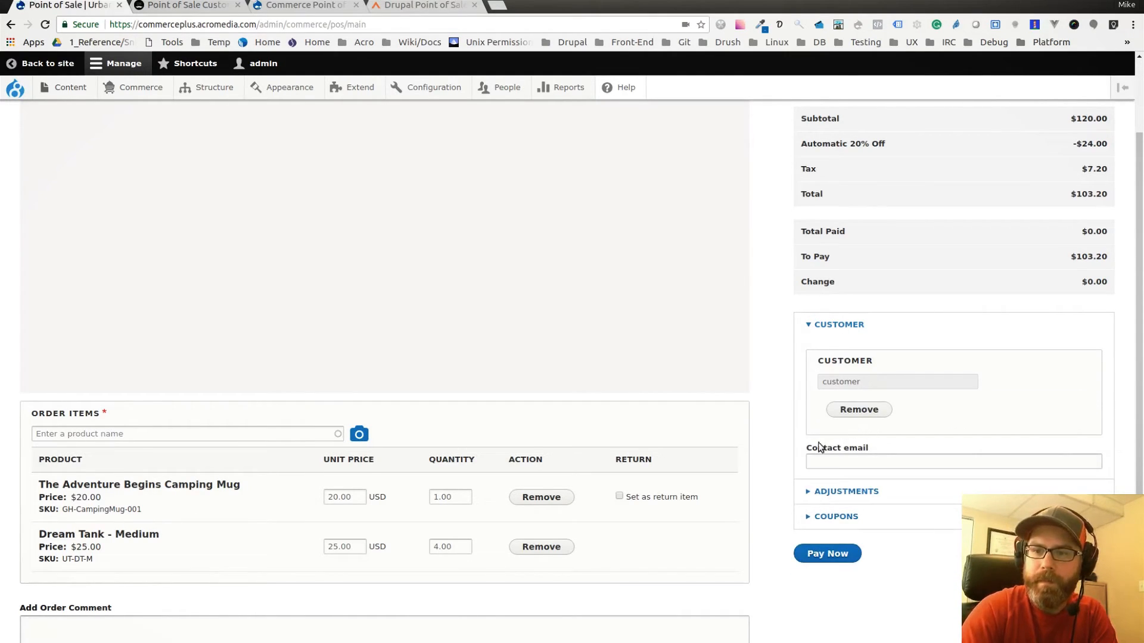
left_click(808, 327)
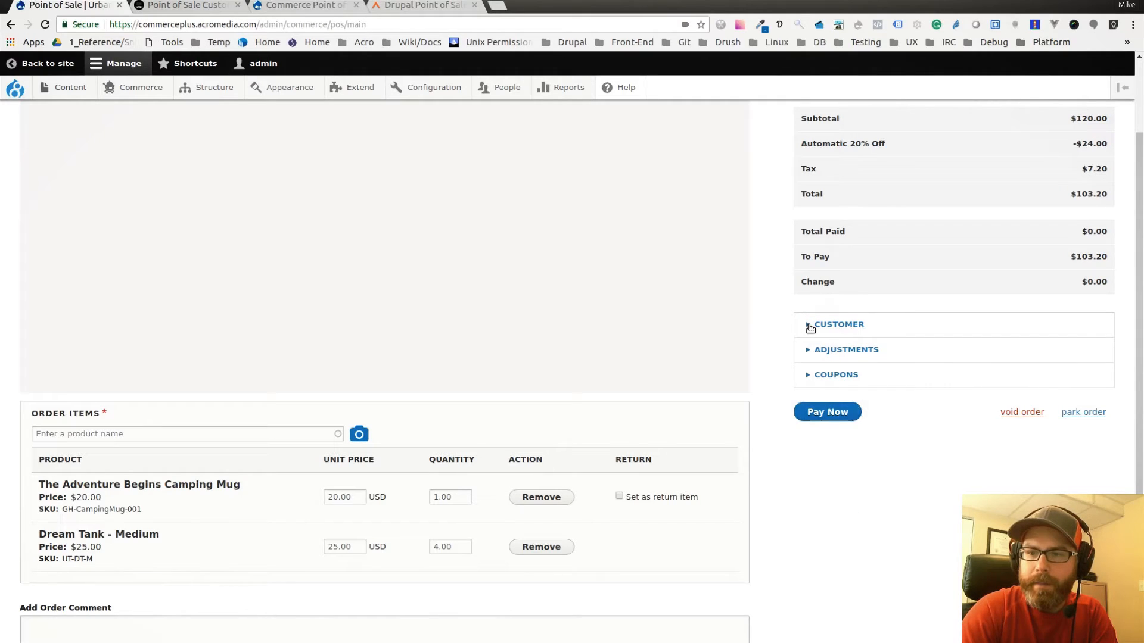
Examine the order's adjustments, including the promotion's fields and the adjustment types available for another item, and collapse the section again.
left_click(832, 354)
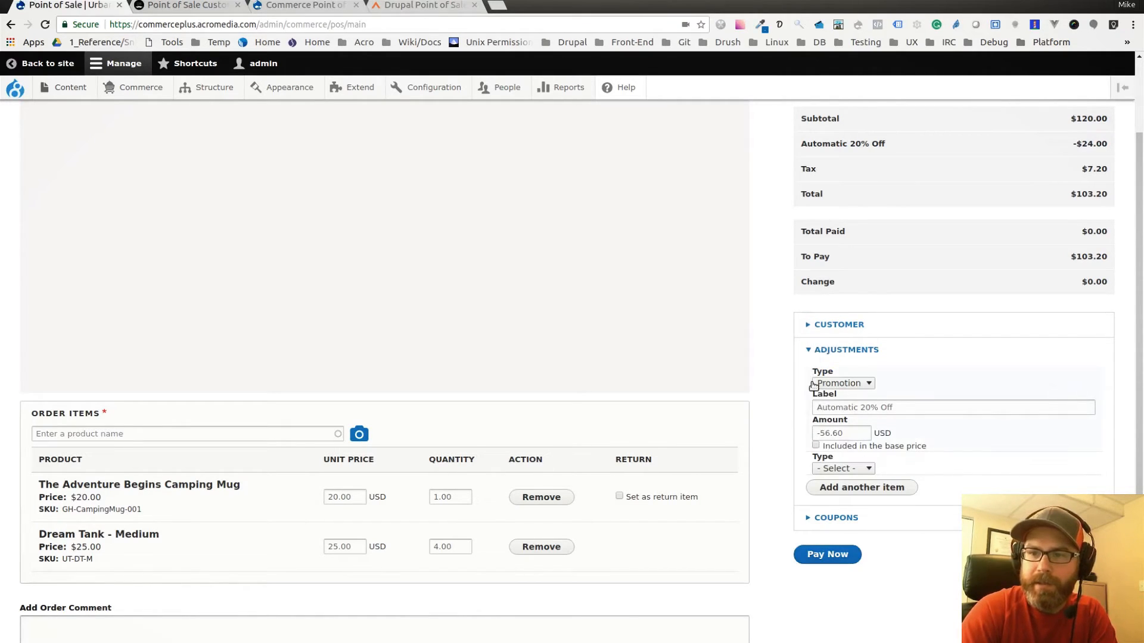
scroll(782, 383, "down", 1)
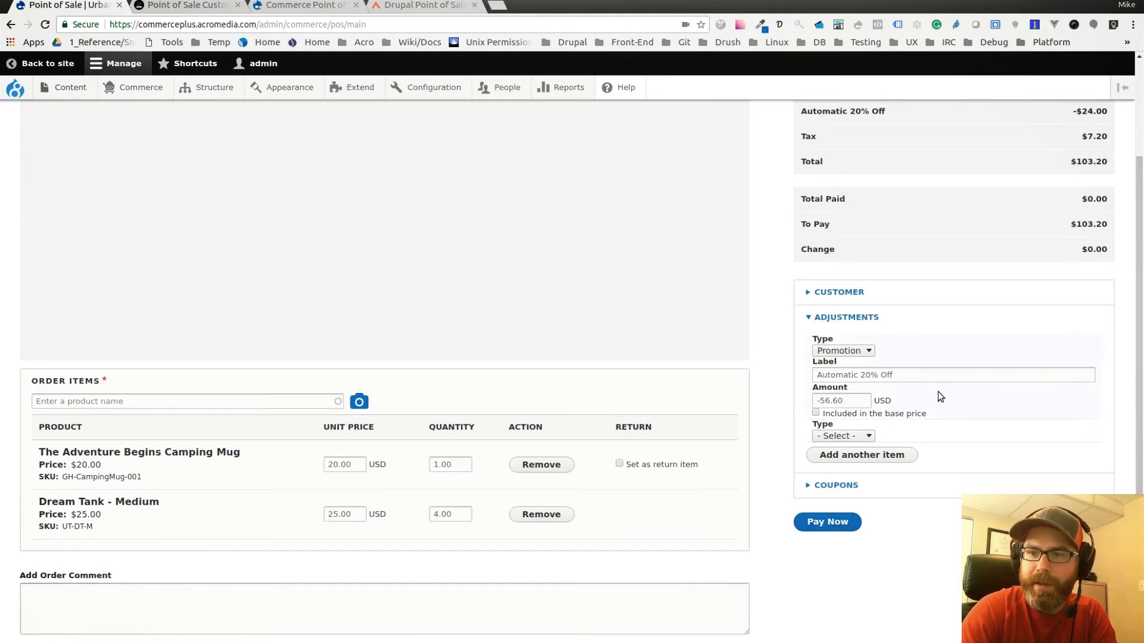
scroll(896, 233, "up", 4)
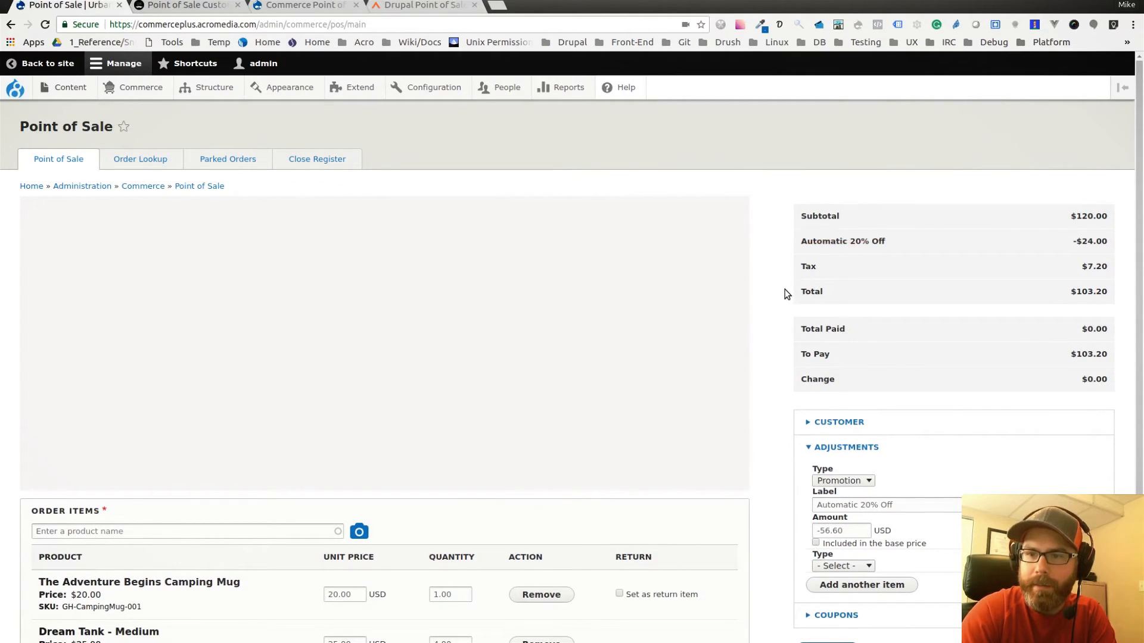
scroll(785, 288, "down", 5)
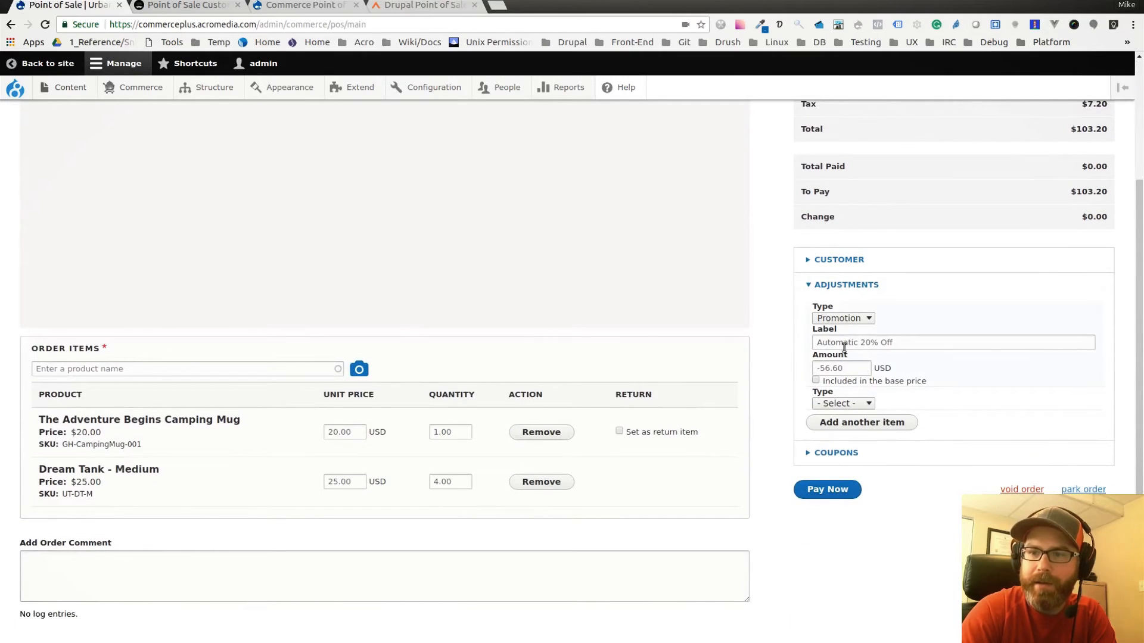
left_click(867, 405)
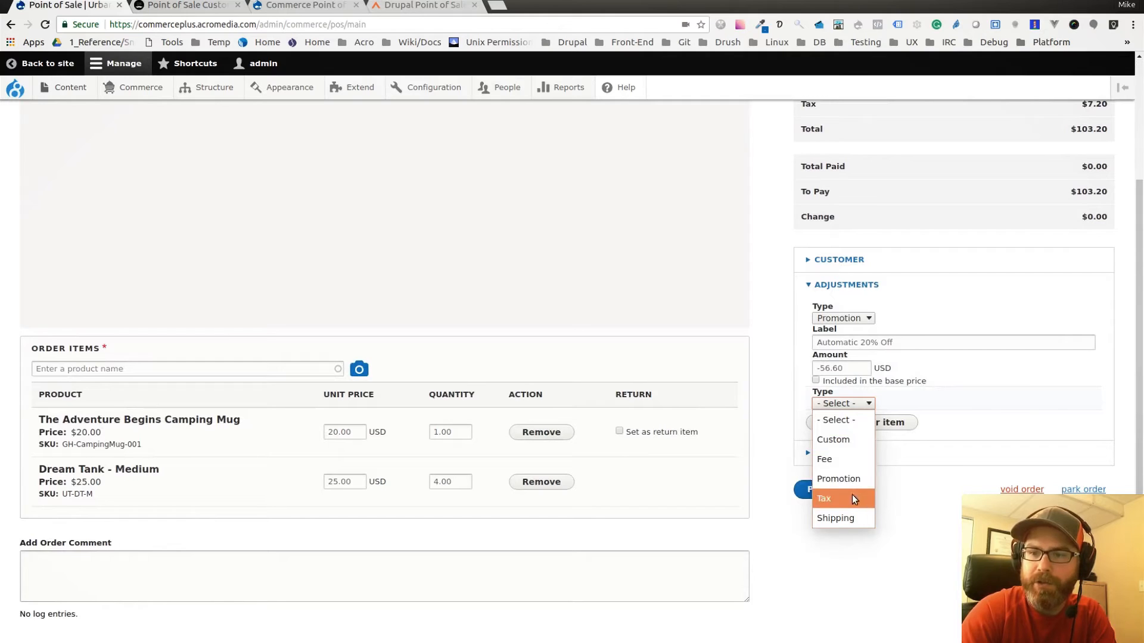
left_click(784, 340)
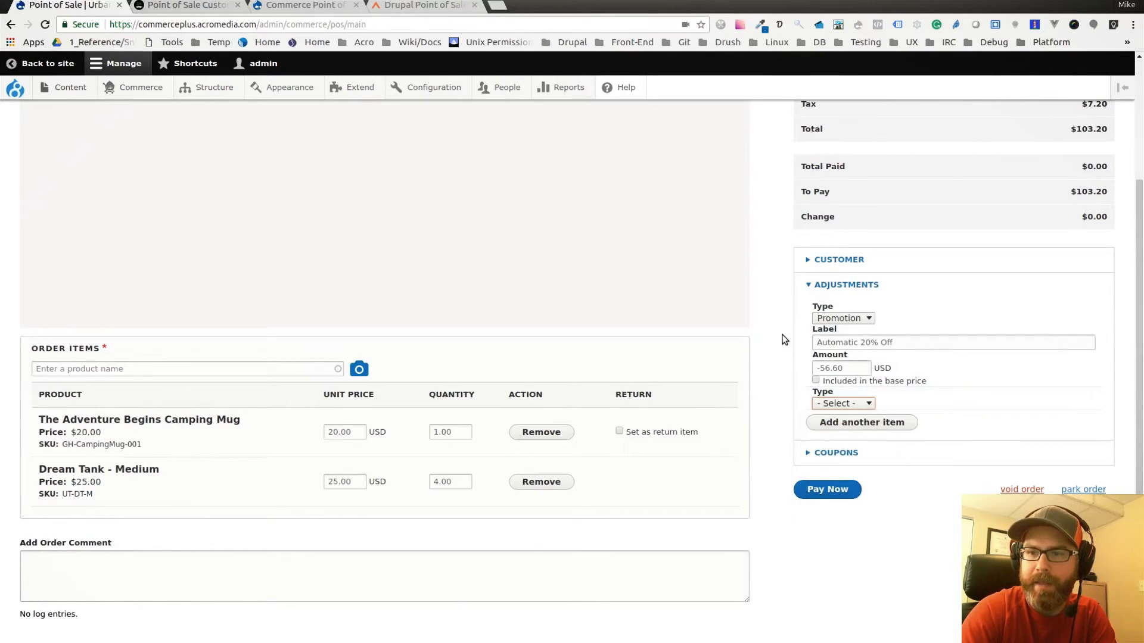
left_click(807, 285)
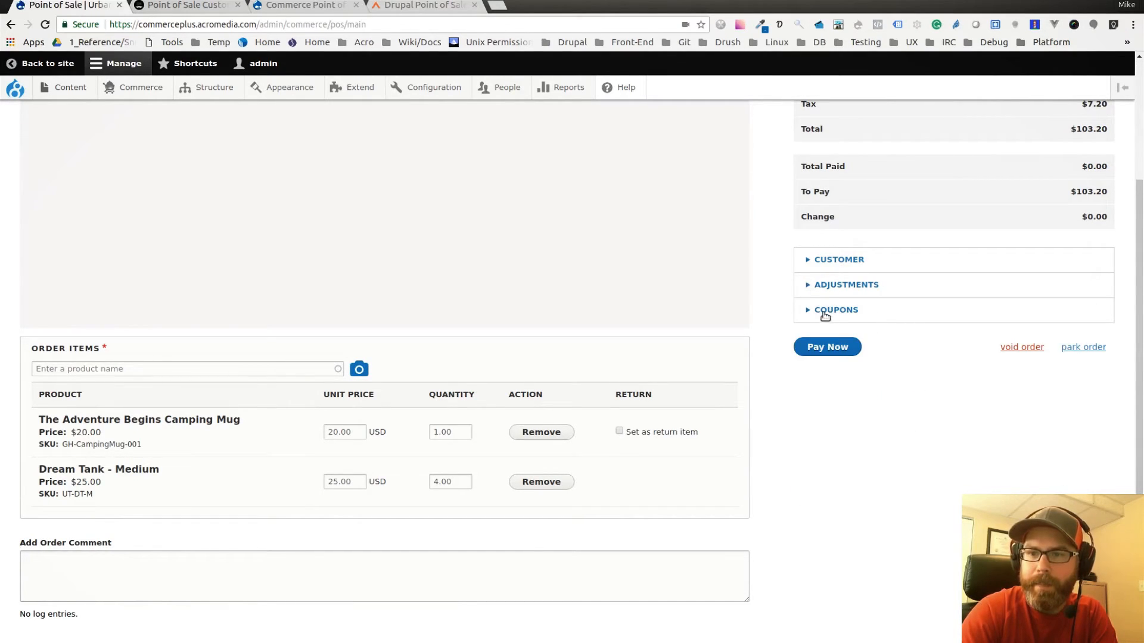
Look up a coupon with "take", clear the coupon entry without applying it, and collapse the coupons section.
left_click(809, 310)
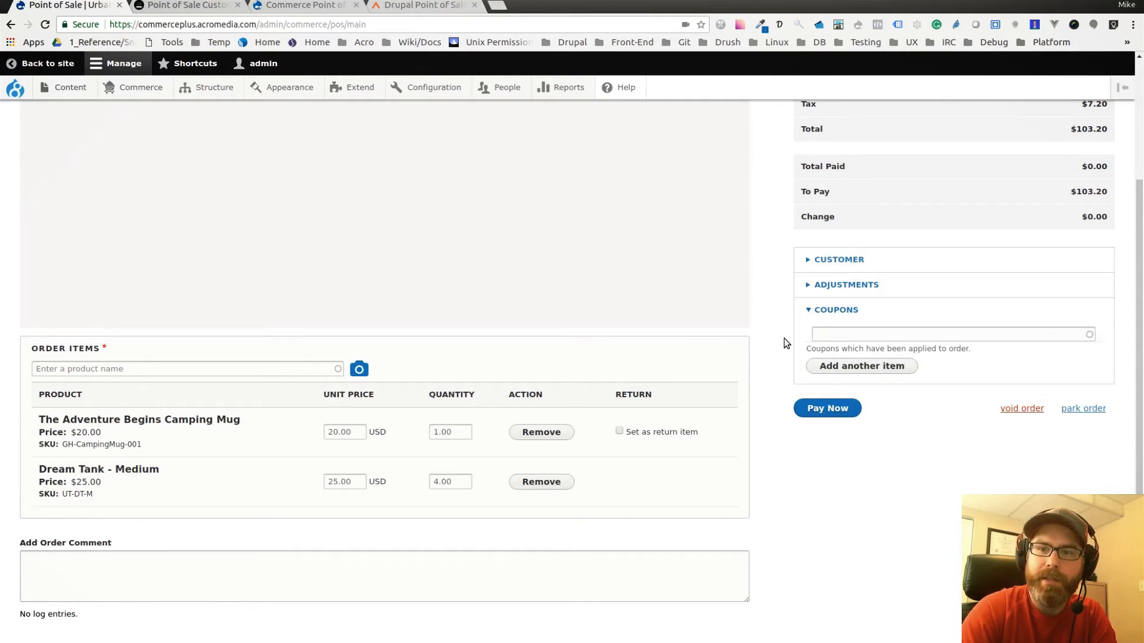
left_click(870, 335)
type("take")
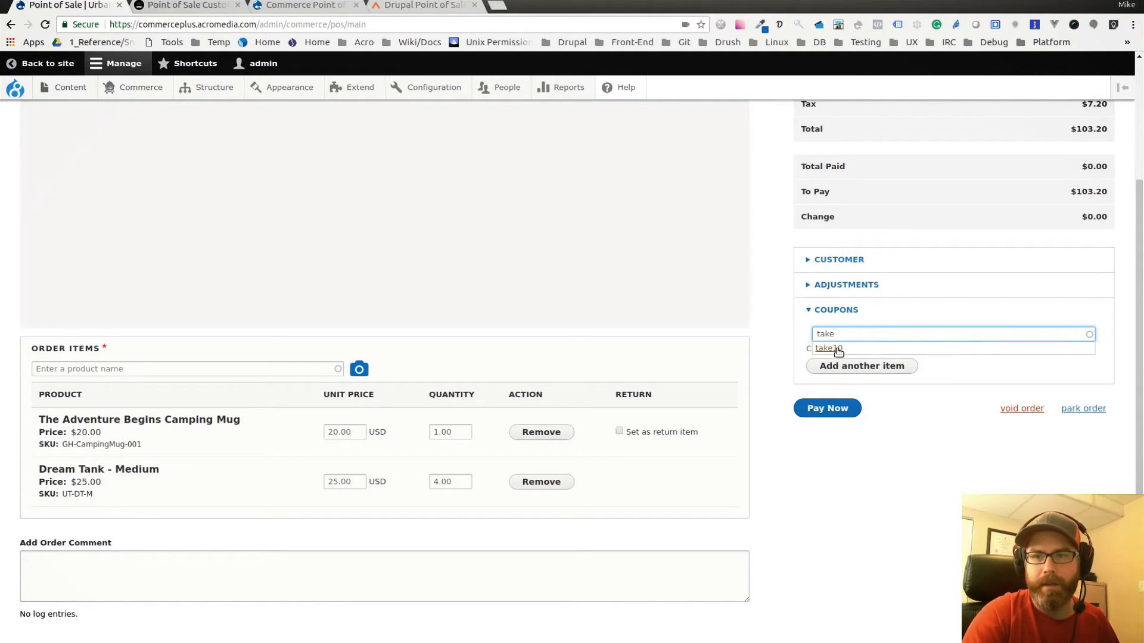
left_click_drag(833, 335, 808, 327)
key("BackSpace")
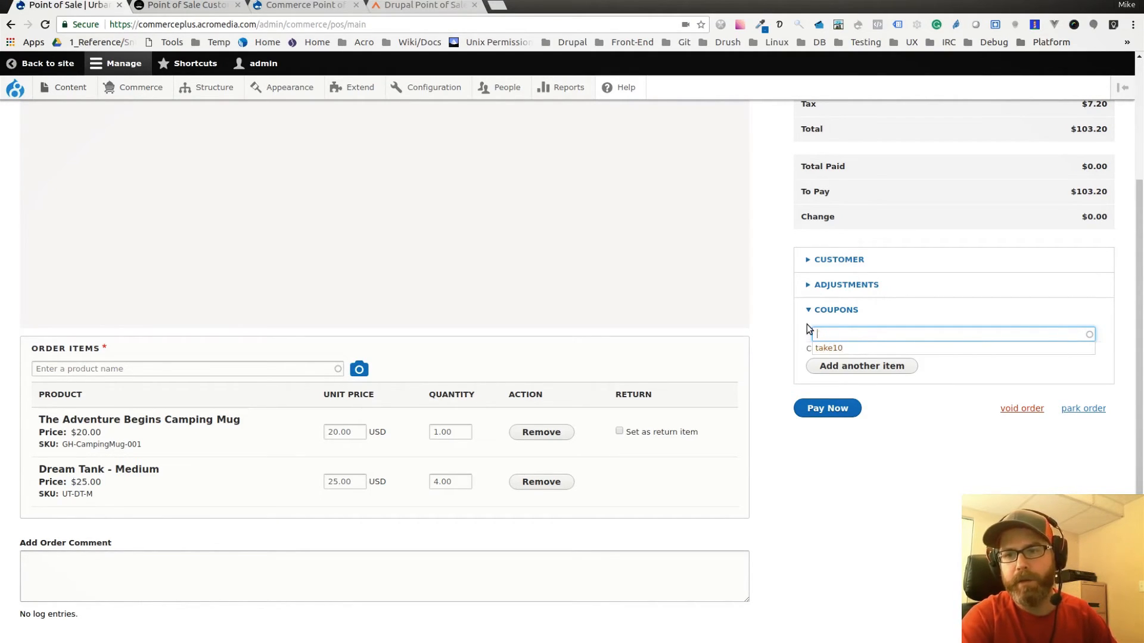
left_click(774, 325)
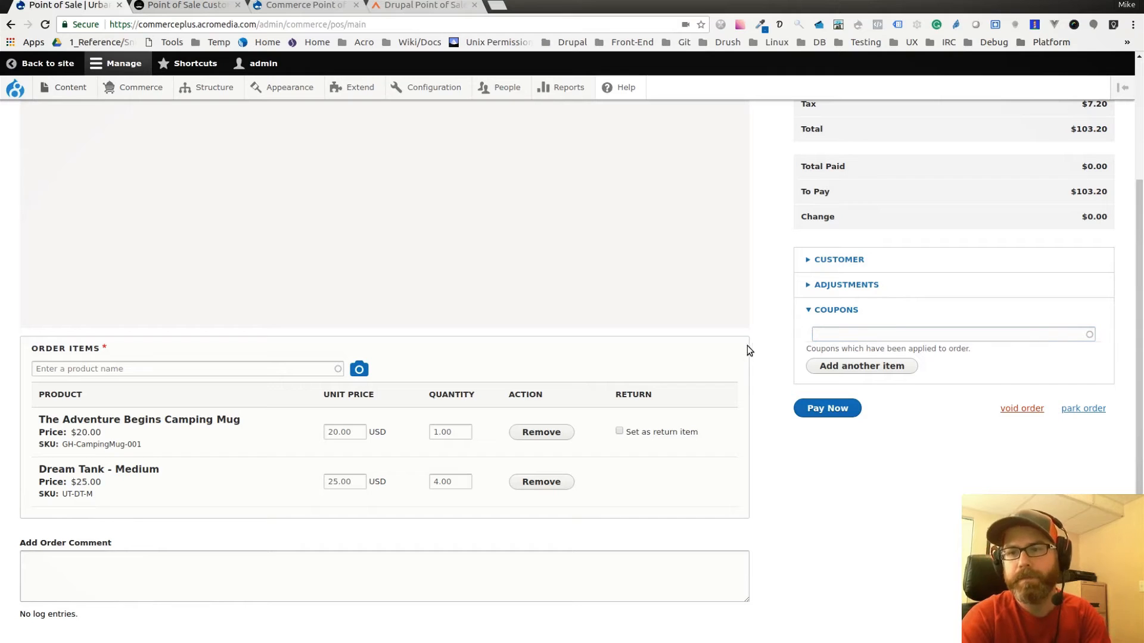
left_click(831, 310)
Park the current order and look over the register for the new order.
scroll(935, 426, "up", 3)
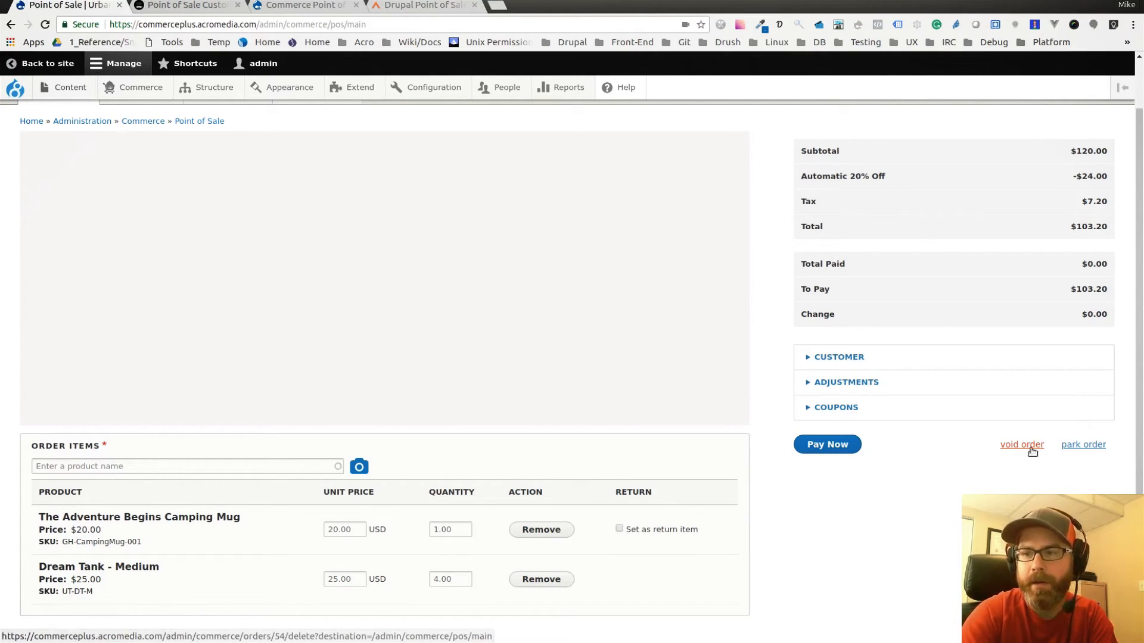
left_click(1079, 443)
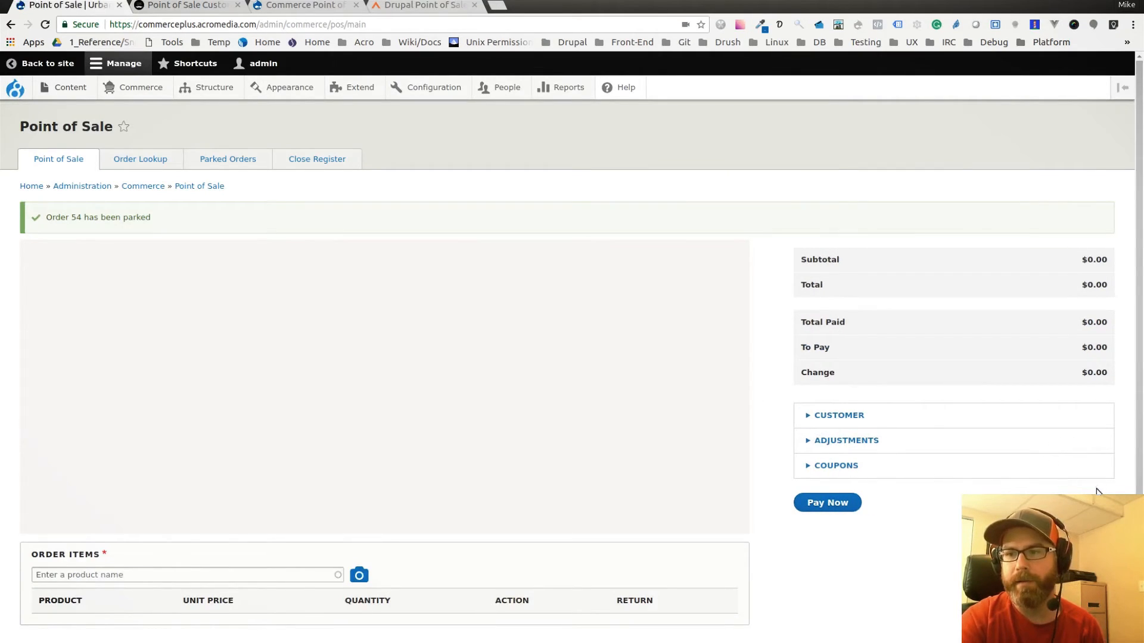
left_click_drag(47, 218, 151, 215)
left_click(152, 220)
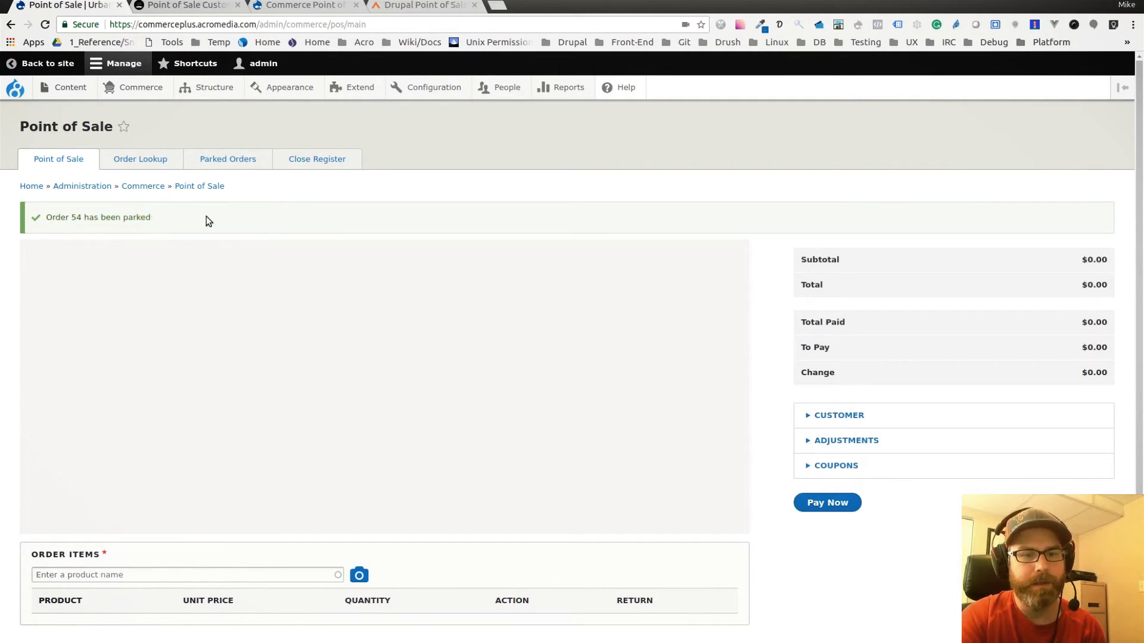
scroll(225, 212, "down", 3)
scroll(206, 205, "down", 1)
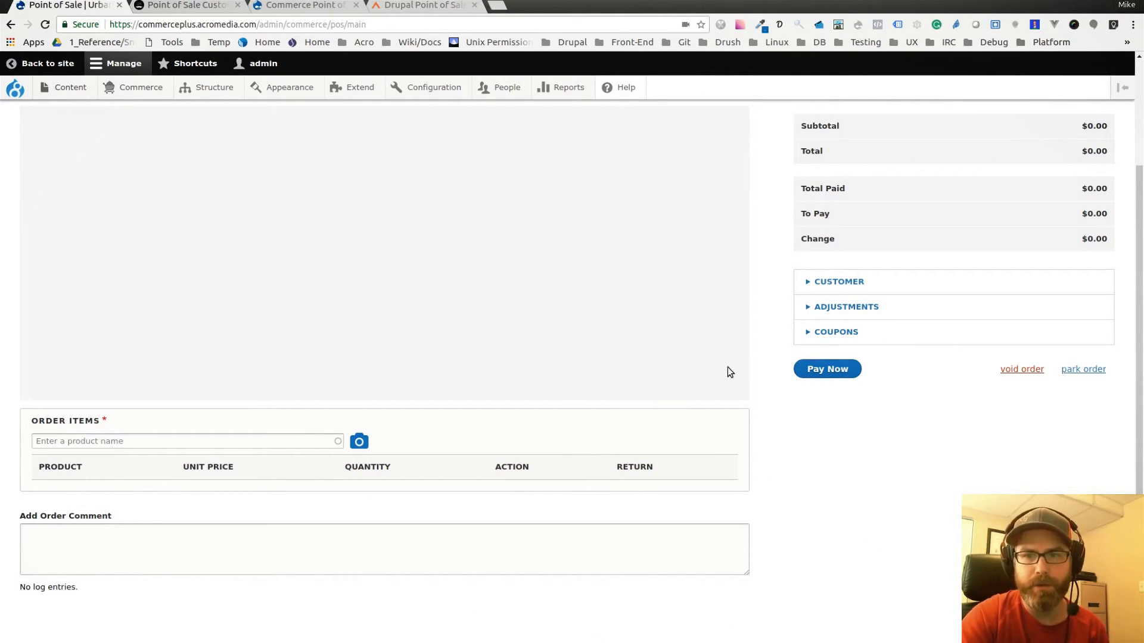
Look up the parked orders and retrieve the parked order of the account "customer" into the register.
scroll(738, 370, "up", 4)
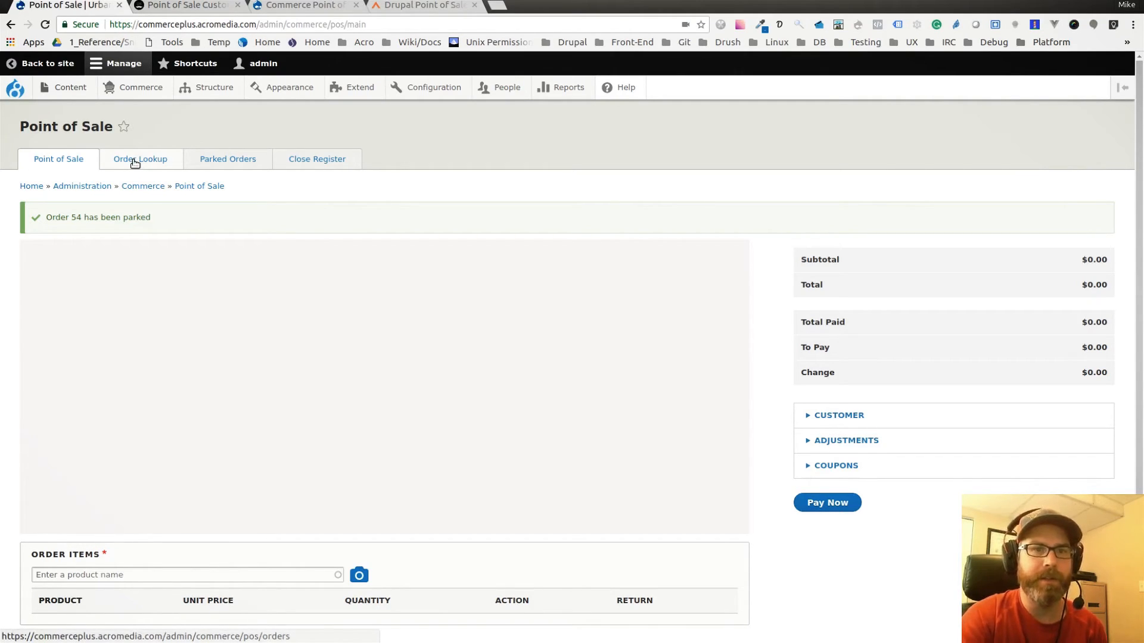
left_click(228, 162)
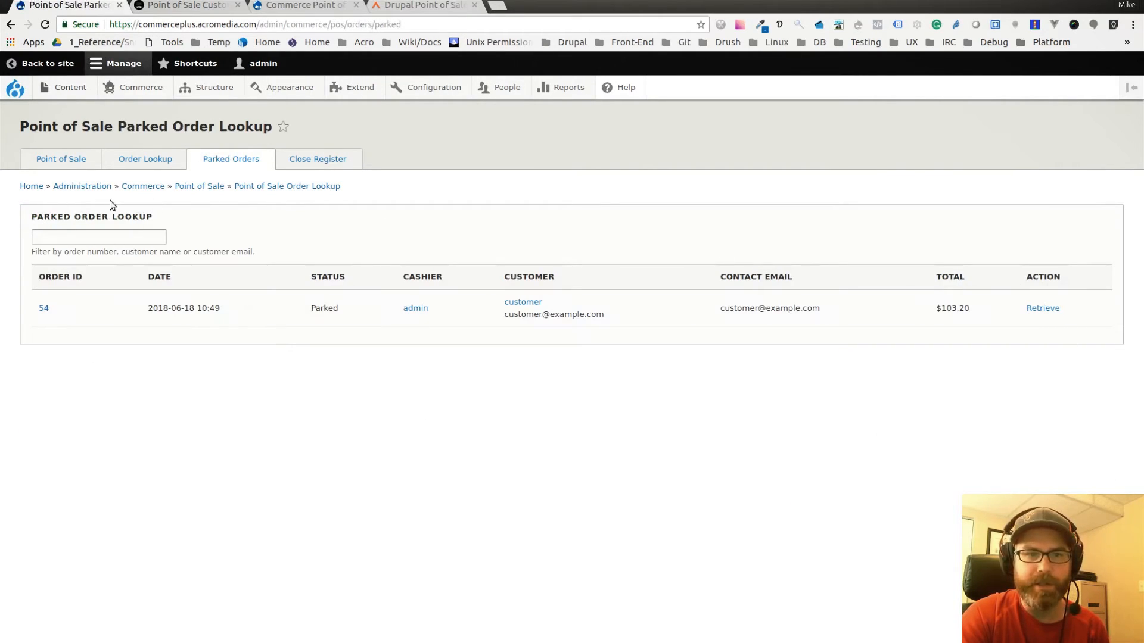
left_click(1045, 308)
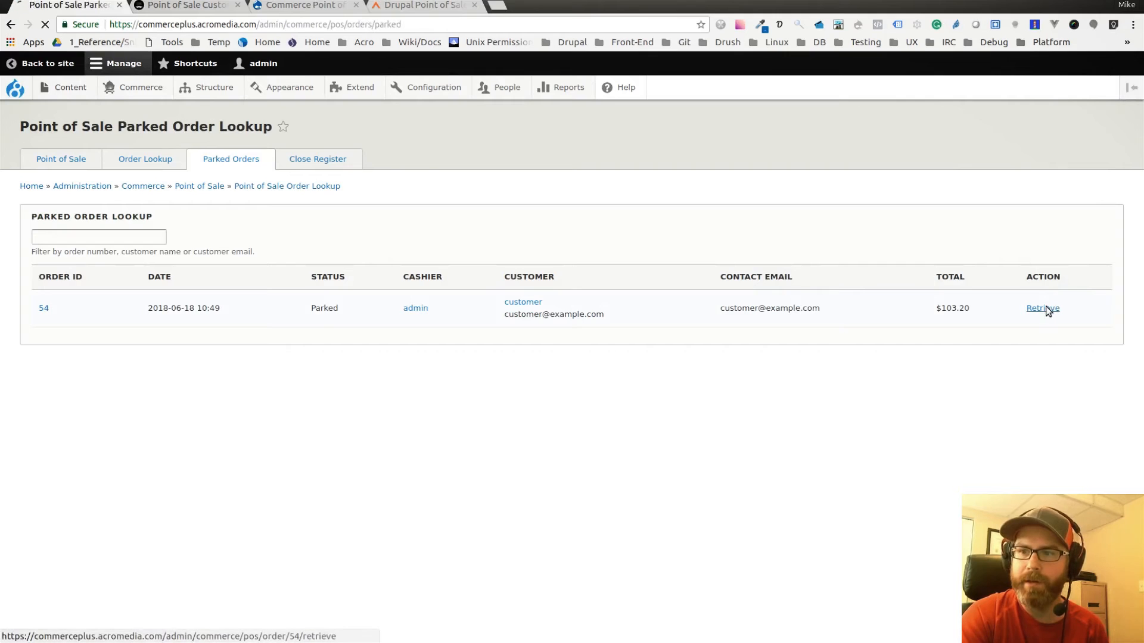
Find products with "axe" and add the UH Axe - 26", 2 lb., Natural to the order.
scroll(464, 305, "down", 3)
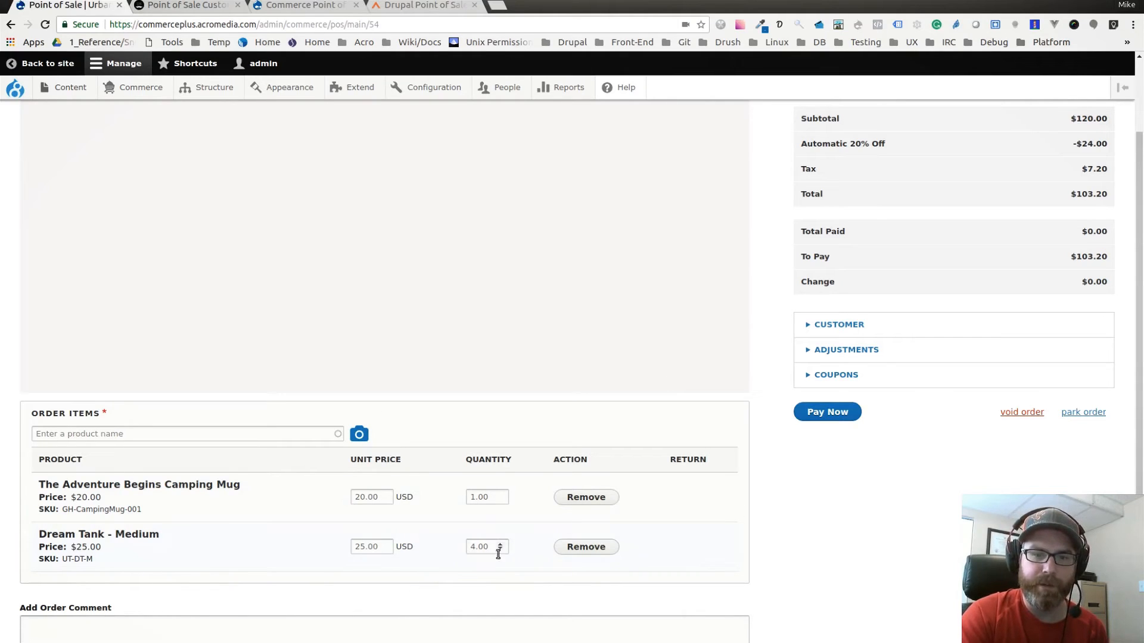
left_click(156, 438)
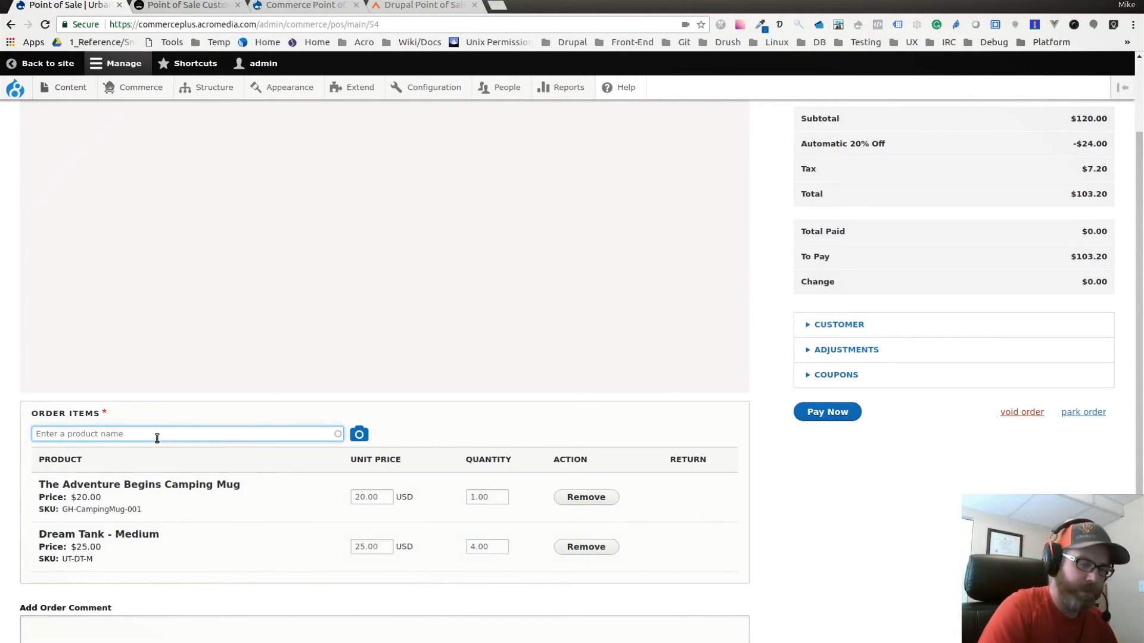
type("axe")
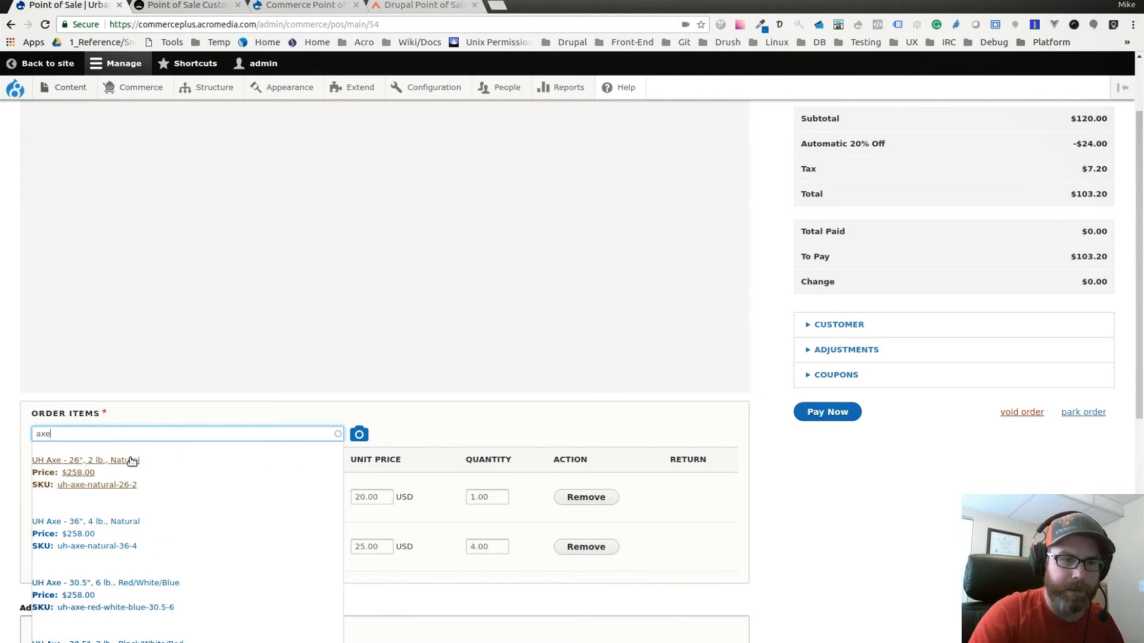
left_click(132, 461)
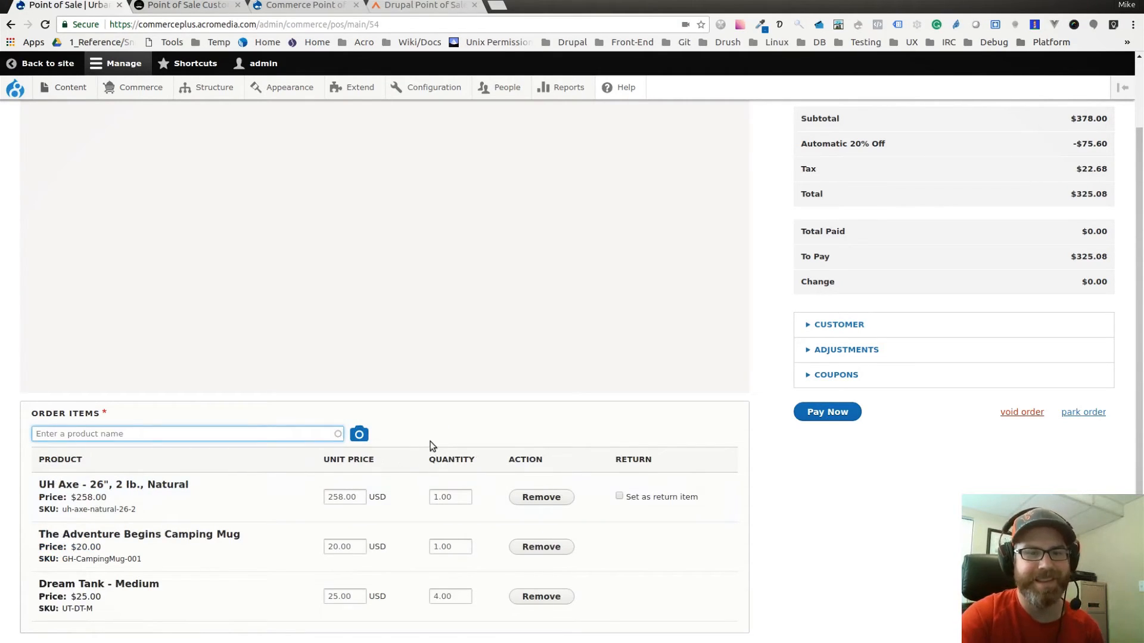
Look over the order summary and proceed to paying for the order.
scroll(766, 428, "up", 3)
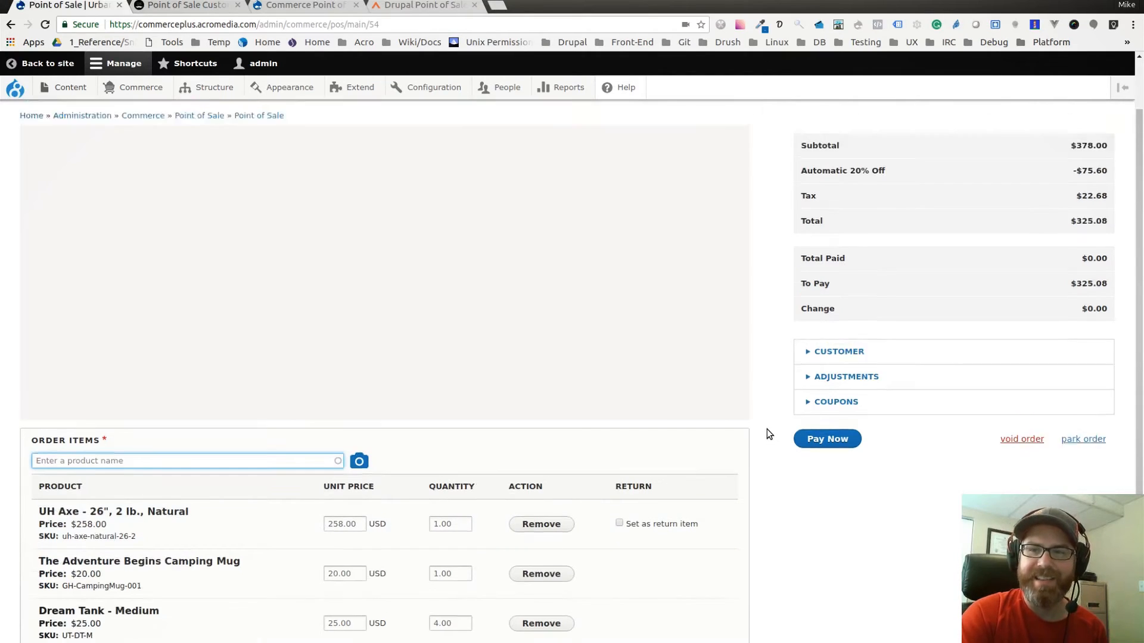
scroll(757, 397, "down", 1)
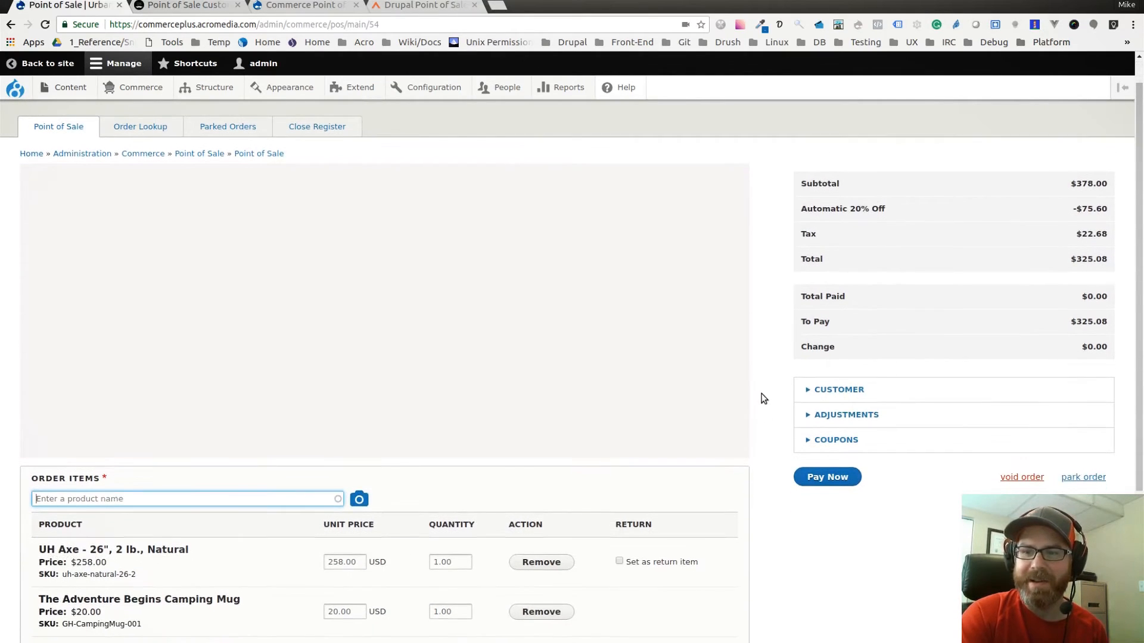
left_click(832, 477)
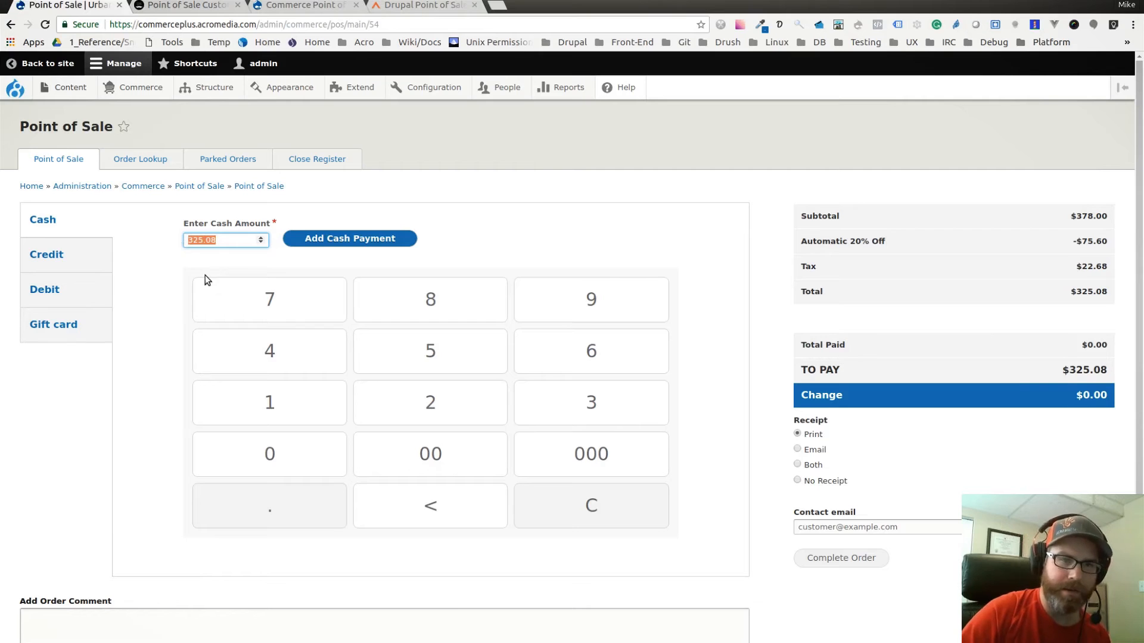
Add a credit payment of 200 to the order.
left_click(46, 255)
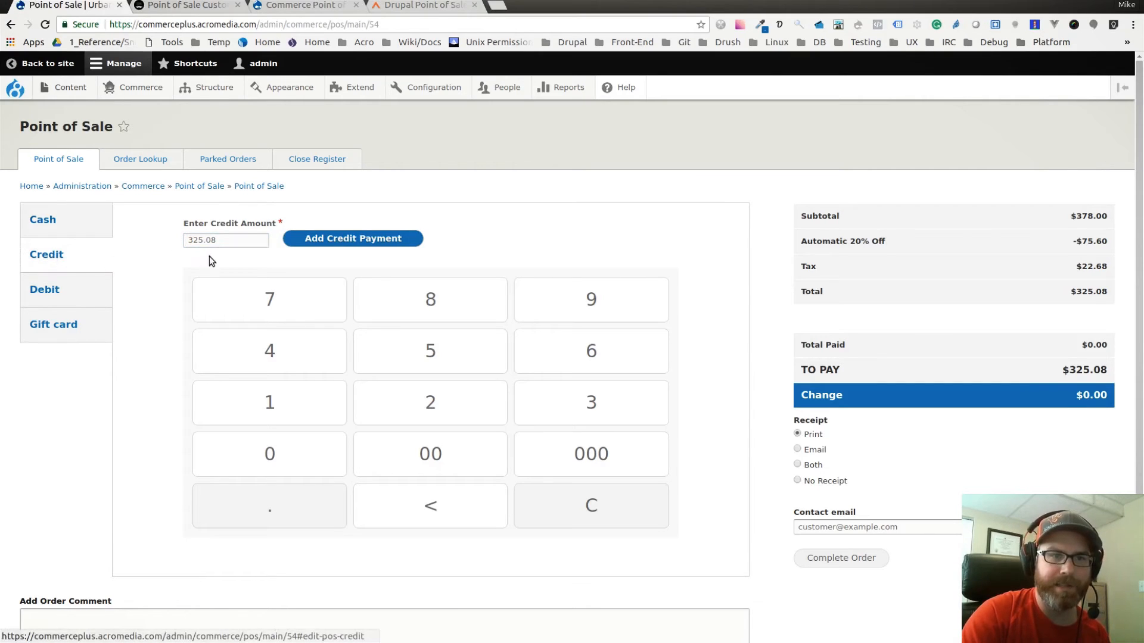
left_click_drag(233, 240, 184, 246)
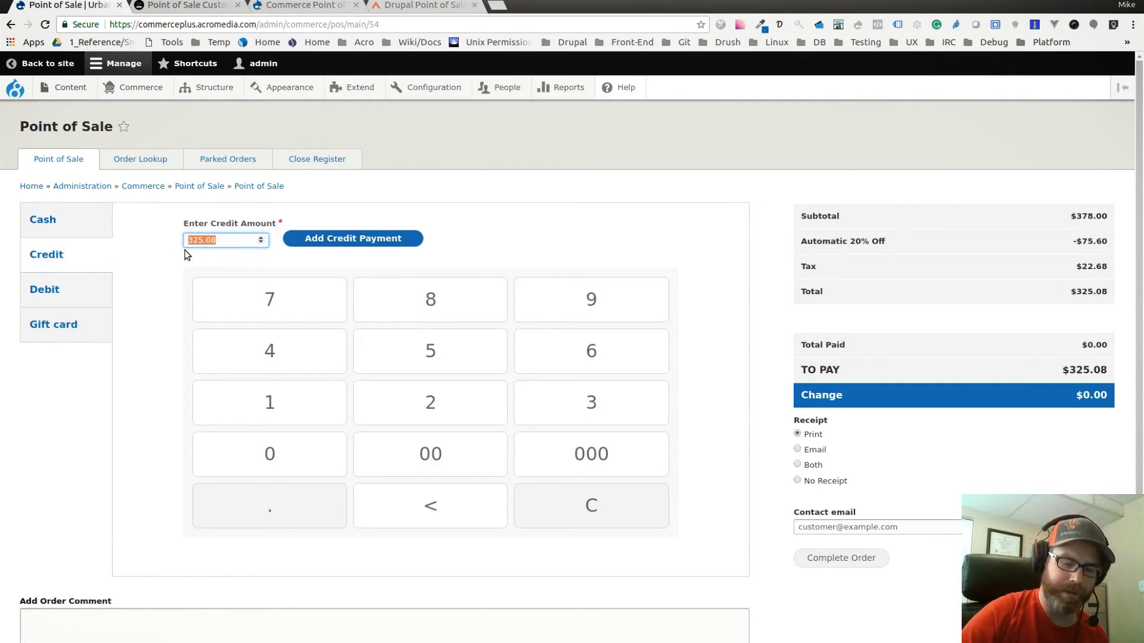
type("200")
left_click(398, 239)
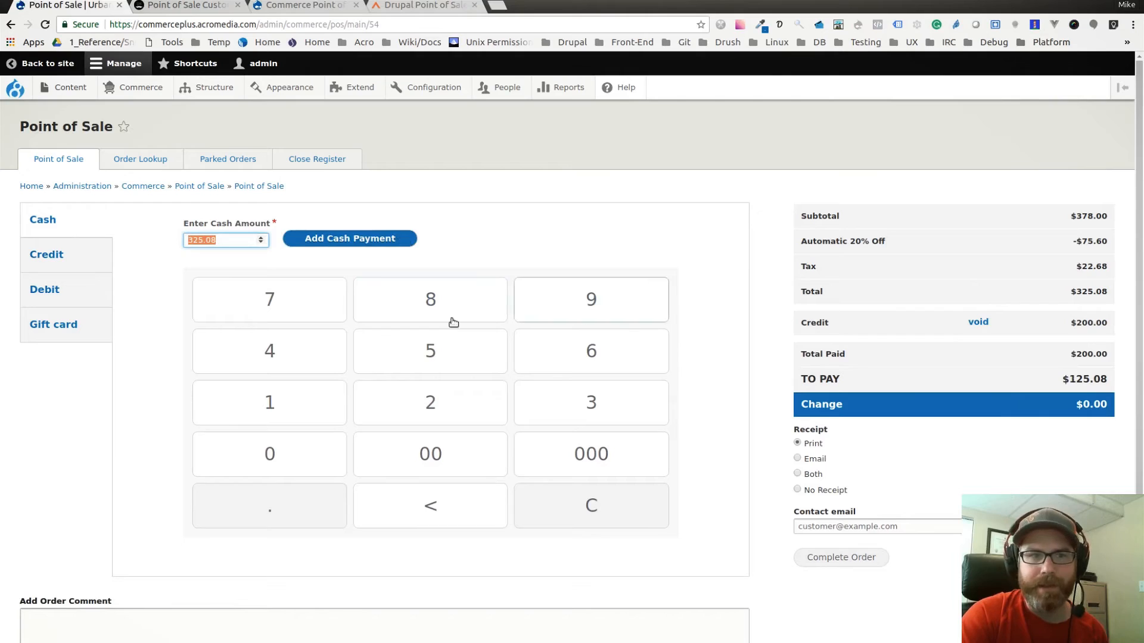
Void the credit payment on the order and check the payment summary.
left_click_drag(808, 320, 892, 322)
left_click(910, 334)
left_click(978, 322)
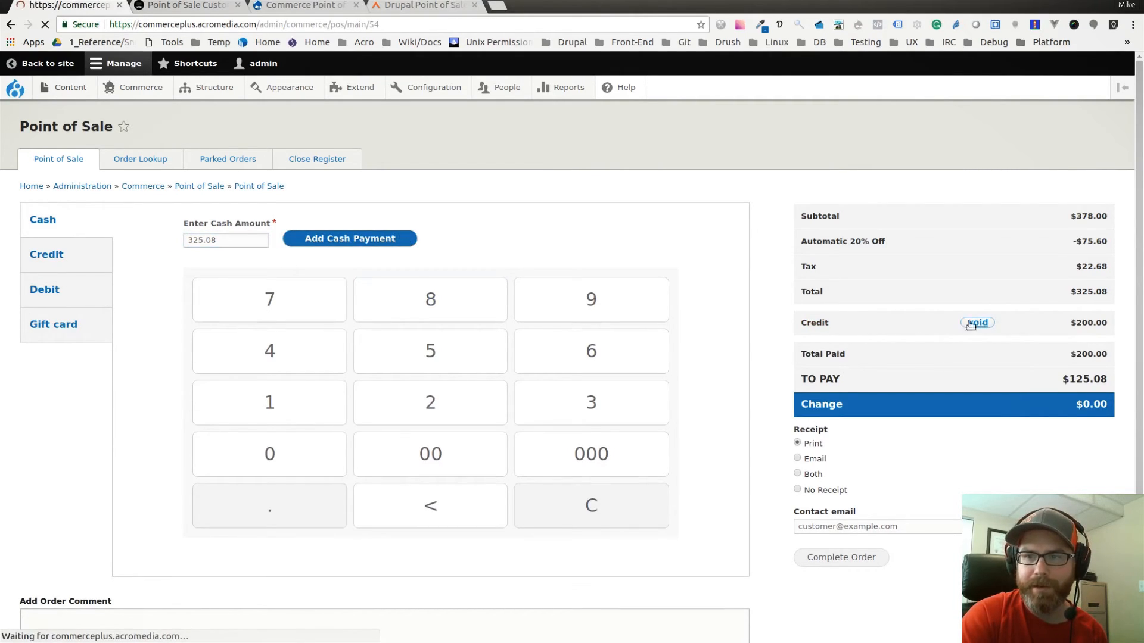
scroll(671, 300, "down", 3)
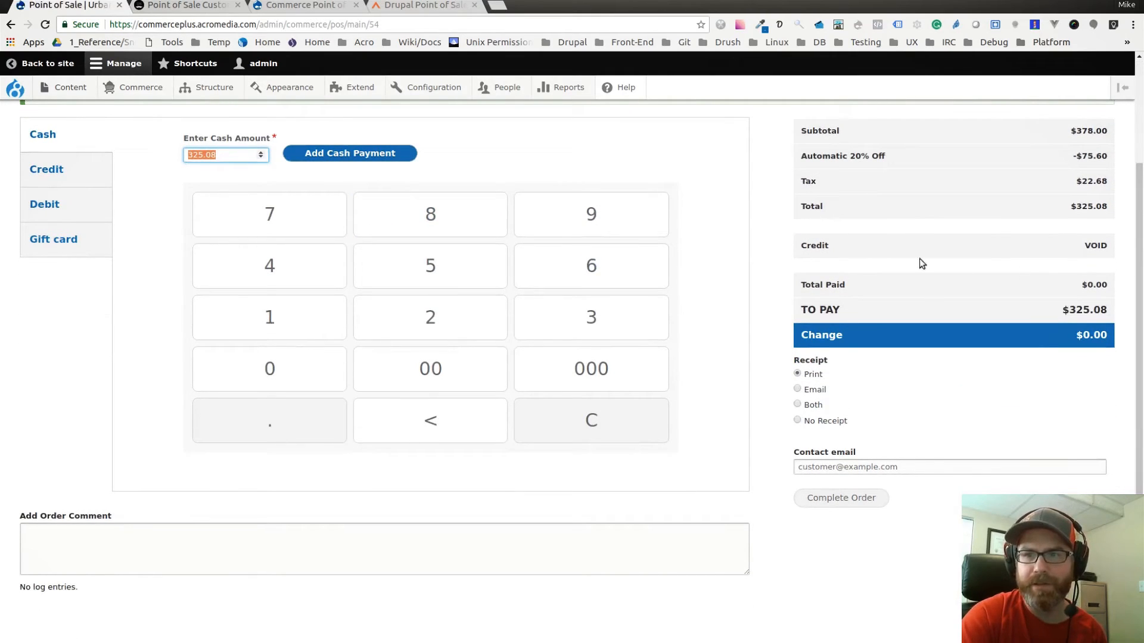
Add a cash payment of 200 to the order.
scroll(166, 220, "up", 2)
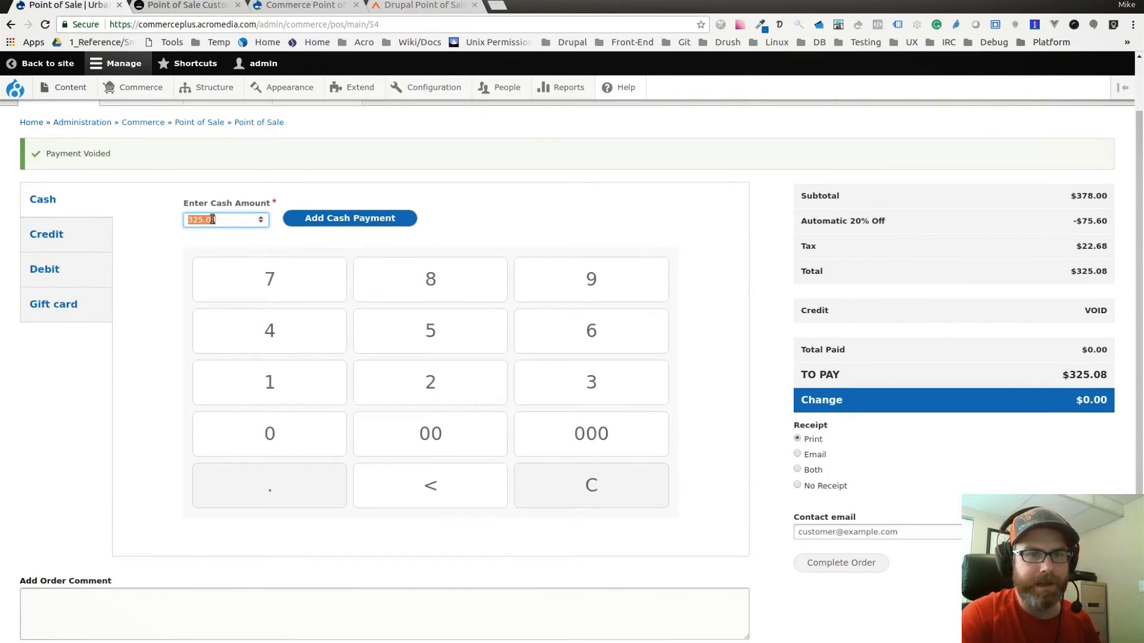
type("200")
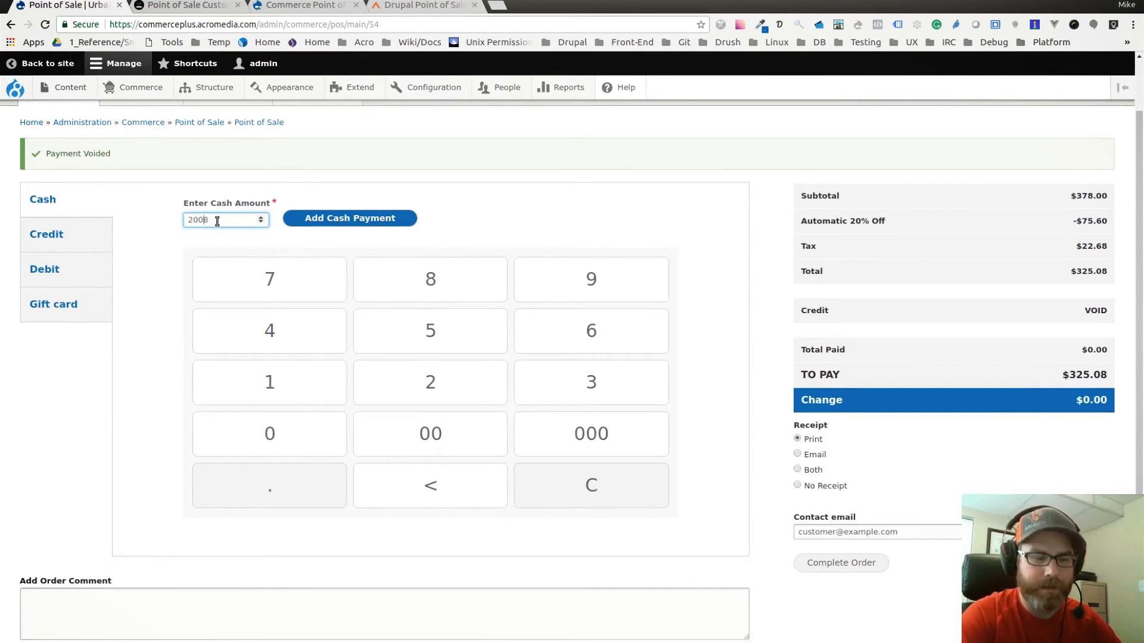
left_click(292, 222)
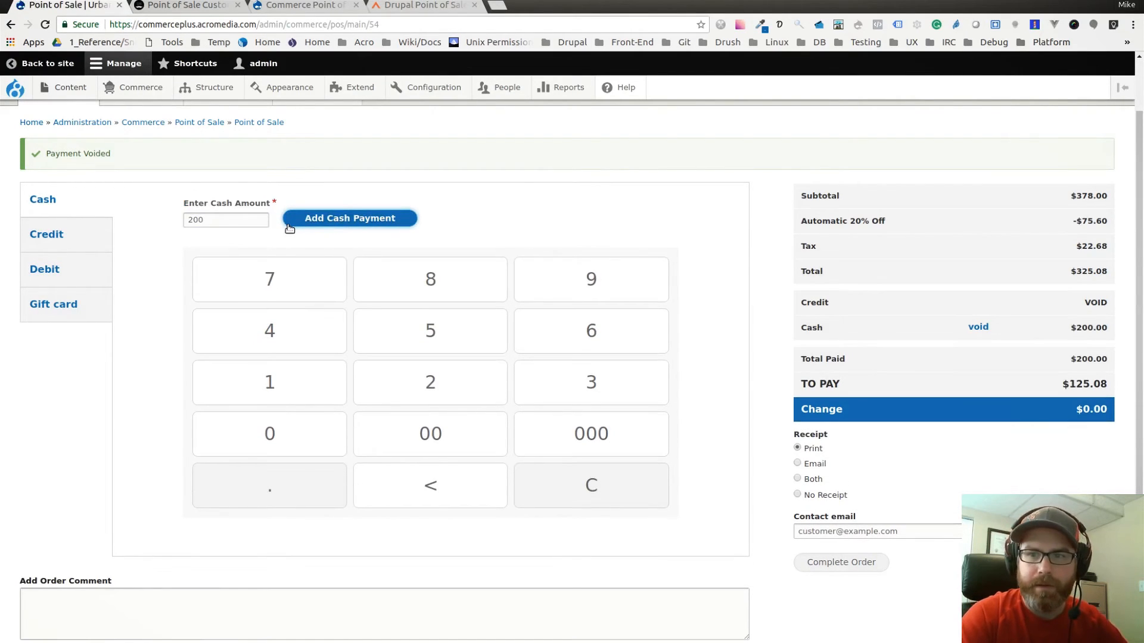
Add a credit payment of 125.08 to the order for the outstanding balance.
left_click(85, 242)
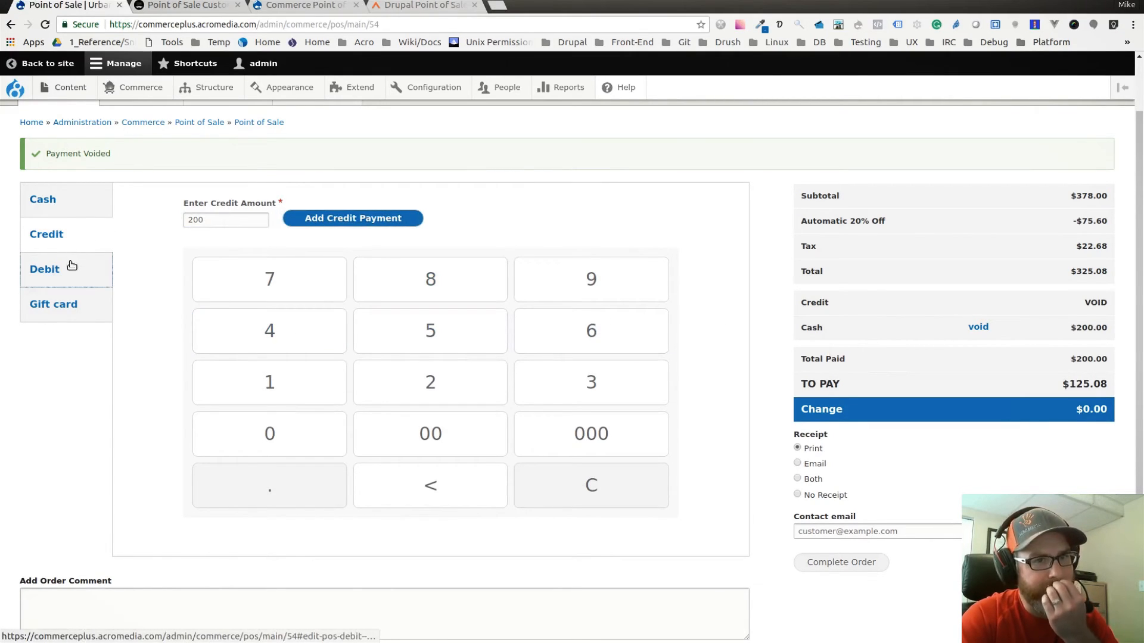
left_click(214, 222)
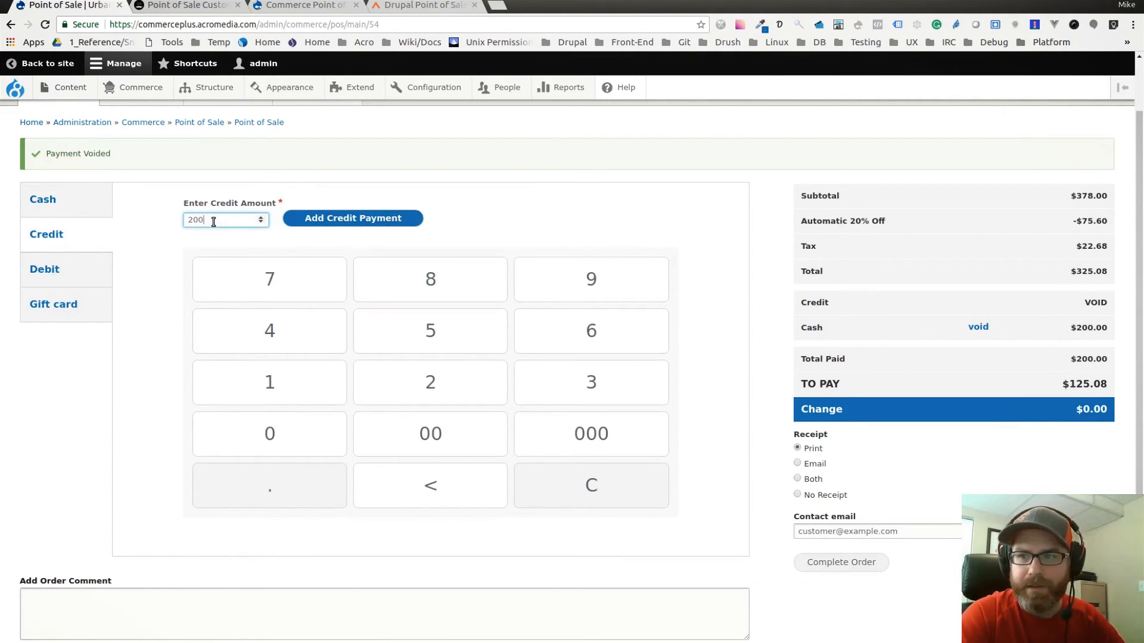
left_click_drag(1063, 384, 1073, 384)
left_click(1102, 384)
double_click(220, 220)
type("125.08")
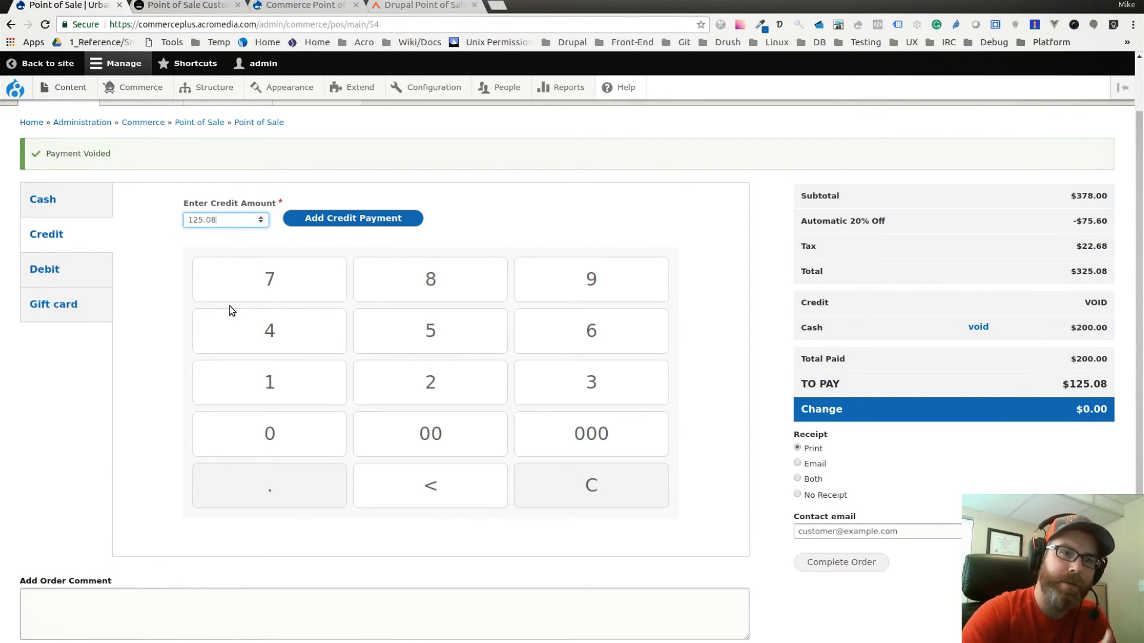
left_click(362, 219)
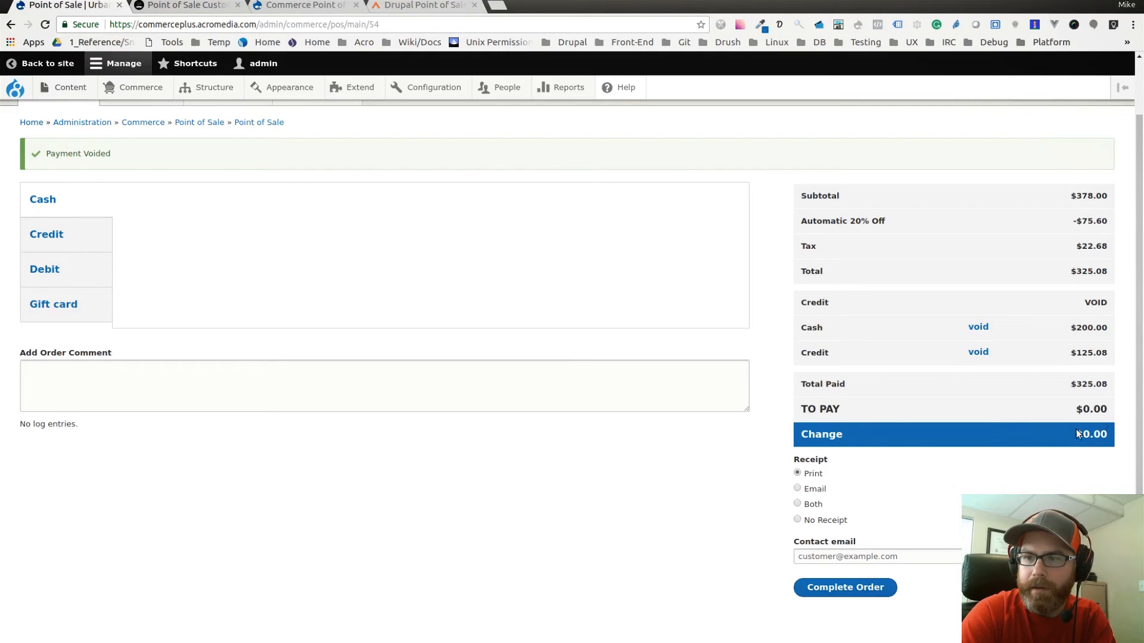
Check the amount left to pay, choose Email as the receipt option and complete the order.
left_click_drag(803, 407, 867, 410)
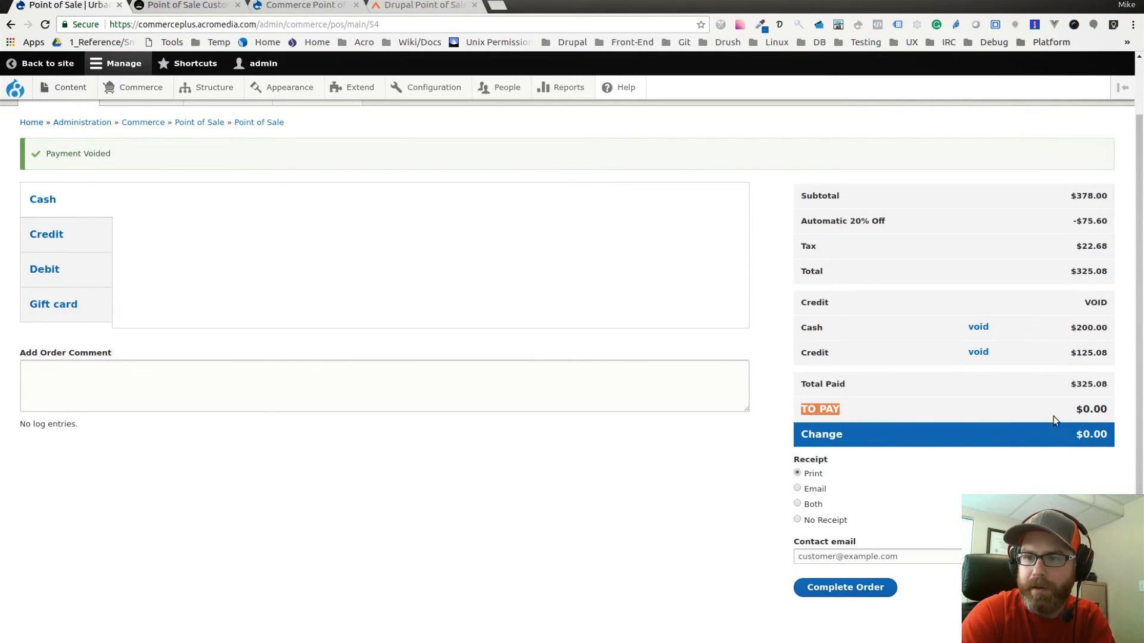
double_click(1096, 411)
left_click(930, 463)
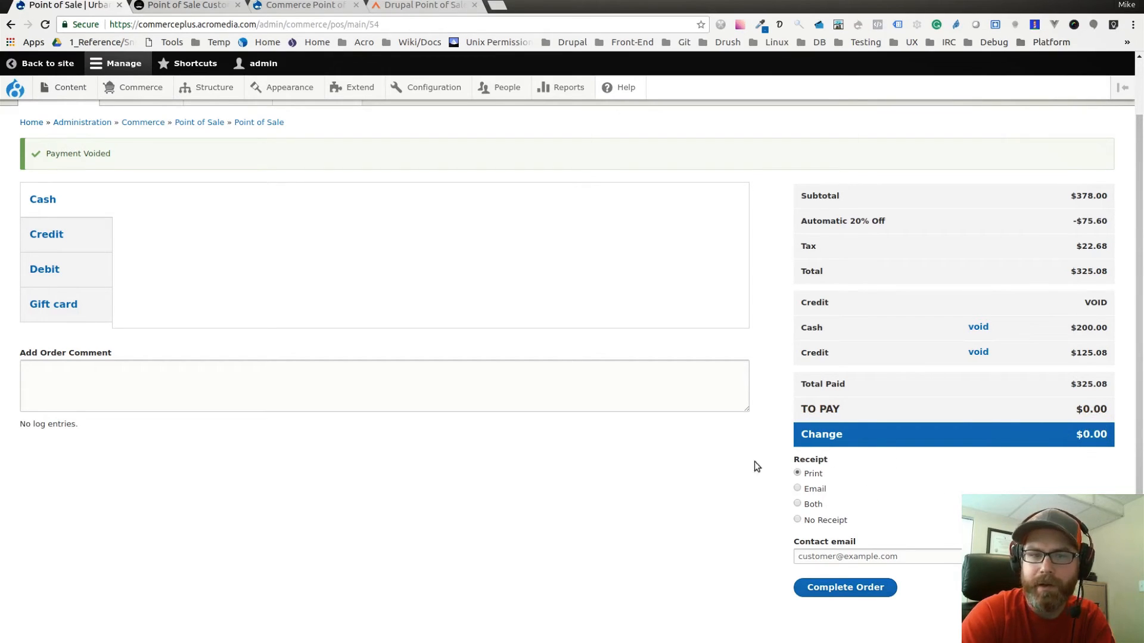
scroll(731, 457, "down", 1)
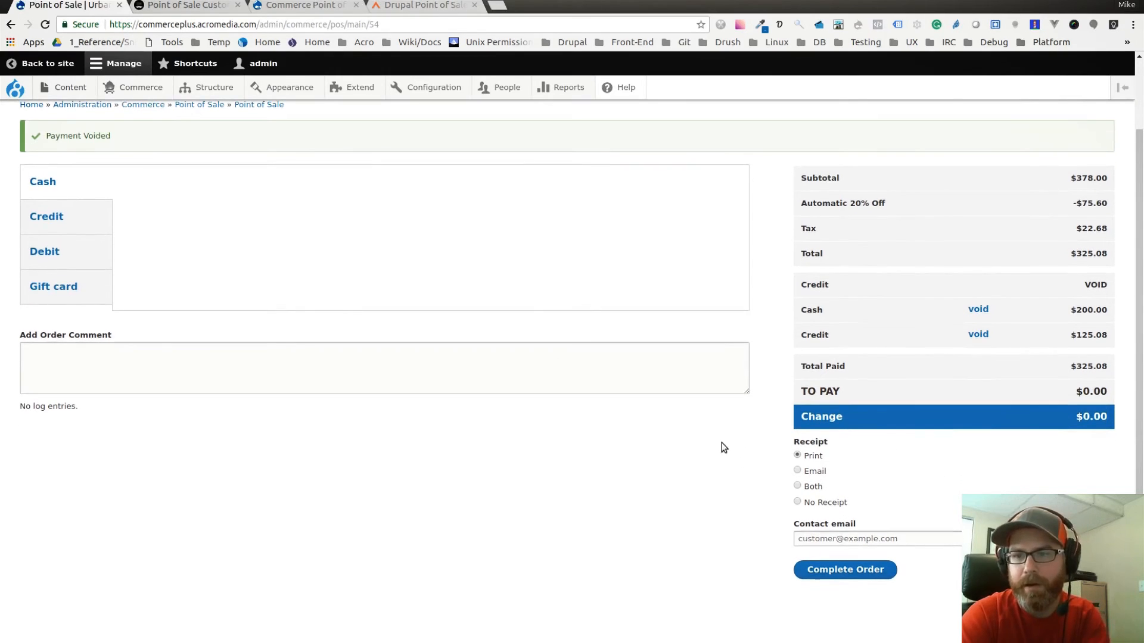
left_click(814, 473)
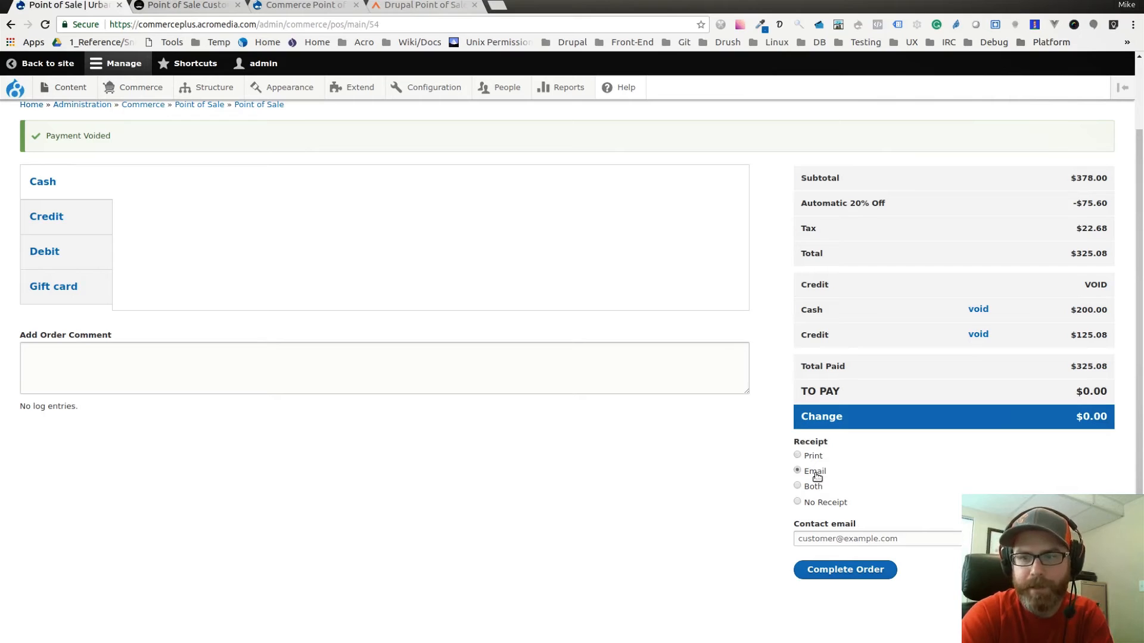
left_click(848, 571)
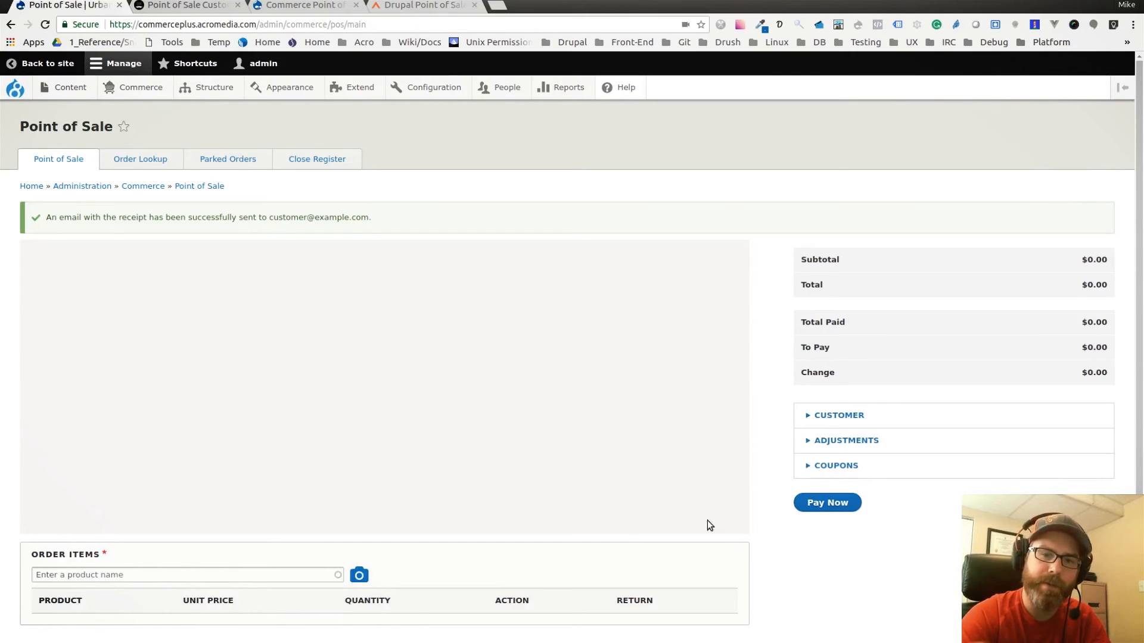
Look over the cleared point of sale page and open the end-of-day report for closing the register.
scroll(703, 512, "down", 1)
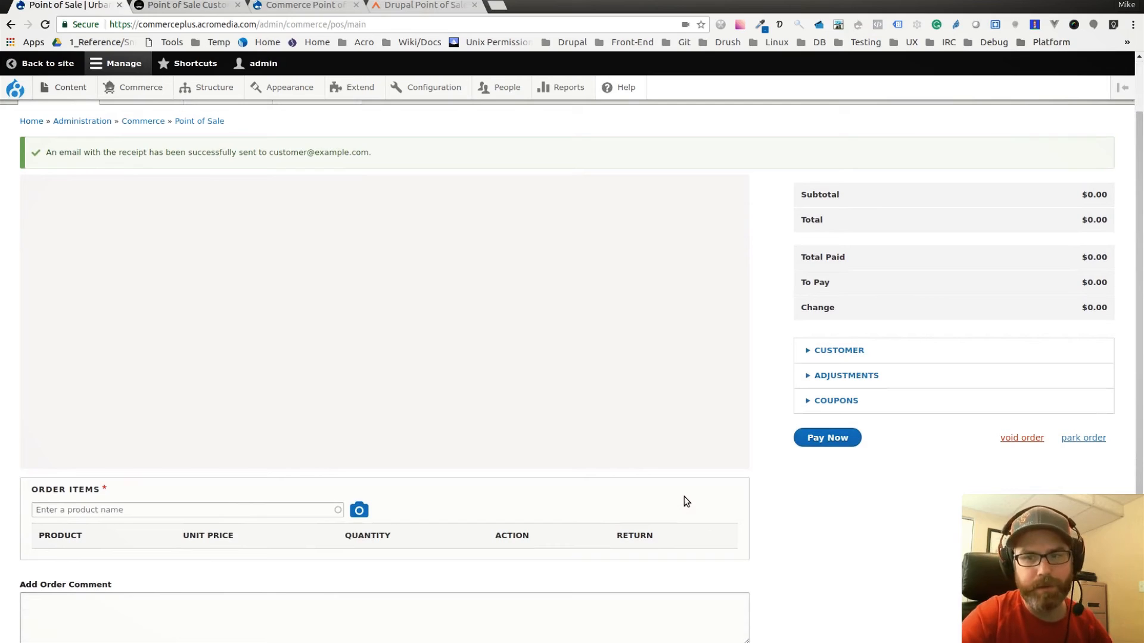
scroll(685, 501, "down", 1)
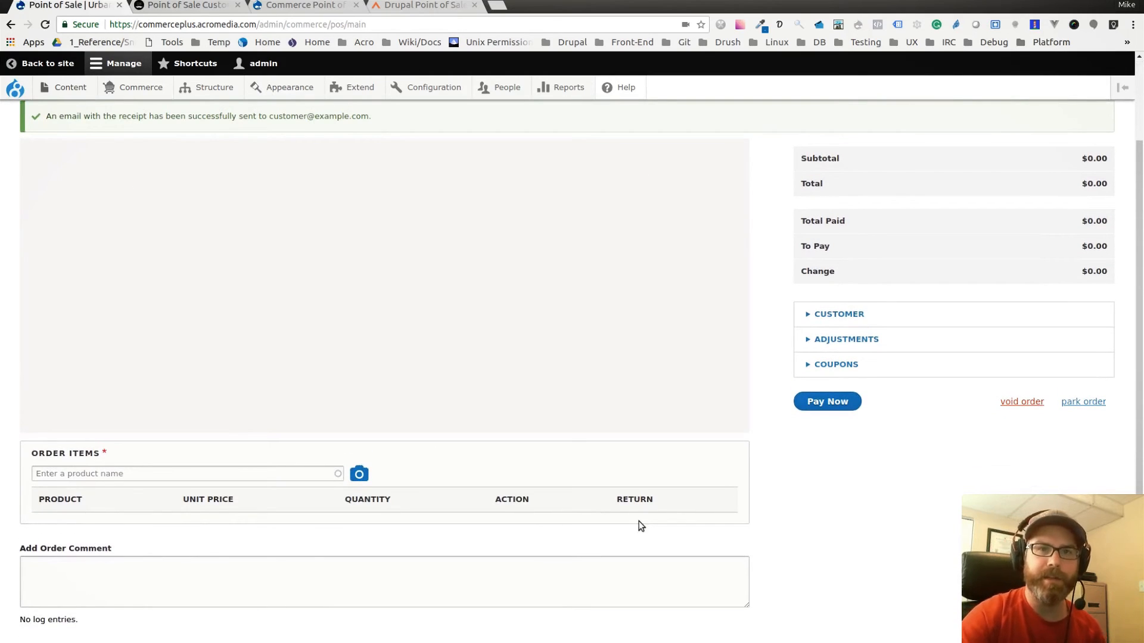
scroll(745, 492, "up", 2)
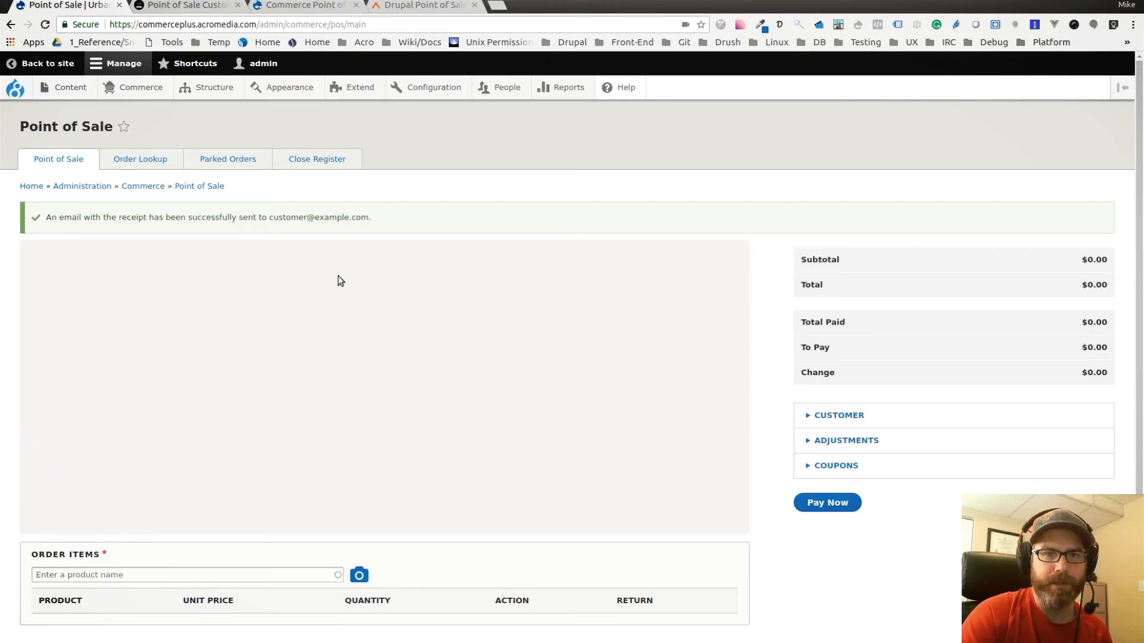
left_click(308, 161)
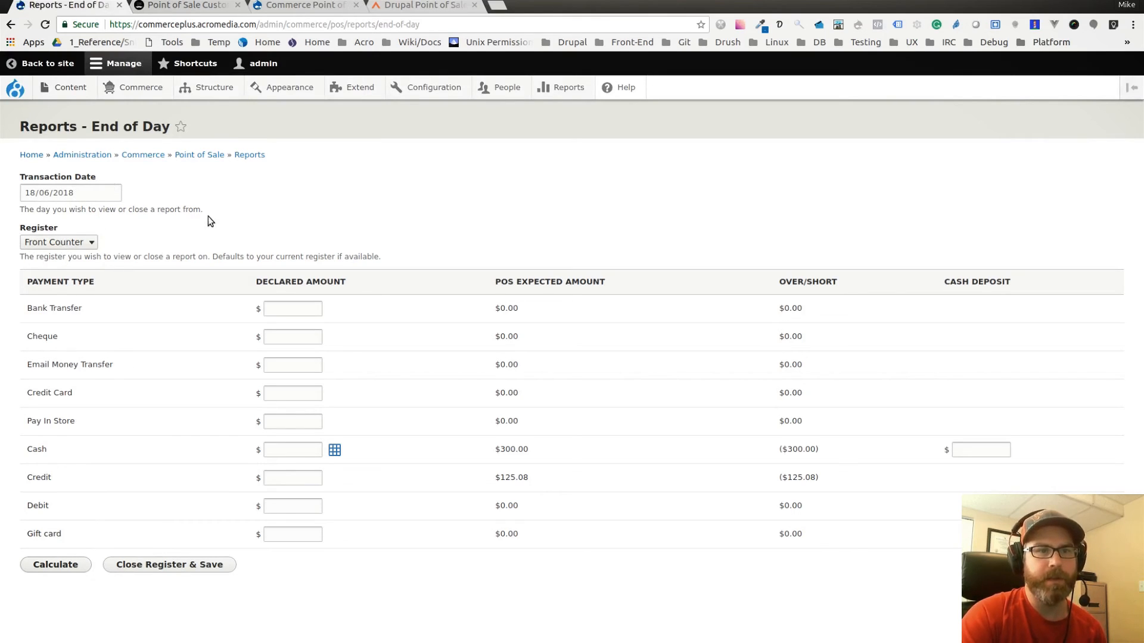
Enter 0 as the declared amount for every payment type in the Front Counter end-of-day report.
left_click(295, 304)
left_click(291, 339)
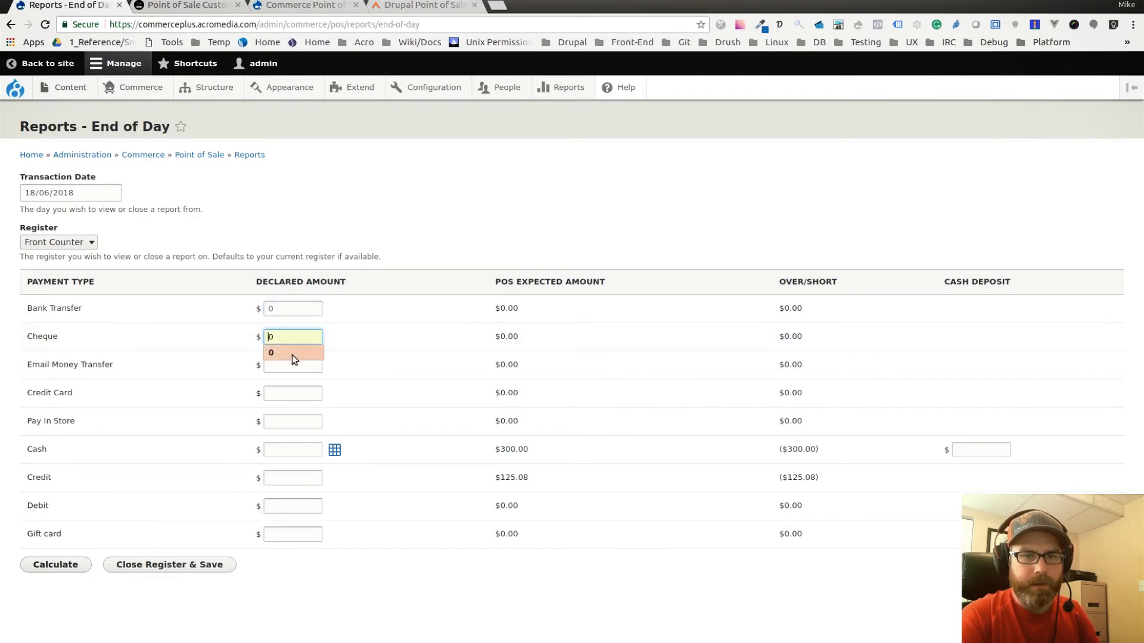
left_click(293, 352)
left_click(289, 370)
left_click(285, 395)
left_click(241, 395)
triple_click(282, 369)
type("0")
left_click(252, 379)
left_click(270, 393)
type("0")
left_click(238, 404)
left_click(267, 422)
type("0")
left_click(239, 436)
left_click(275, 453)
type("0")
left_click(230, 462)
left_click(276, 478)
type("0")
left_click(235, 494)
left_click(271, 507)
type("0")
left_click(275, 535)
type("0")
Set the declared amount for Credit to 125.08.
left_click(286, 478)
left_click_drag(286, 478, 257, 477)
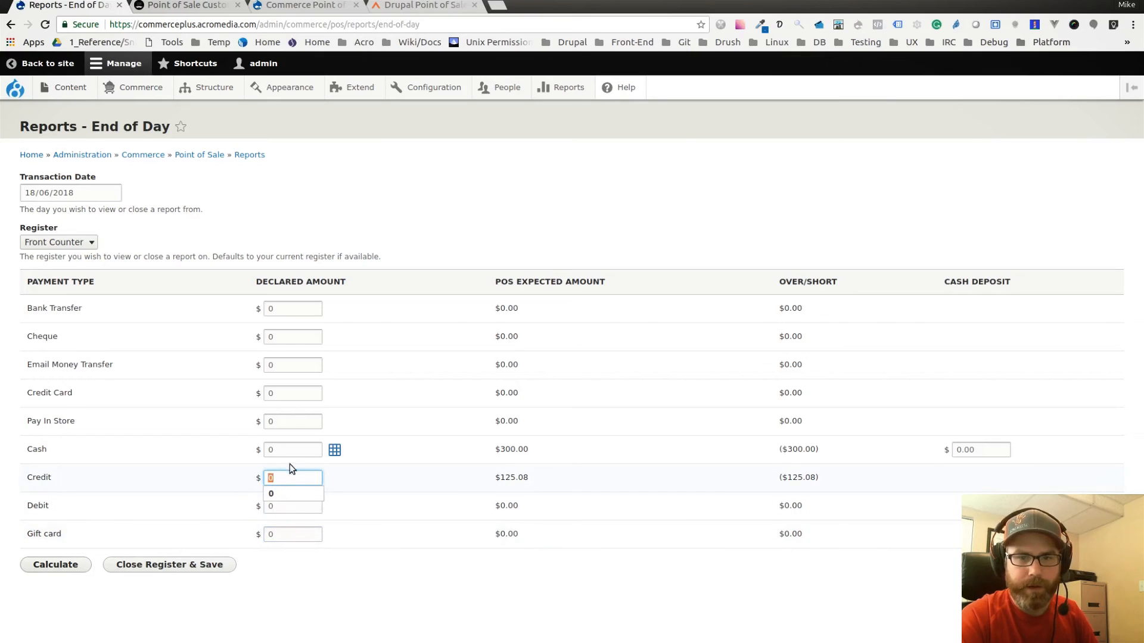
type("125.08")
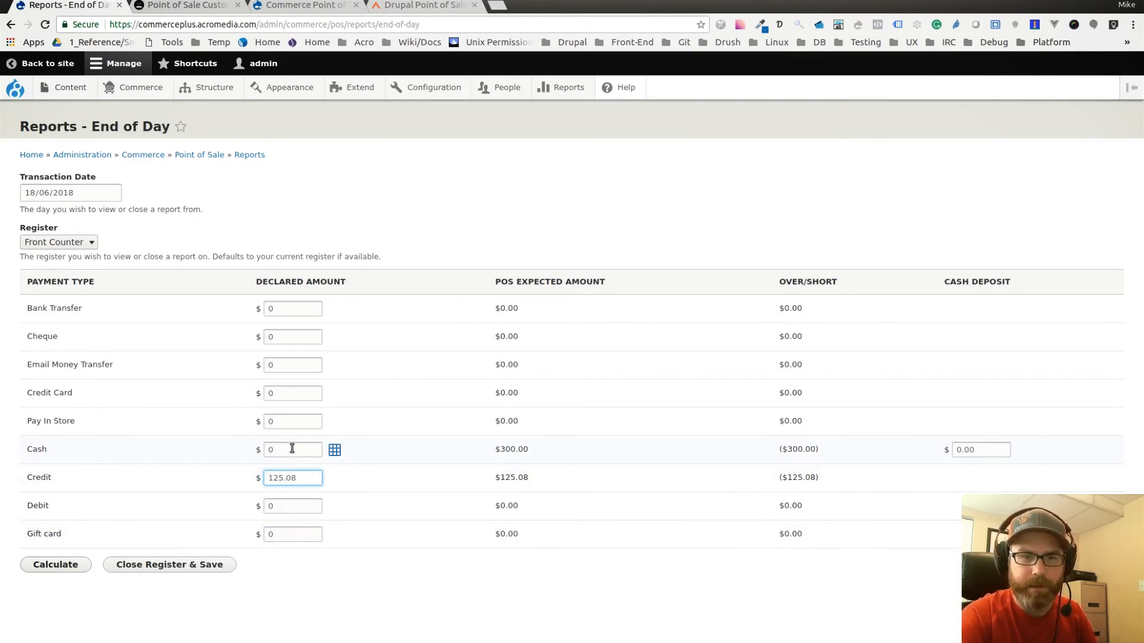
Set the declared cash amount to 300 with a cash deposit of 200.00, and close and save the register.
left_click(291, 448)
left_click_drag(291, 448, 248, 445)
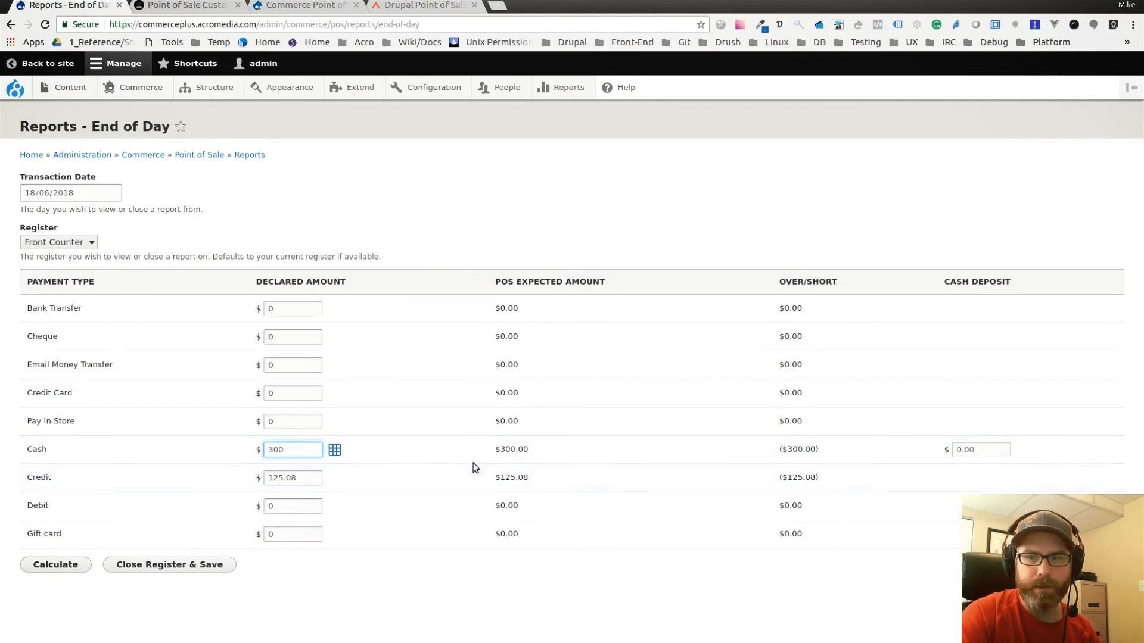
left_click(423, 449)
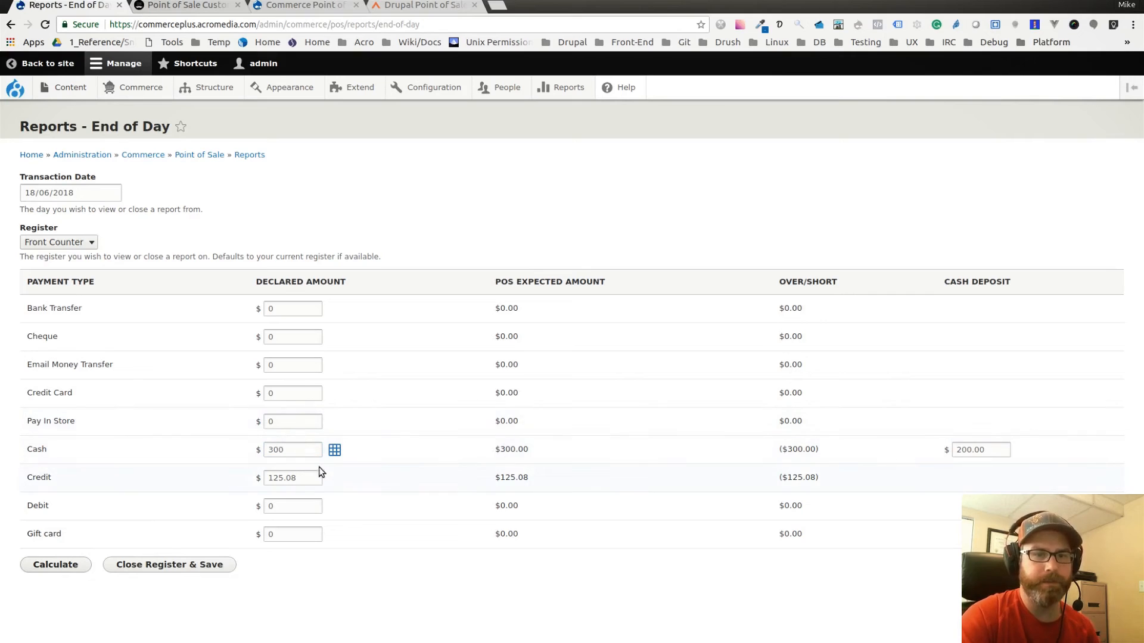
left_click(156, 564)
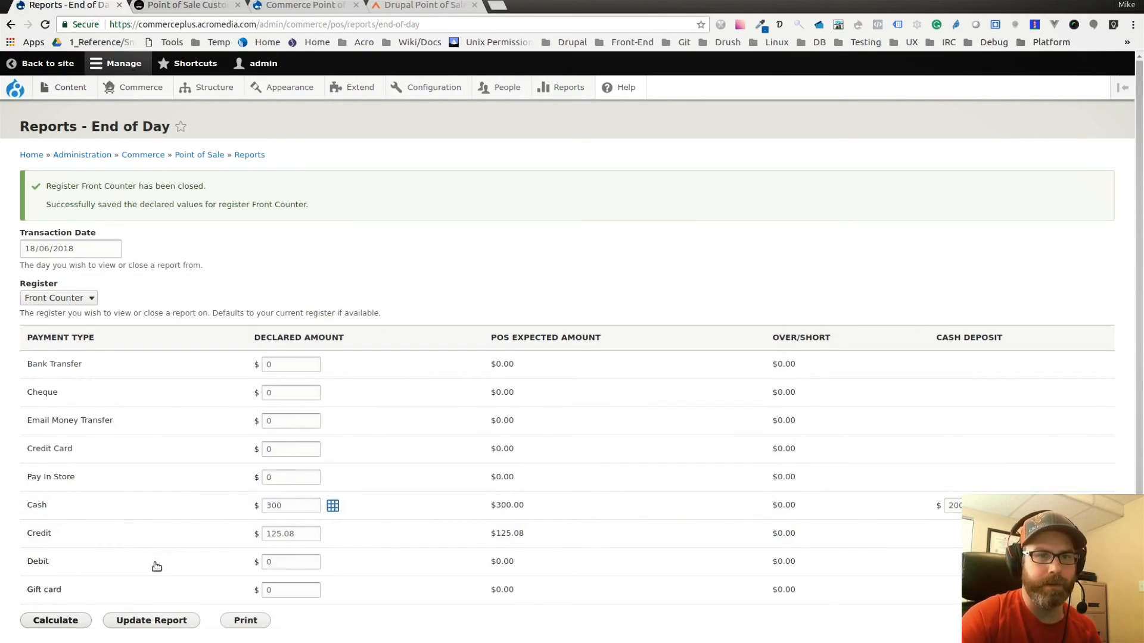
Open the point of sale label printing page, search for "mug" and add Adventure Fuel Camping Mug to the labels.
mouse_move(145, 95)
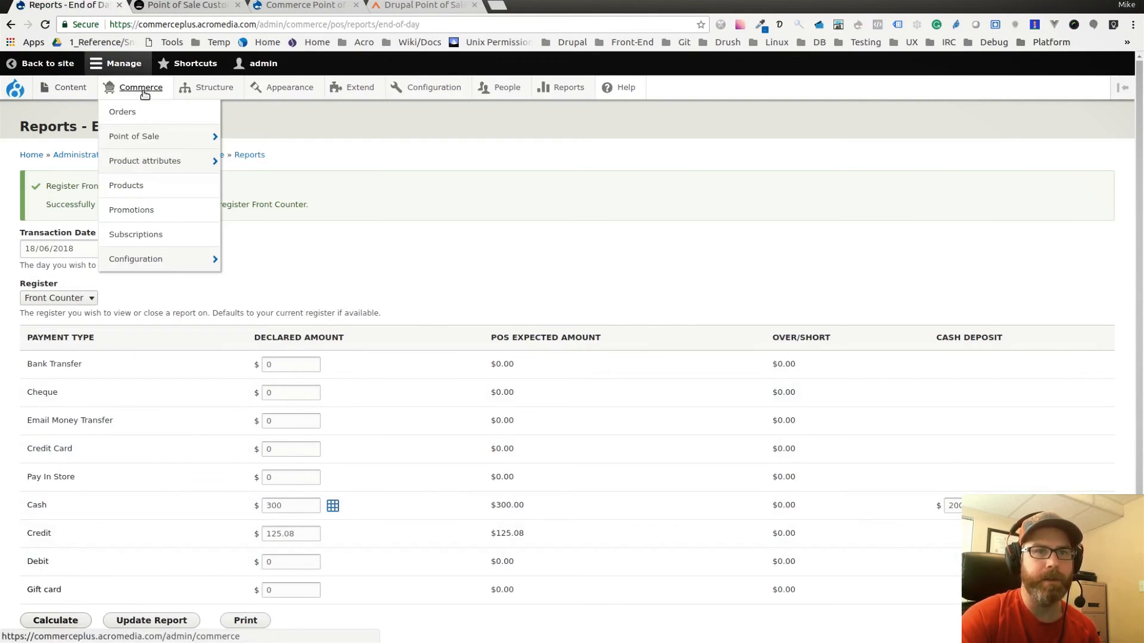
mouse_move(147, 132)
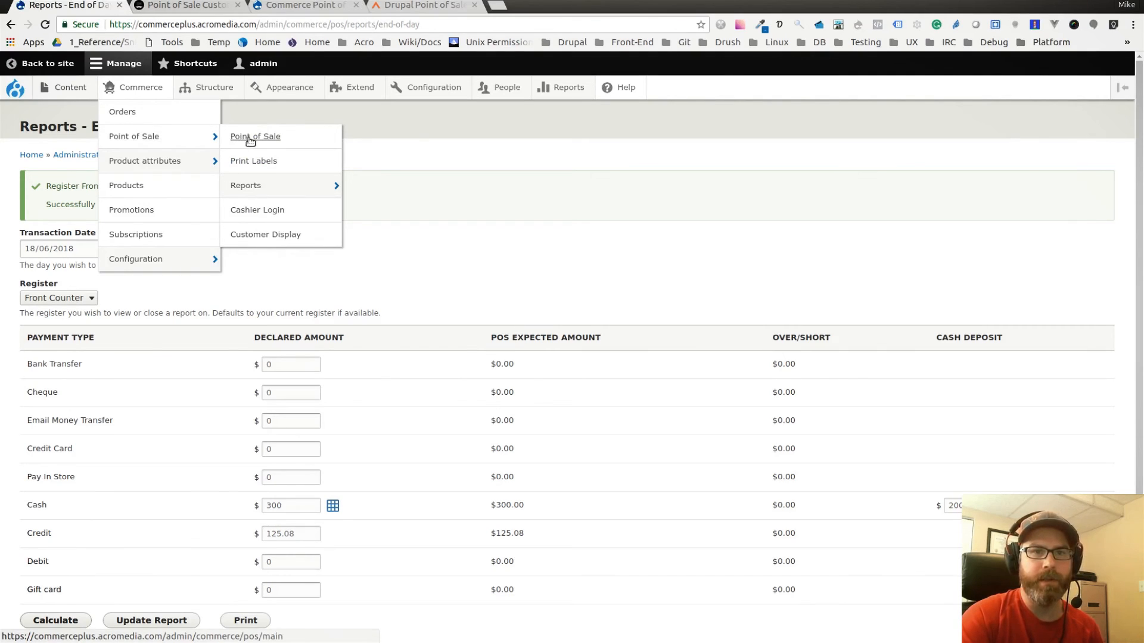
left_click(264, 168)
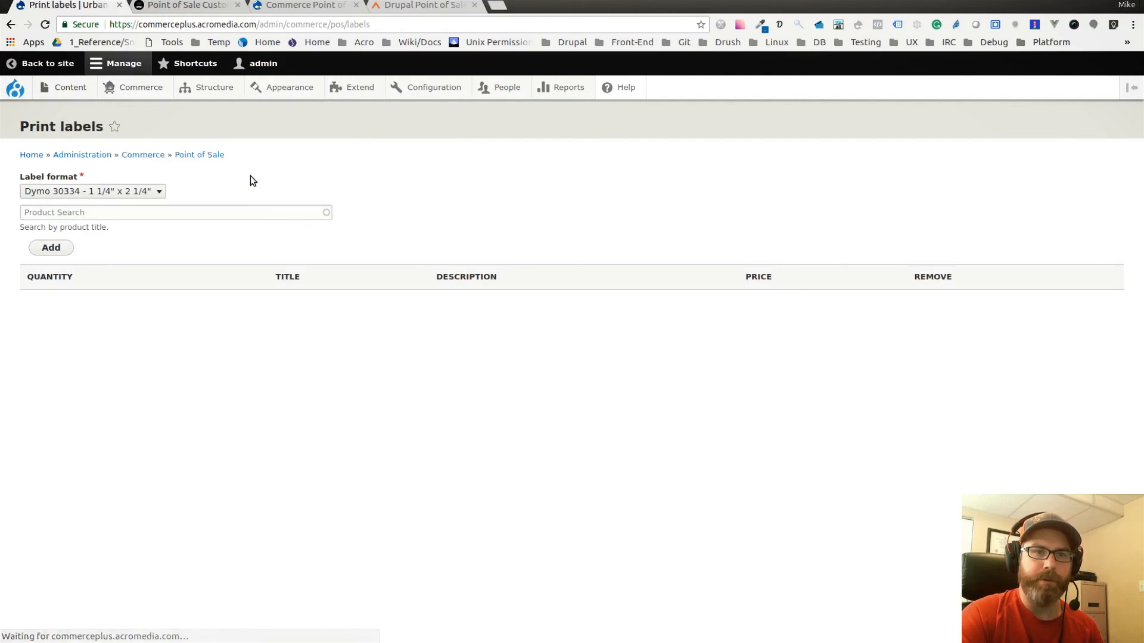
left_click(85, 214)
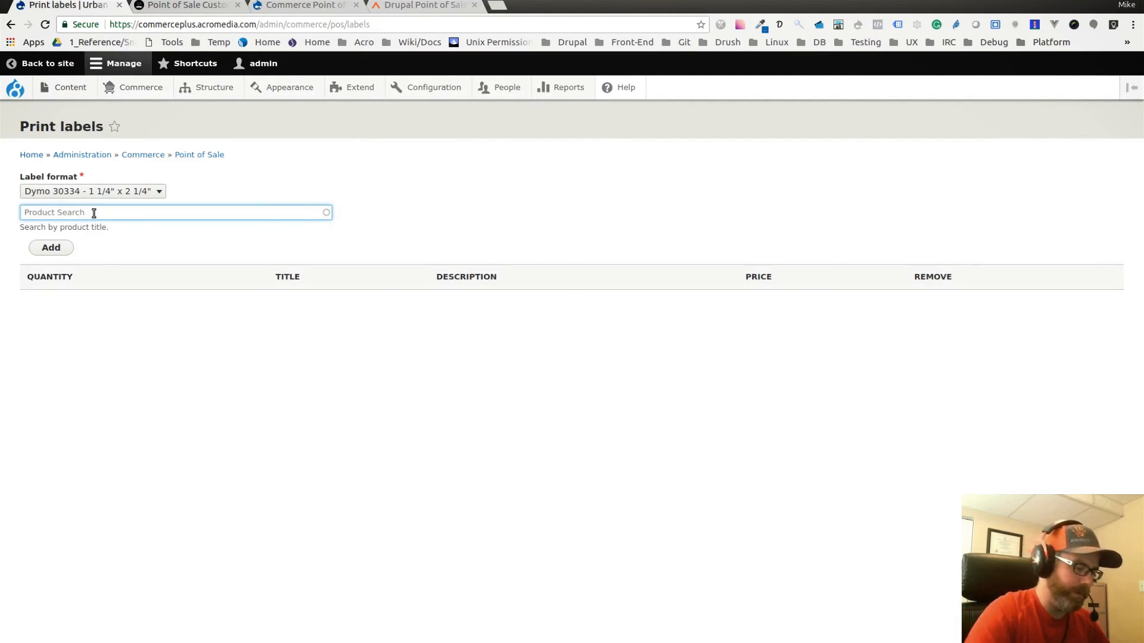
type("mug")
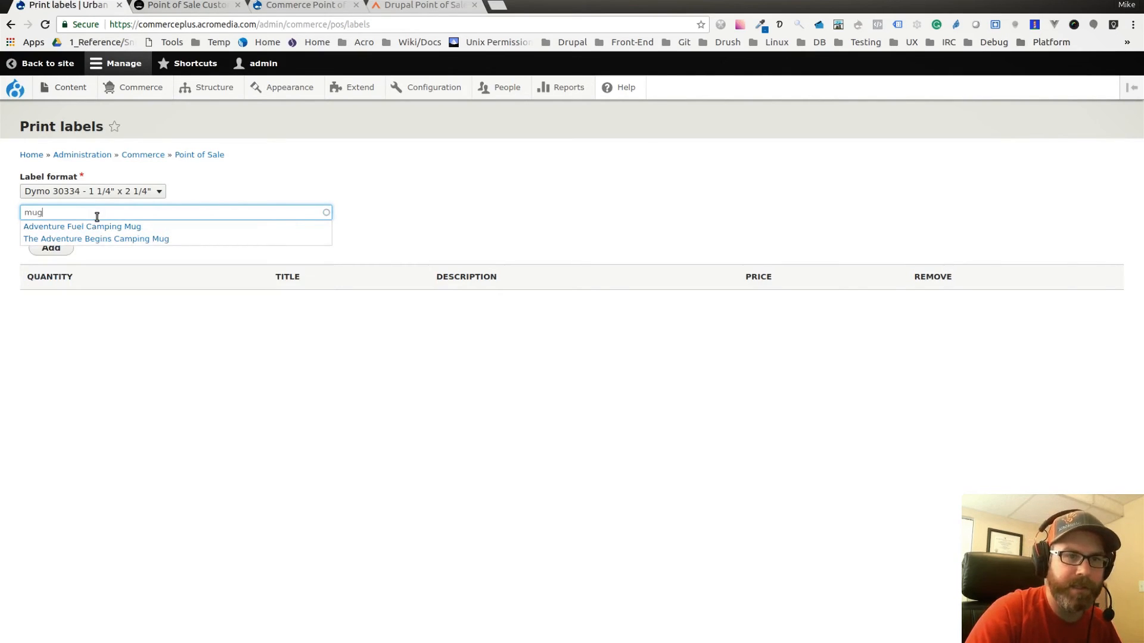
left_click(94, 226)
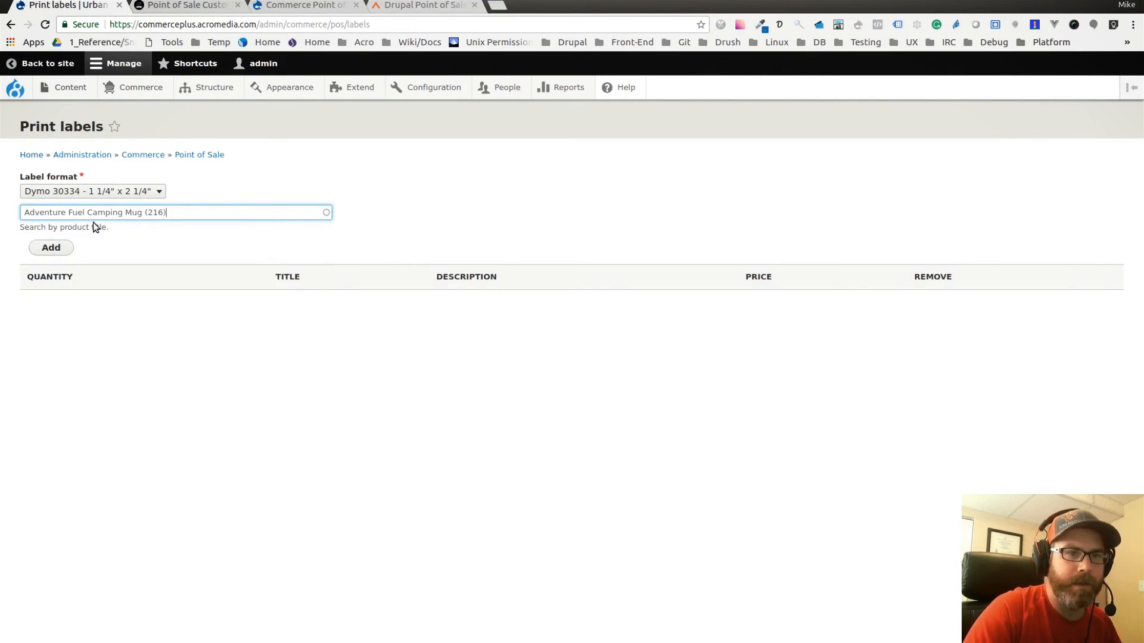
left_click(46, 247)
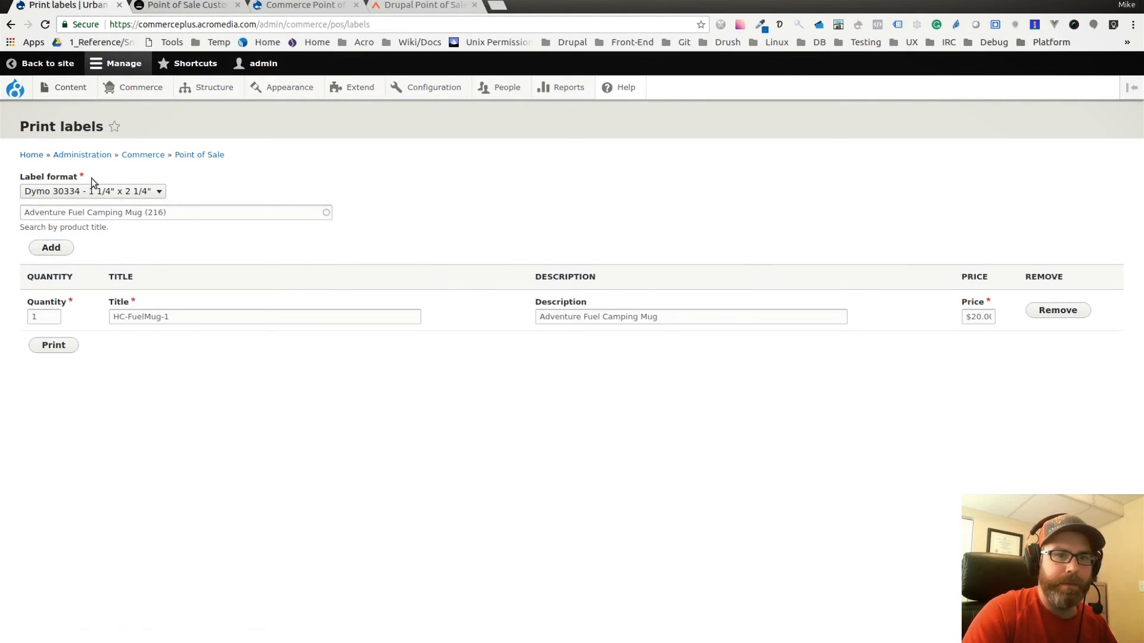
Check the available label formats and set the mug's label quantity to 20.
left_click(149, 192)
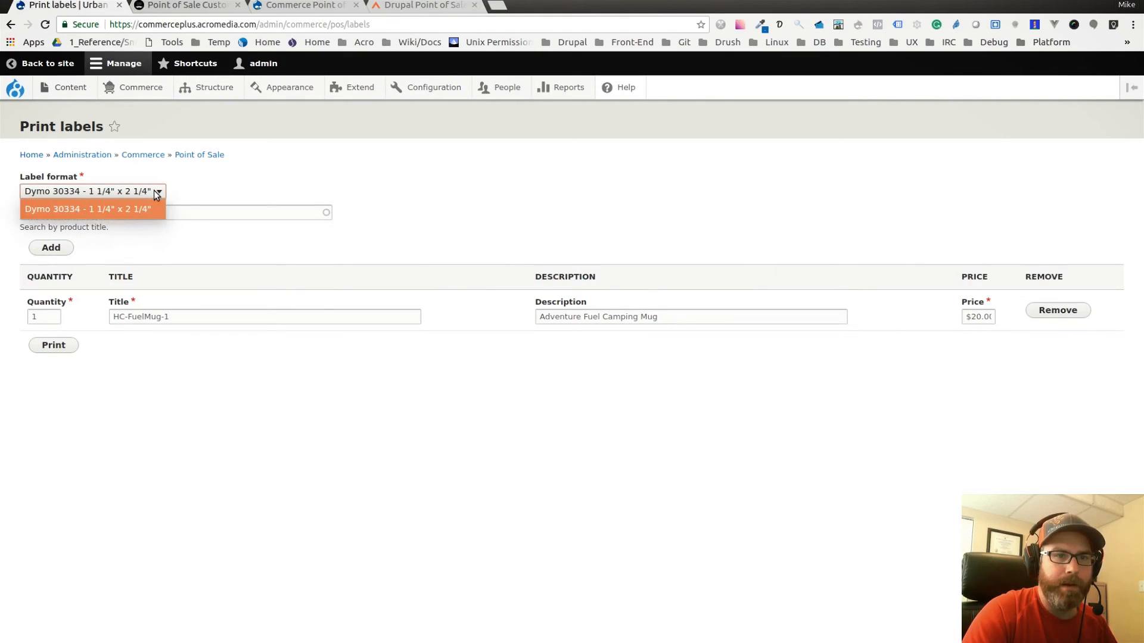
left_click(153, 191)
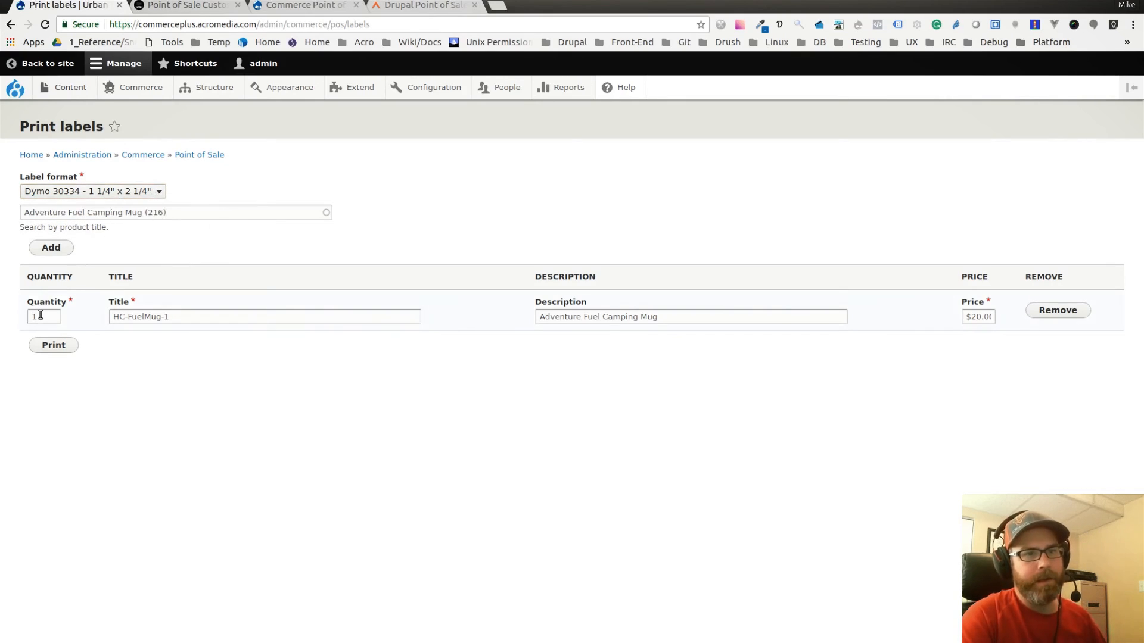
type("20")
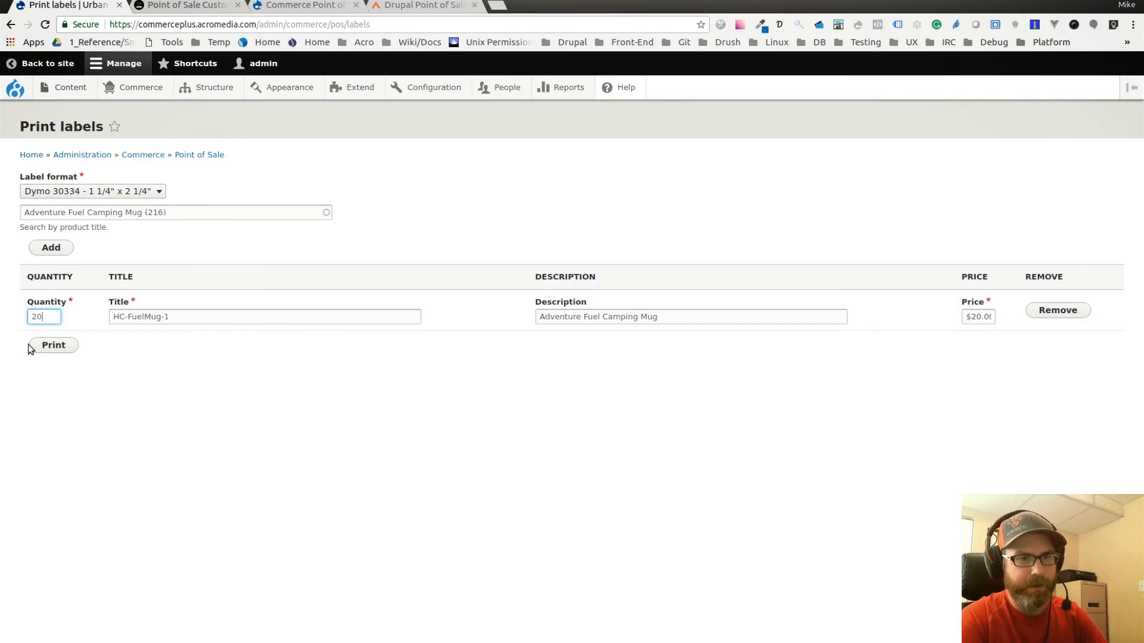
left_click(195, 384)
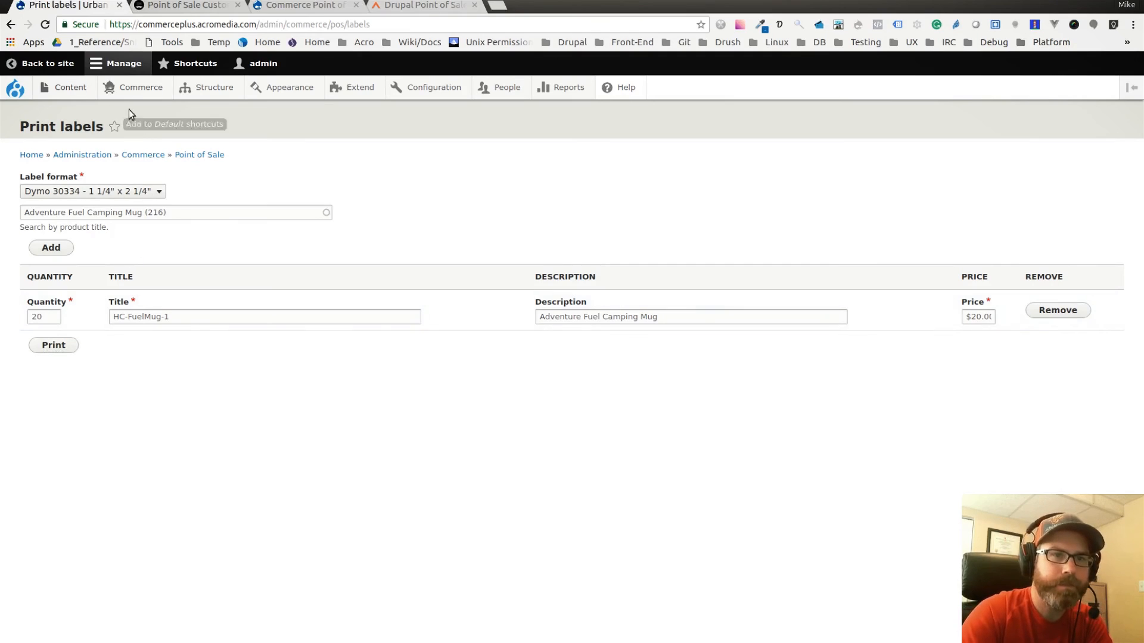
Look over the available point of sale reports and return to the site's home page.
mouse_move(125, 94)
mouse_move(174, 136)
mouse_move(269, 189)
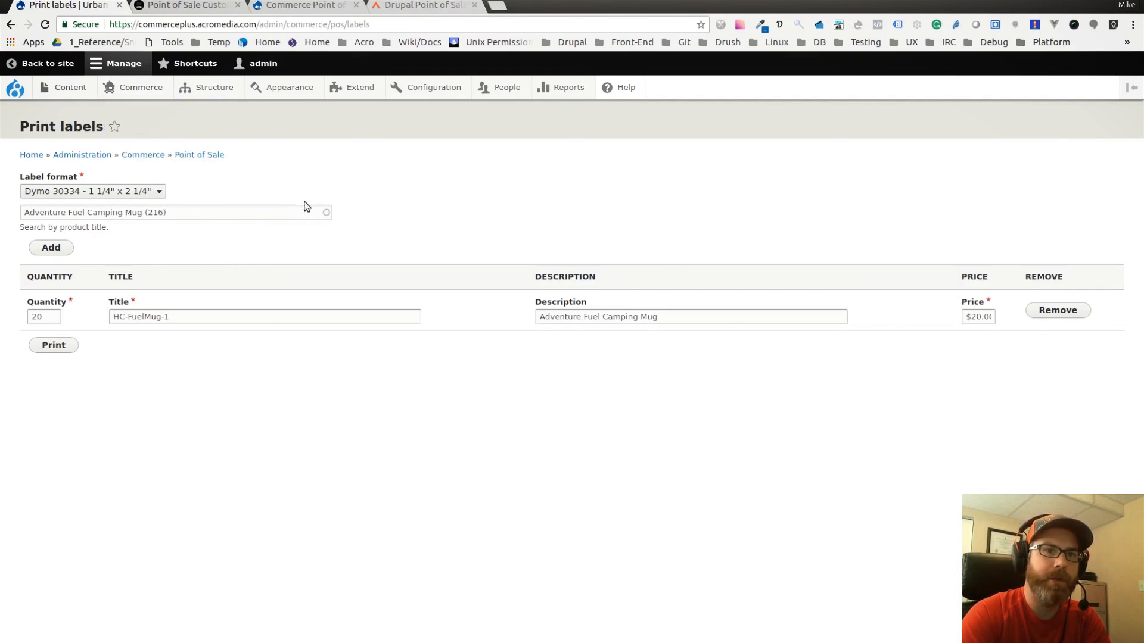
left_click(15, 88)
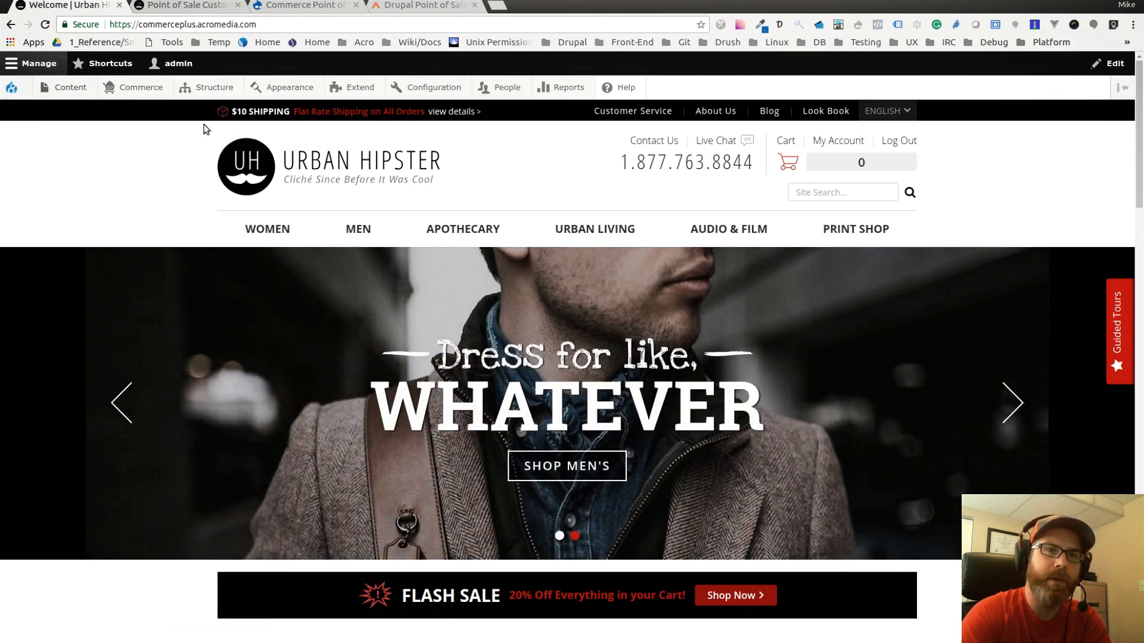
Switch to the Commerce Point of Sale project page on drupal.org and review its description, issues, features and downloads.
left_click(301, 5)
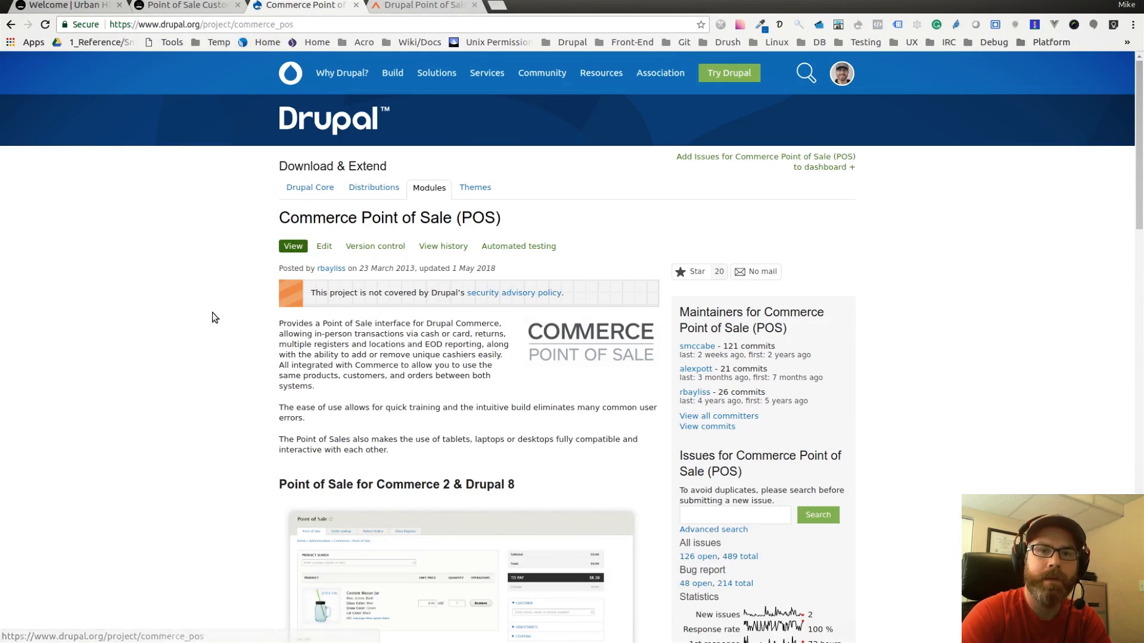
scroll(184, 306, "down", 7)
scroll(182, 308, "up", 3)
scroll(183, 308, "up", 3)
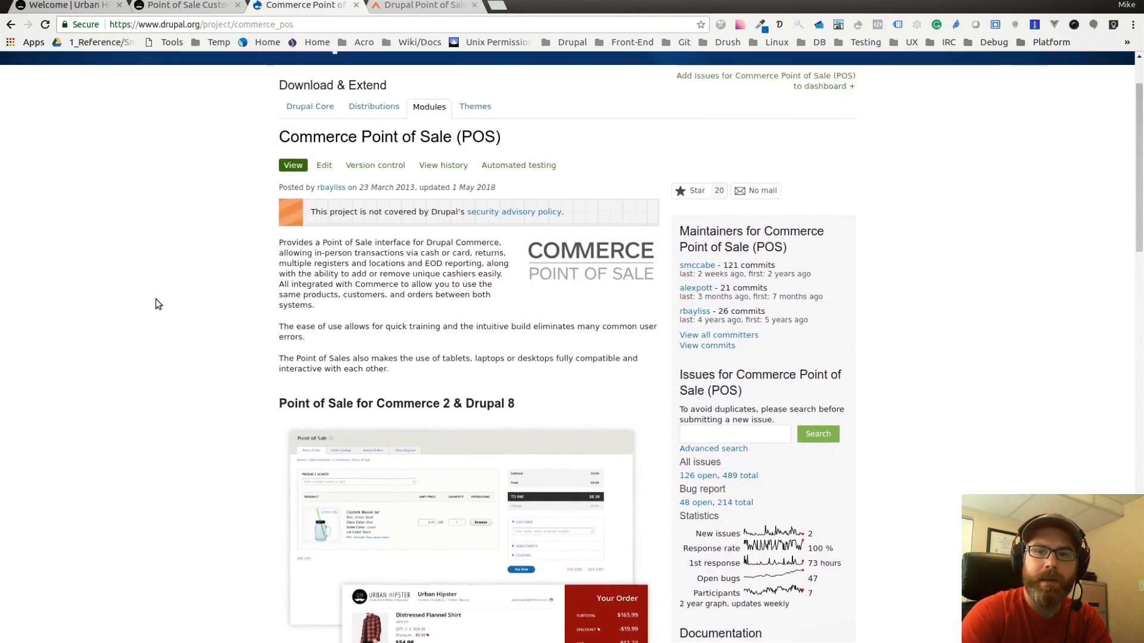
scroll(158, 305, "down", 2)
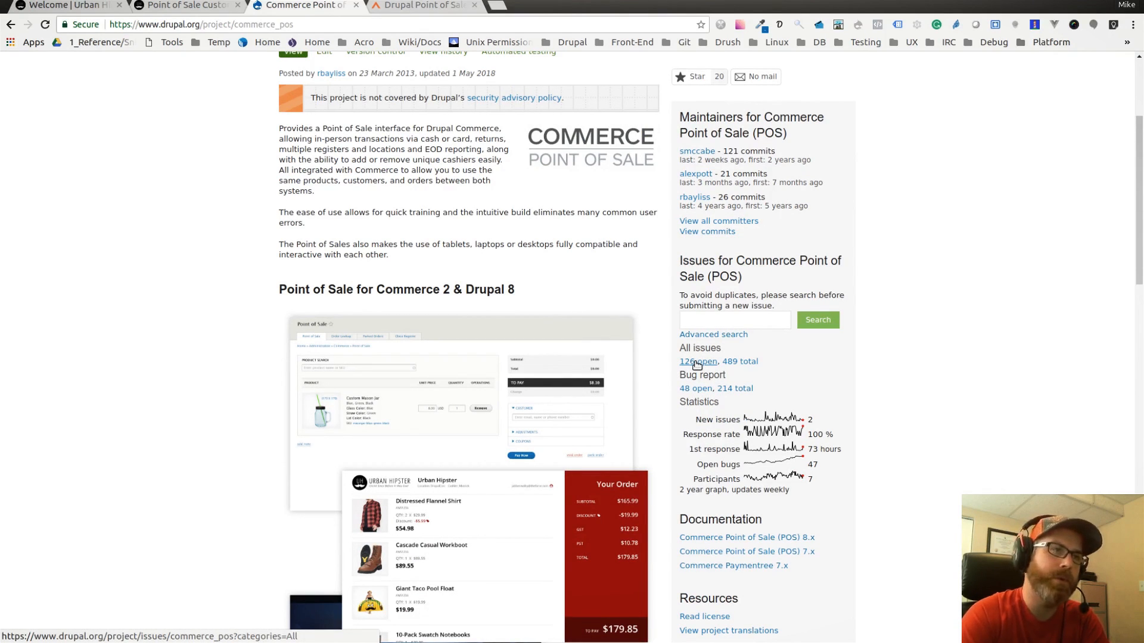
scroll(257, 273, "down", 10)
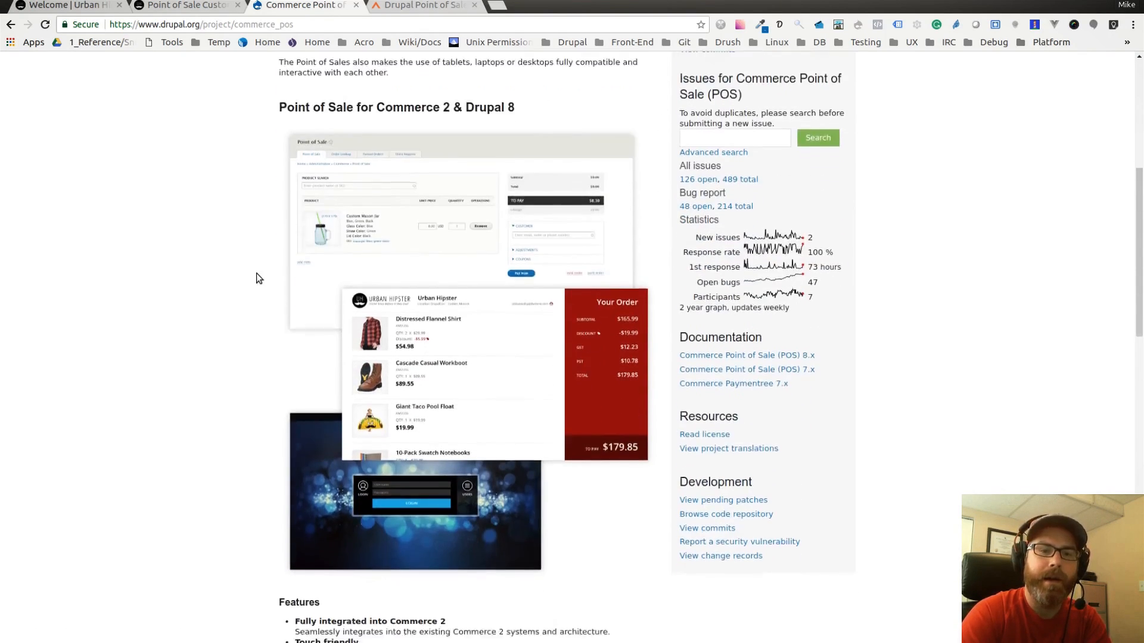
scroll(234, 263, "down", 6)
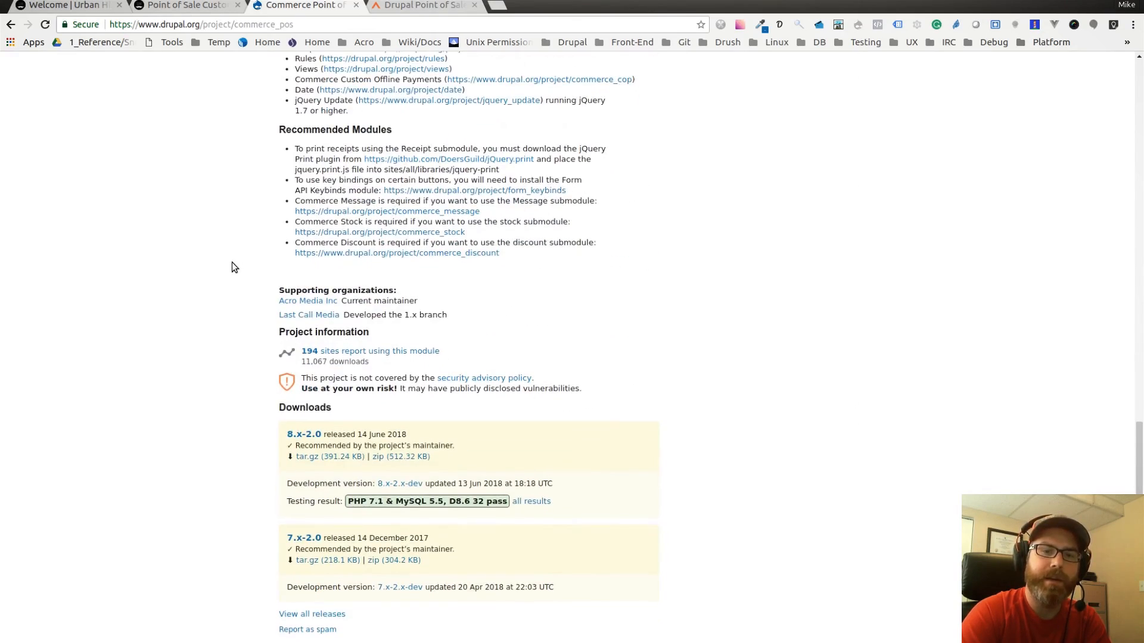
scroll(231, 263, "up", 3)
scroll(231, 263, "up", 10)
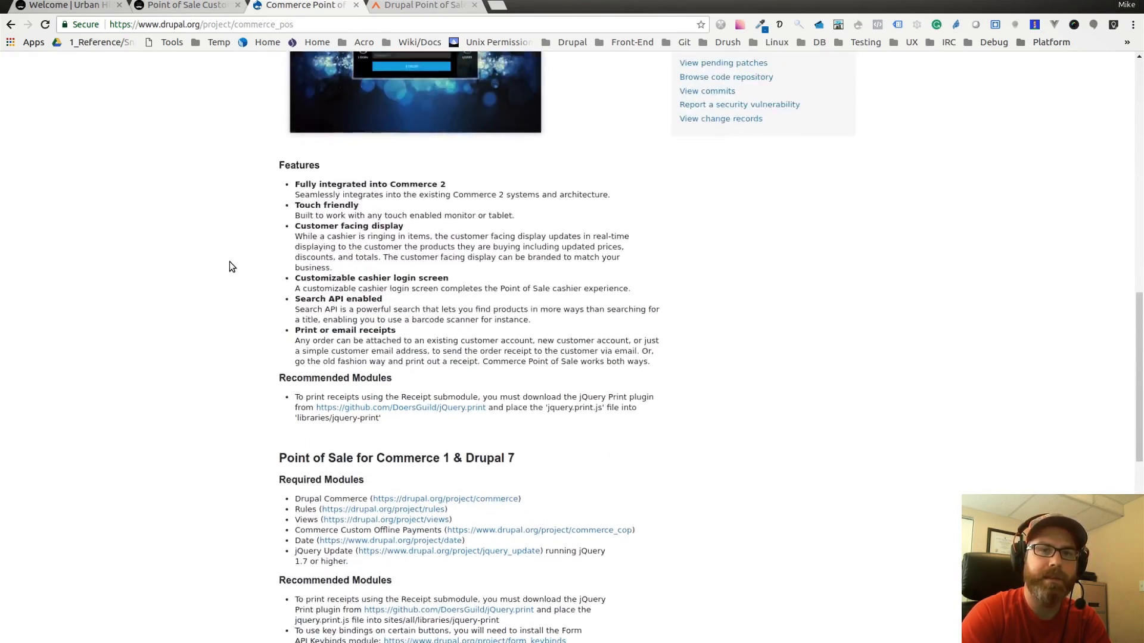
scroll(220, 263, "up", 5)
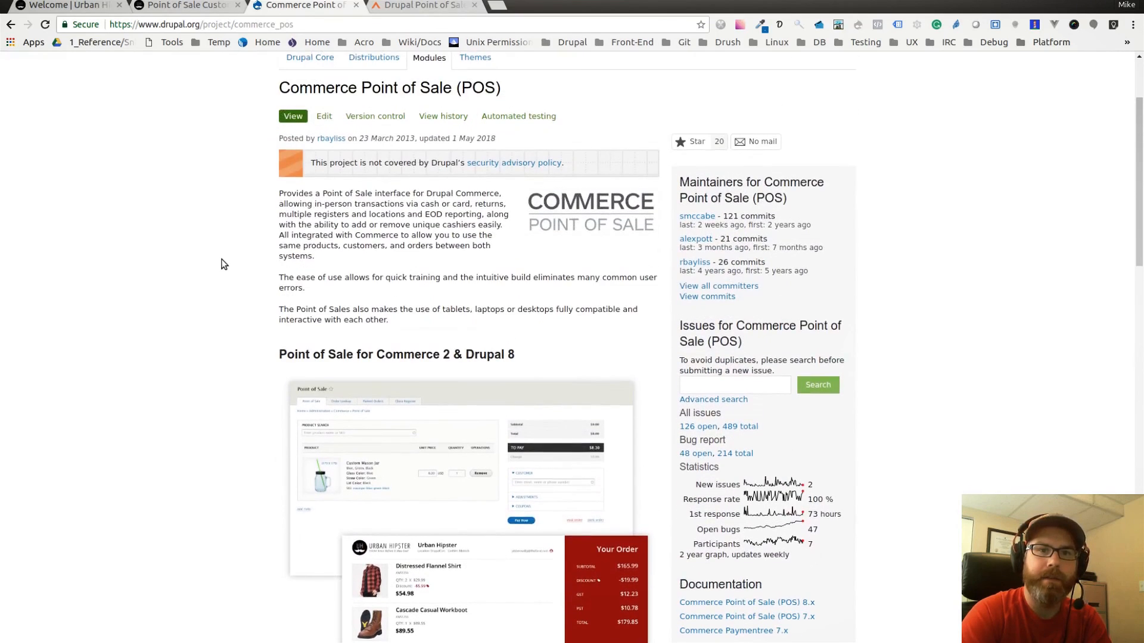